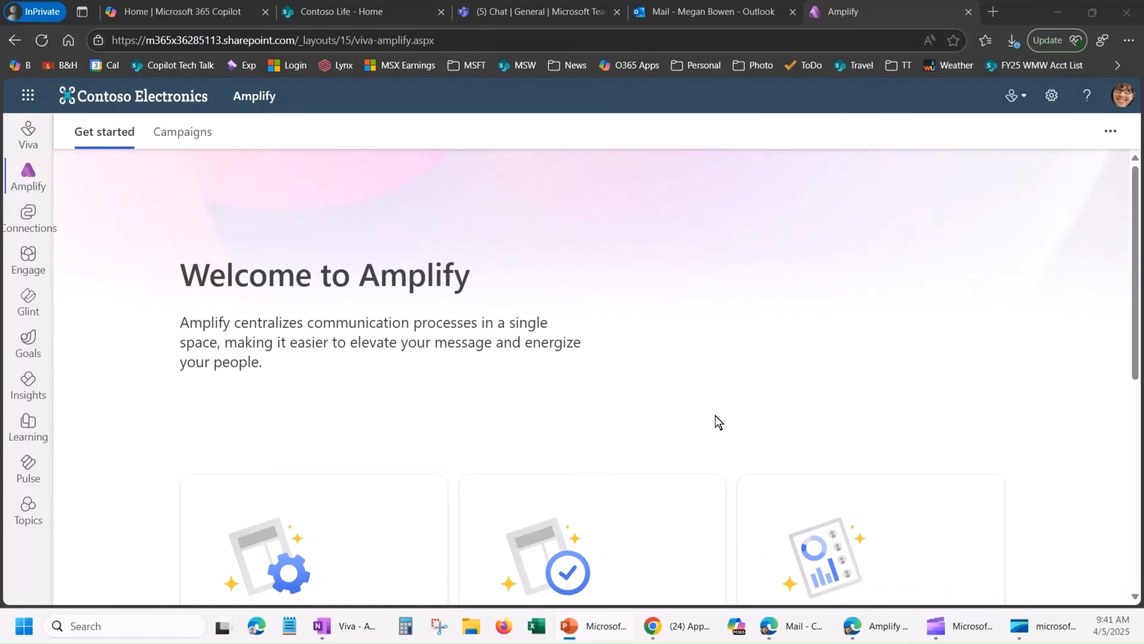
Start a new campaign from the pre-built Copilot deployment kit, keeping its suggested name, description, language and thumbnail colour.
scroll(715, 416, "down", 3)
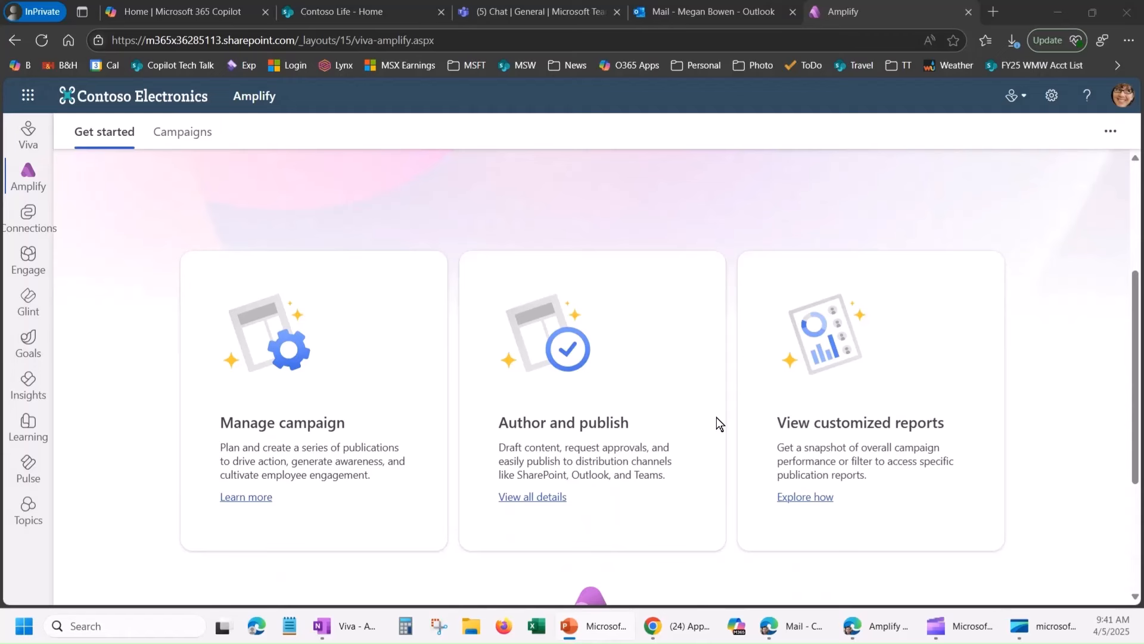
left_click(186, 134)
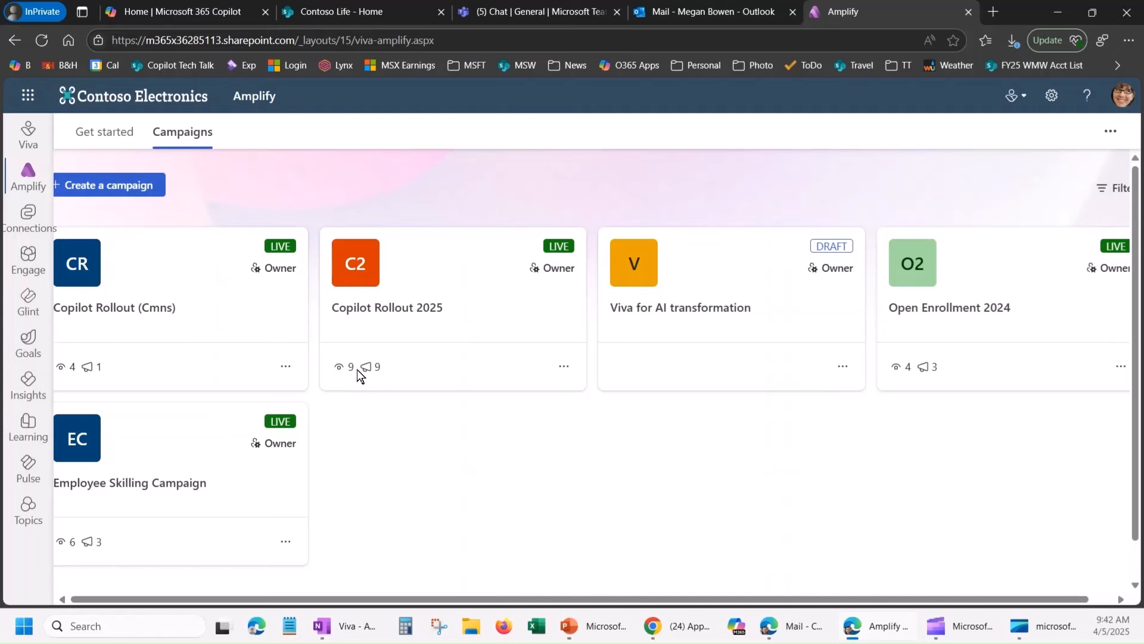
left_click(92, 186)
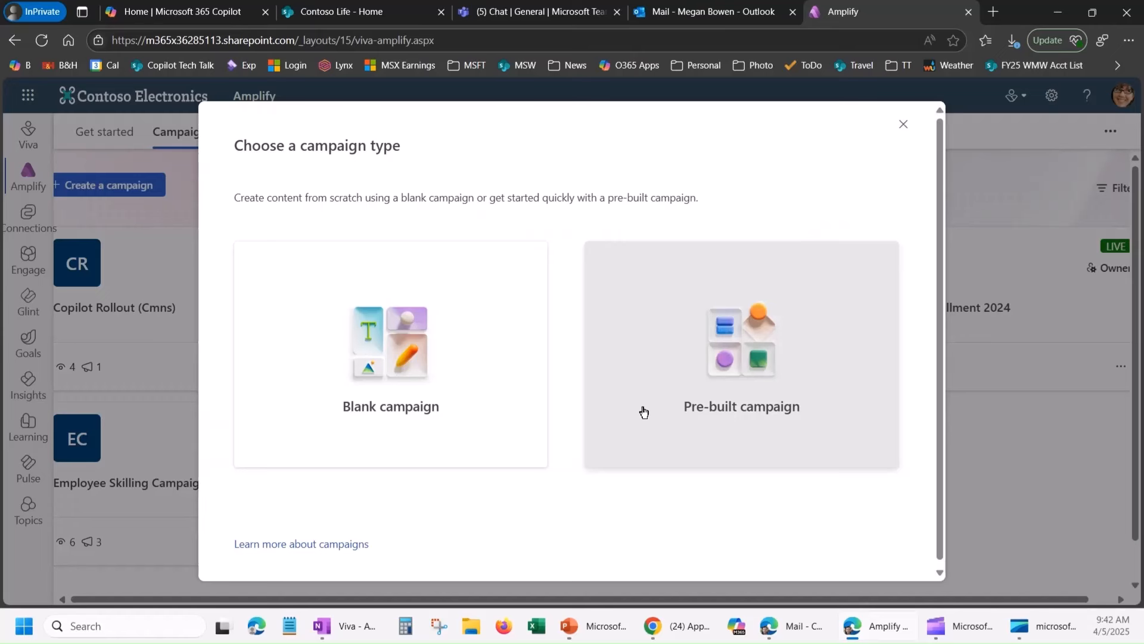
left_click(644, 408)
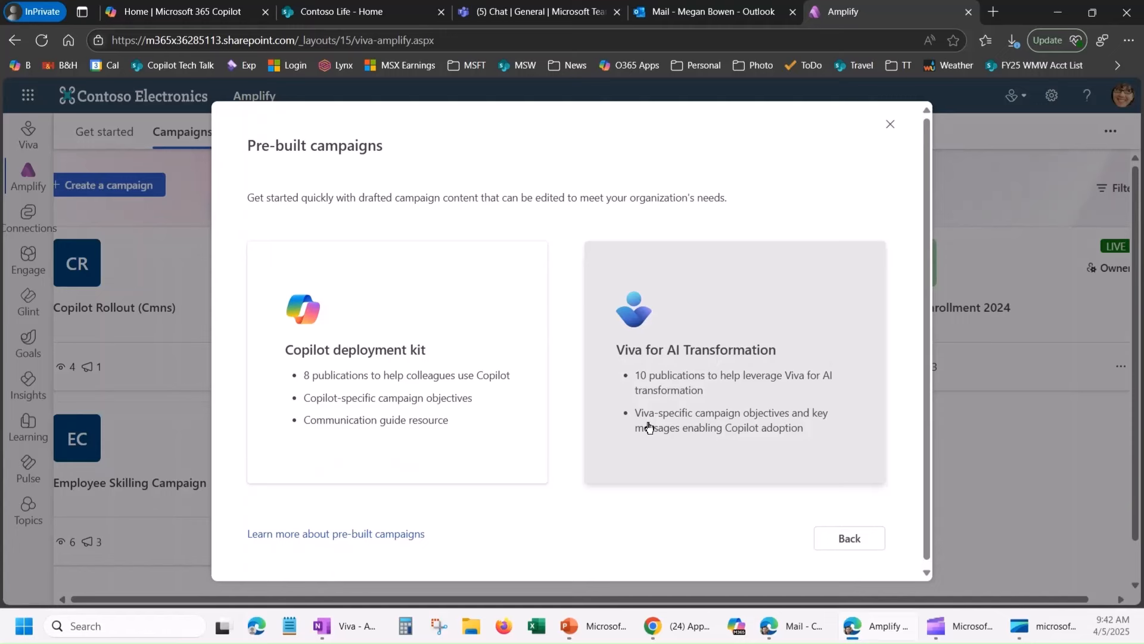
left_click(429, 378)
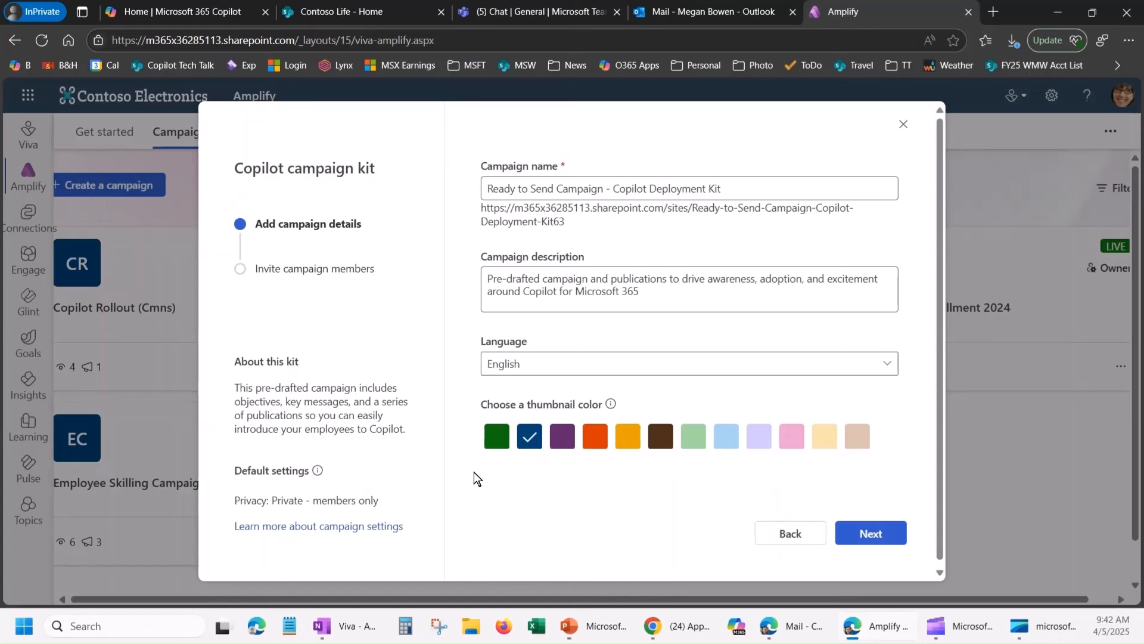
left_click(872, 532)
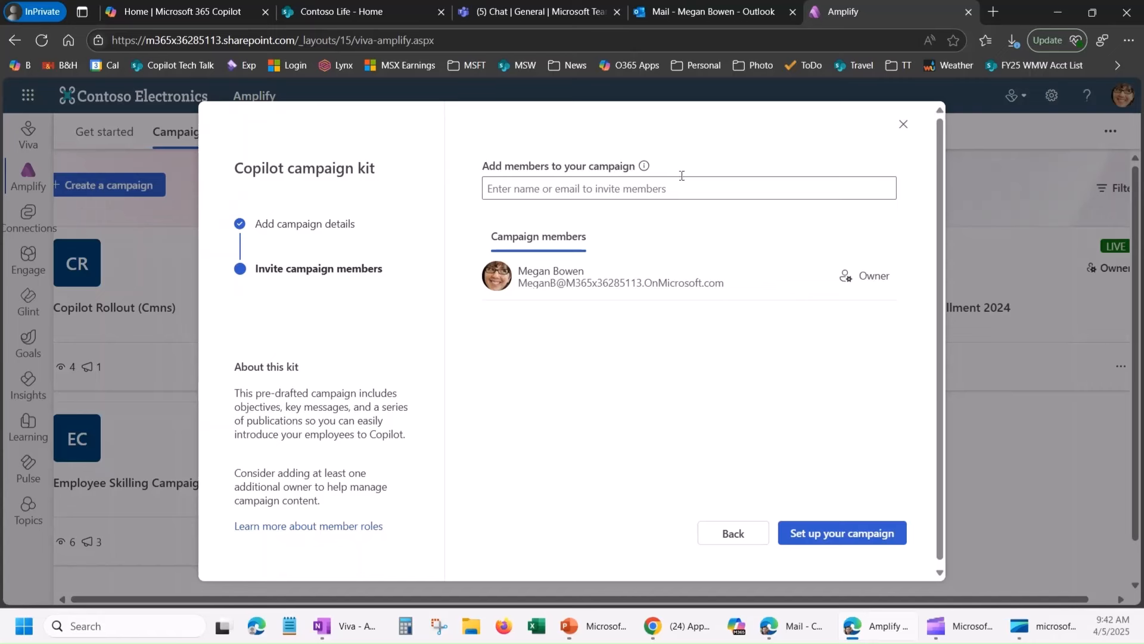
Add the first three suggested contacts as members of the campaign.
left_click(668, 189)
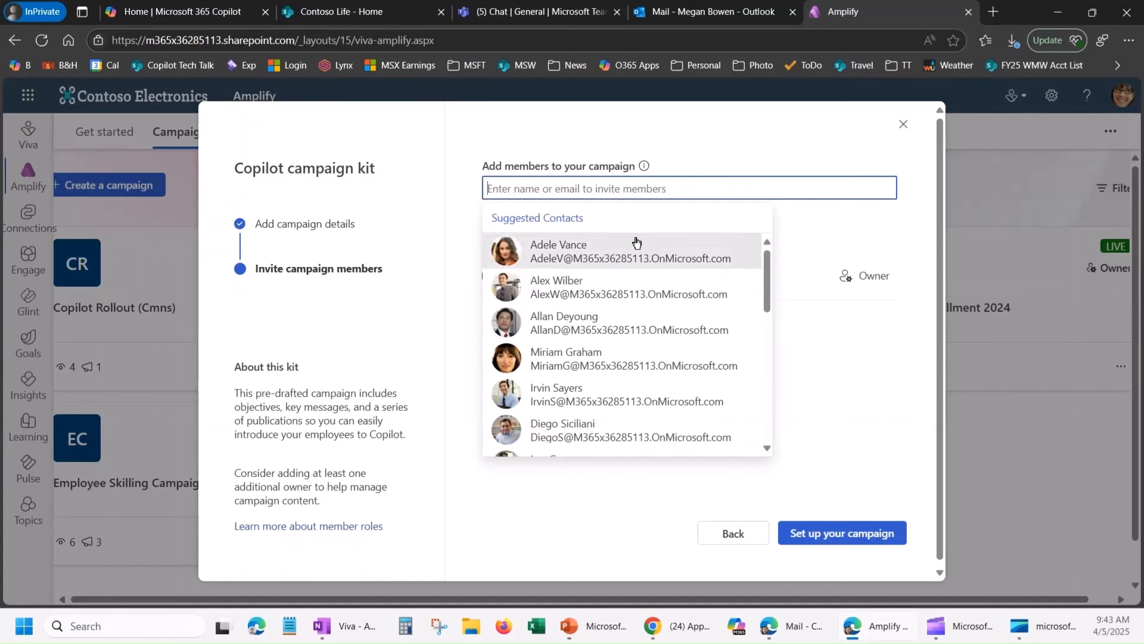
left_click(620, 252)
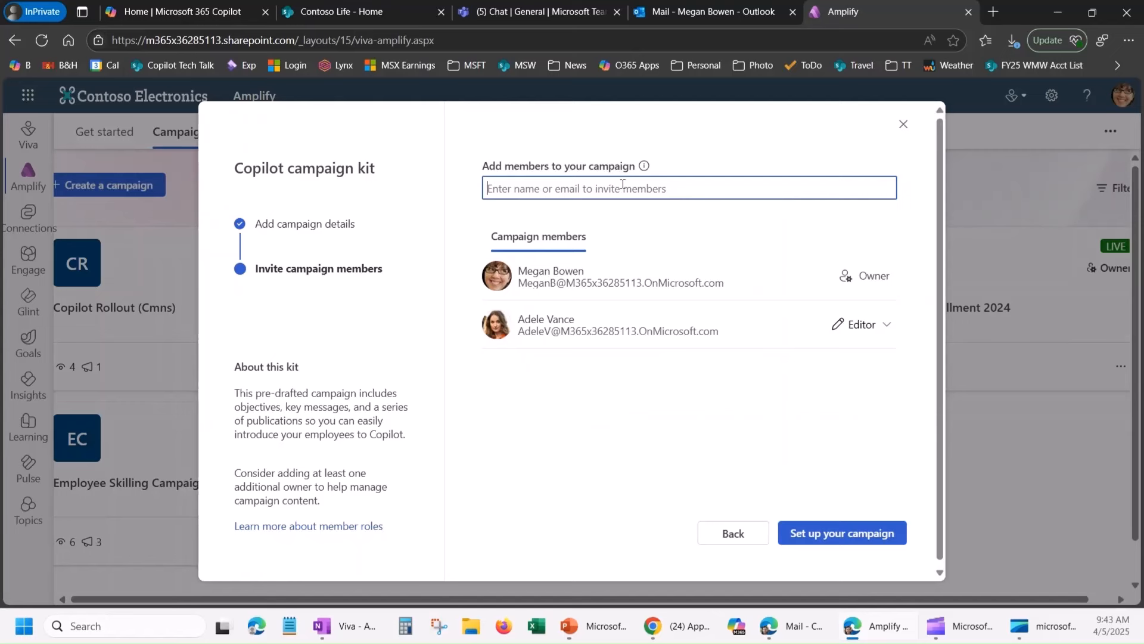
left_click(622, 185)
left_click(608, 253)
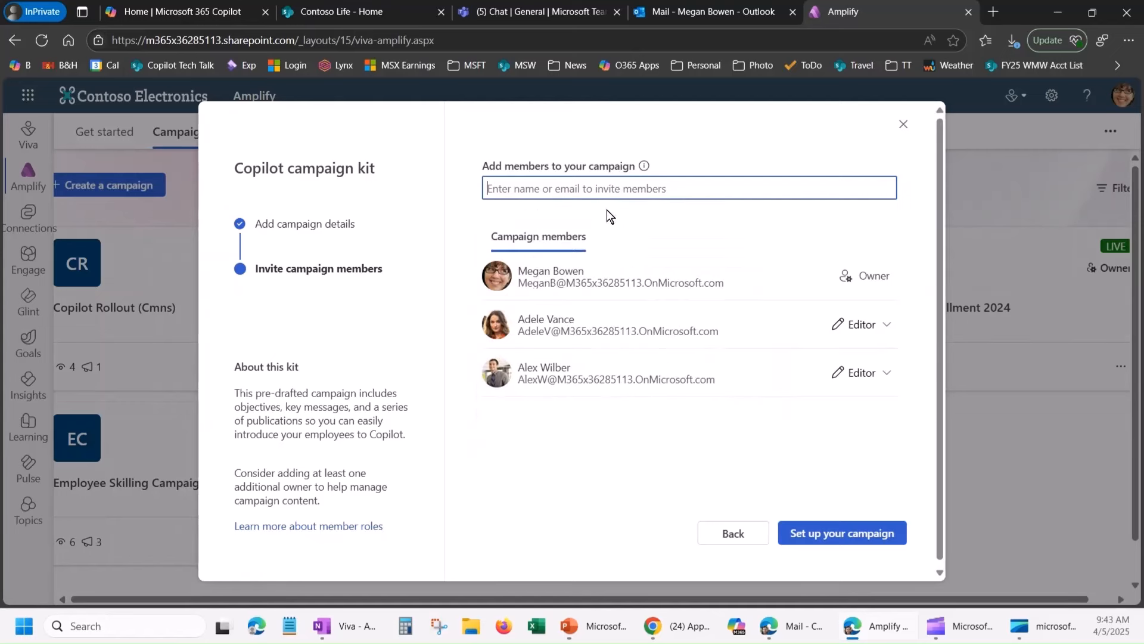
left_click(608, 185)
left_click(594, 251)
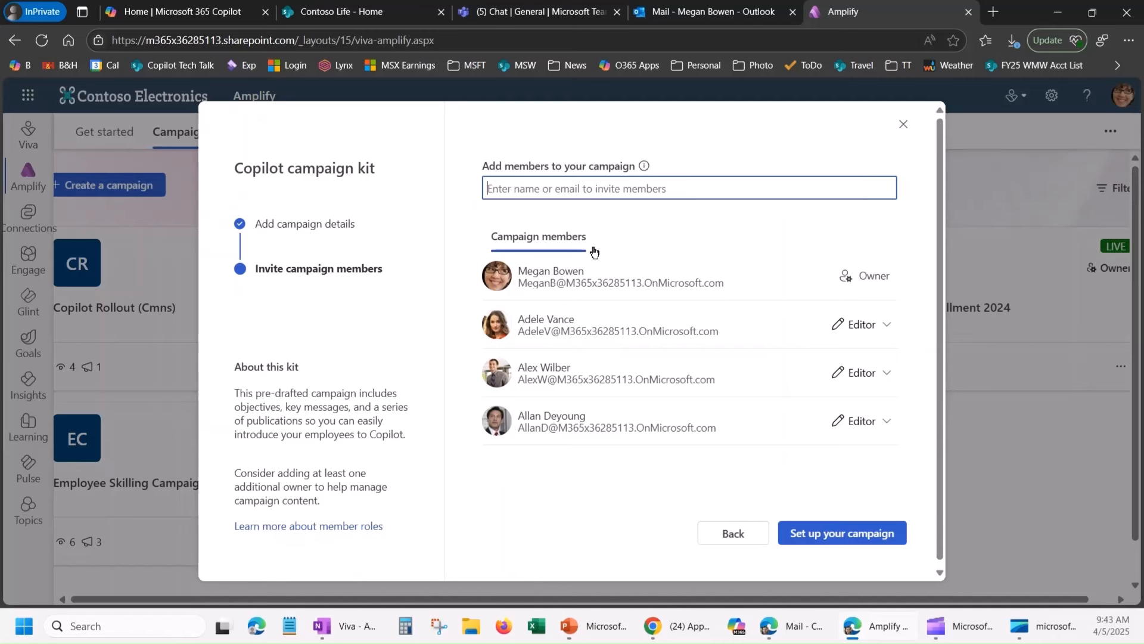
Give the second added member the Approver role, set up the campaign and dismiss the feedback request.
left_click(880, 379)
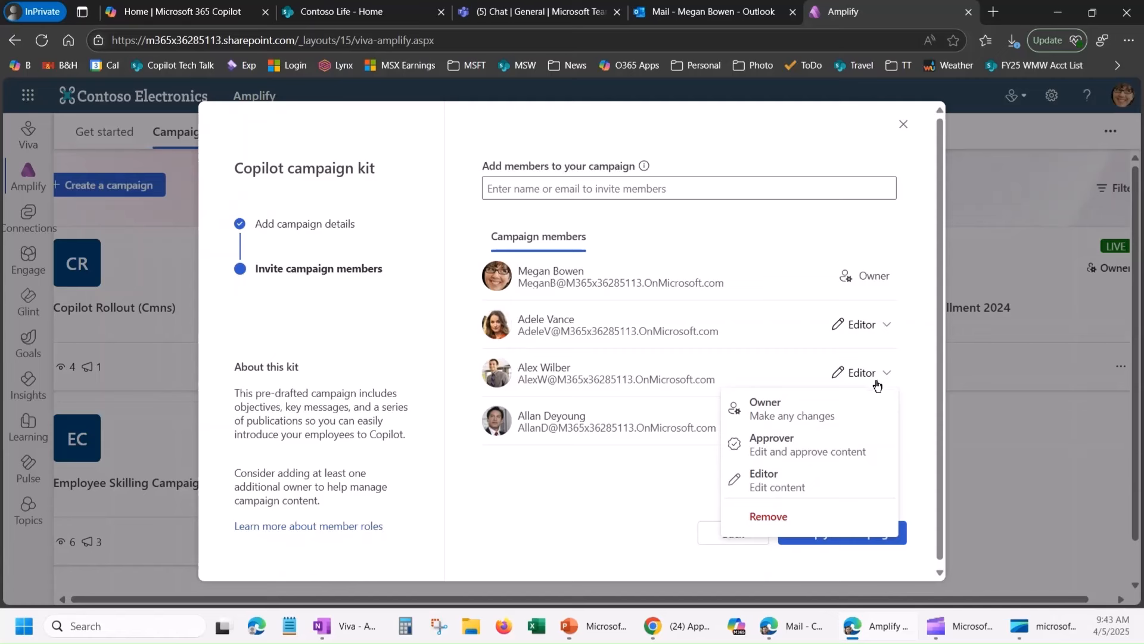
left_click(826, 444)
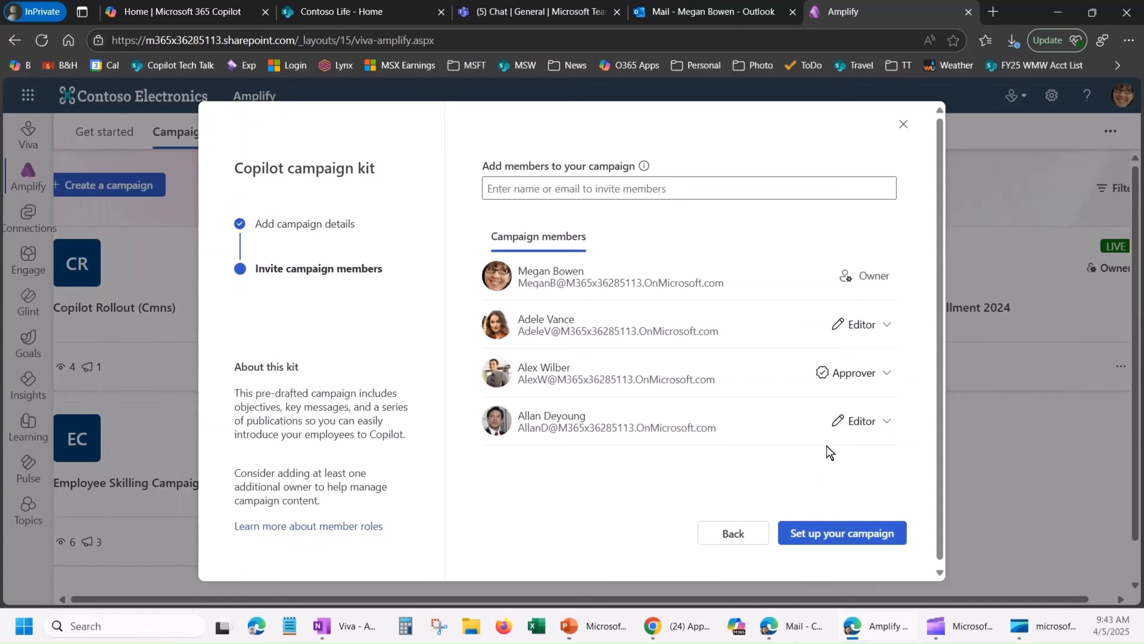
left_click(830, 534)
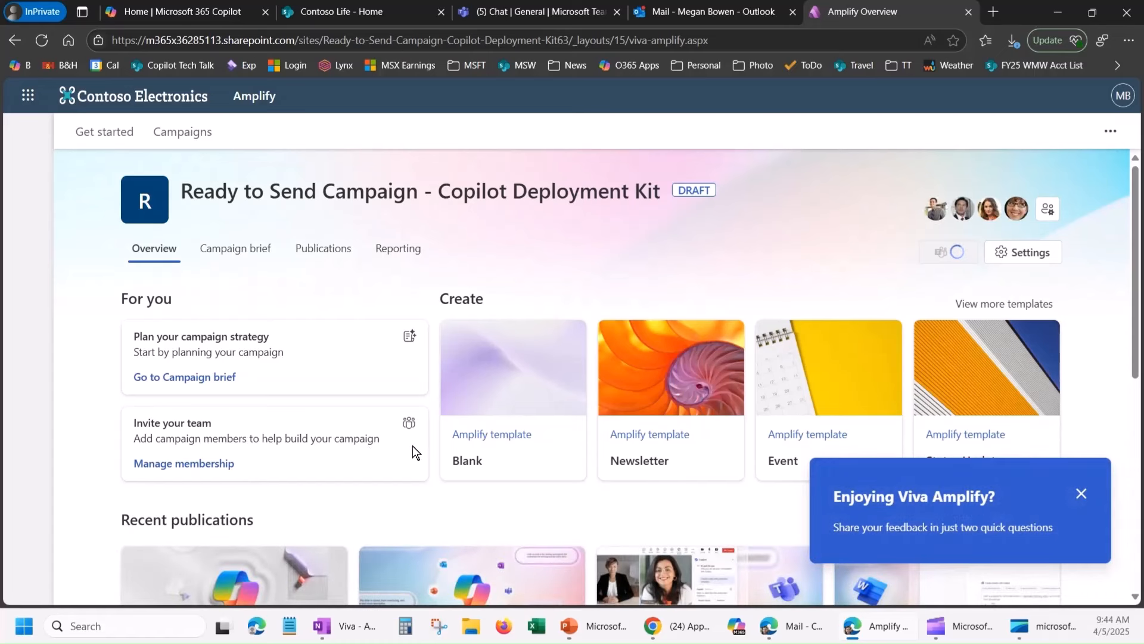
left_click(1080, 493)
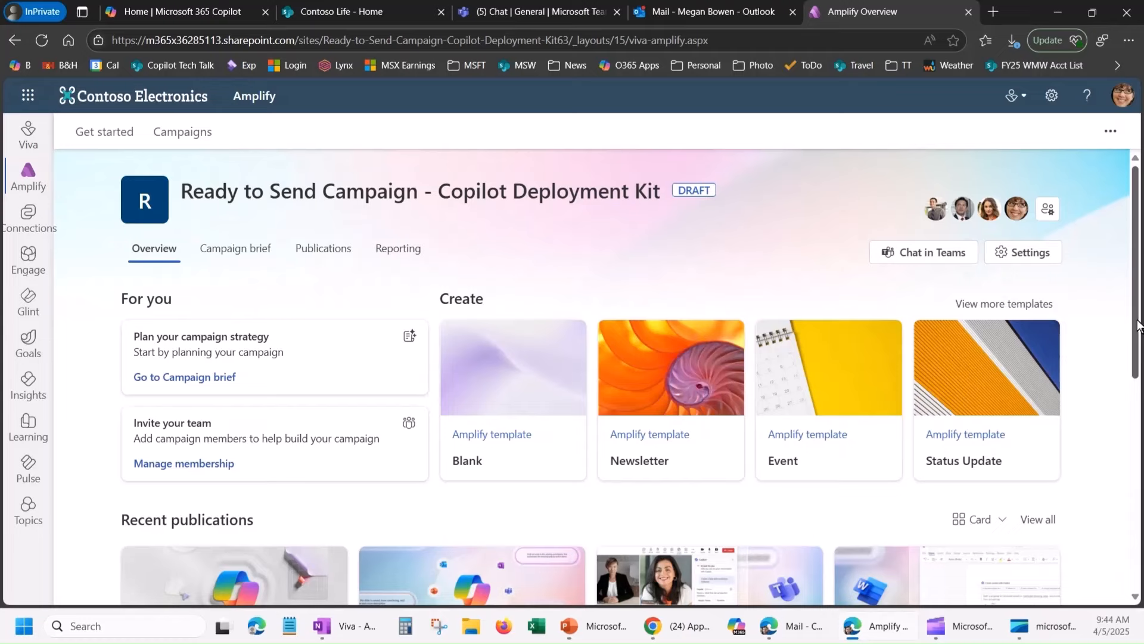
Look through all of the campaign's draft publications and the available Amplify publication templates, without choosing a template.
left_click_drag(1139, 325, 1119, 475)
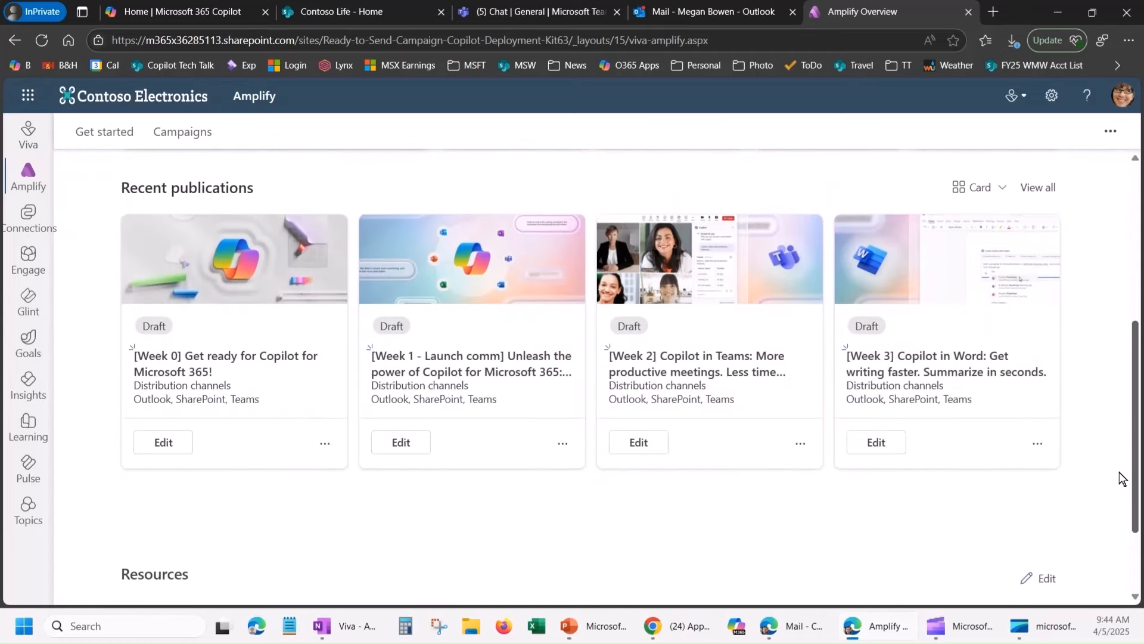
left_click(1038, 187)
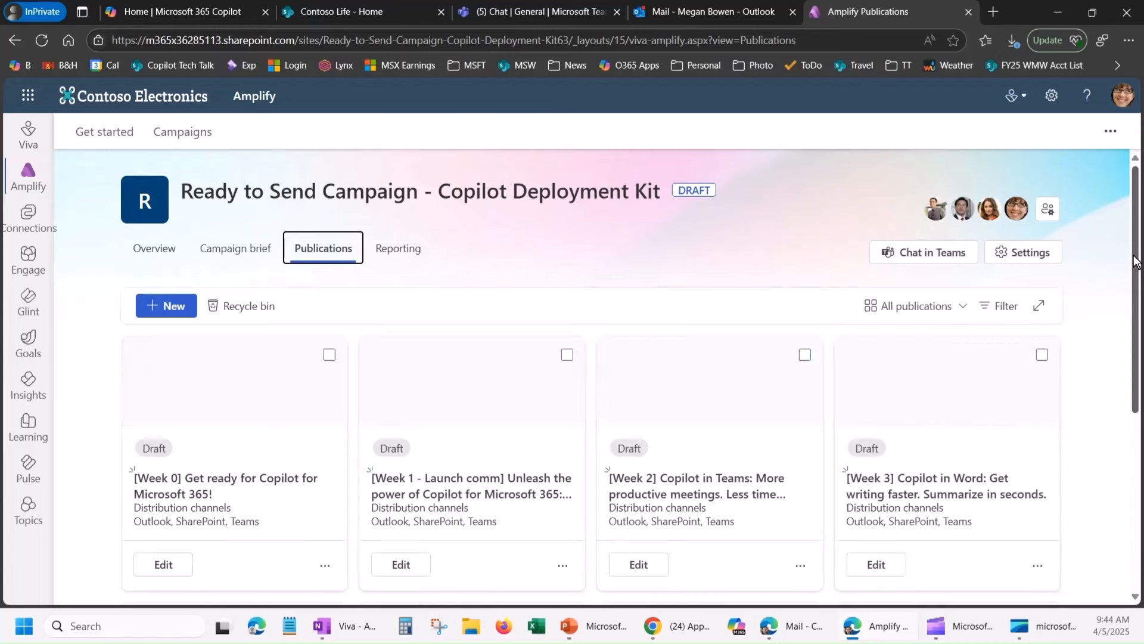
left_click_drag(1135, 259, 1130, 328)
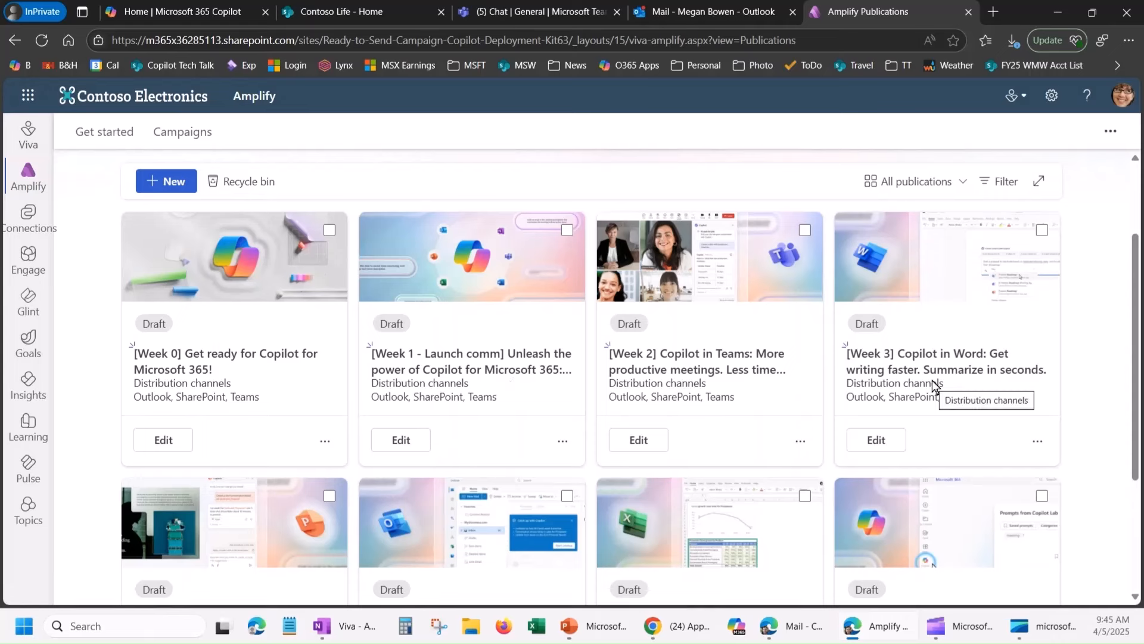
scroll(935, 392, "up", 2)
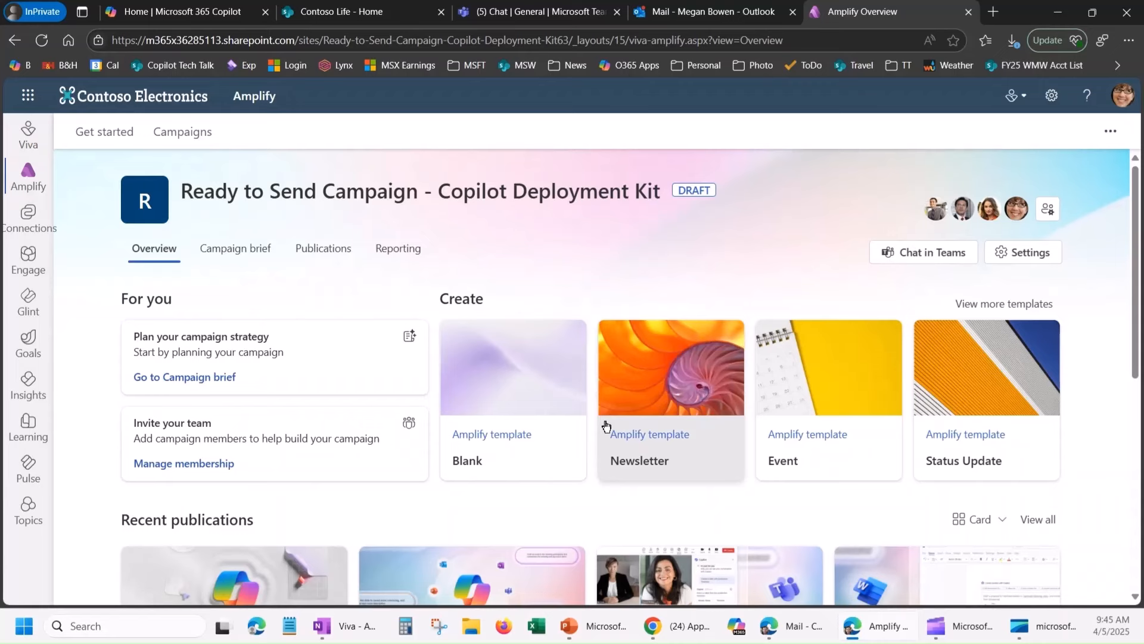
left_click(1020, 305)
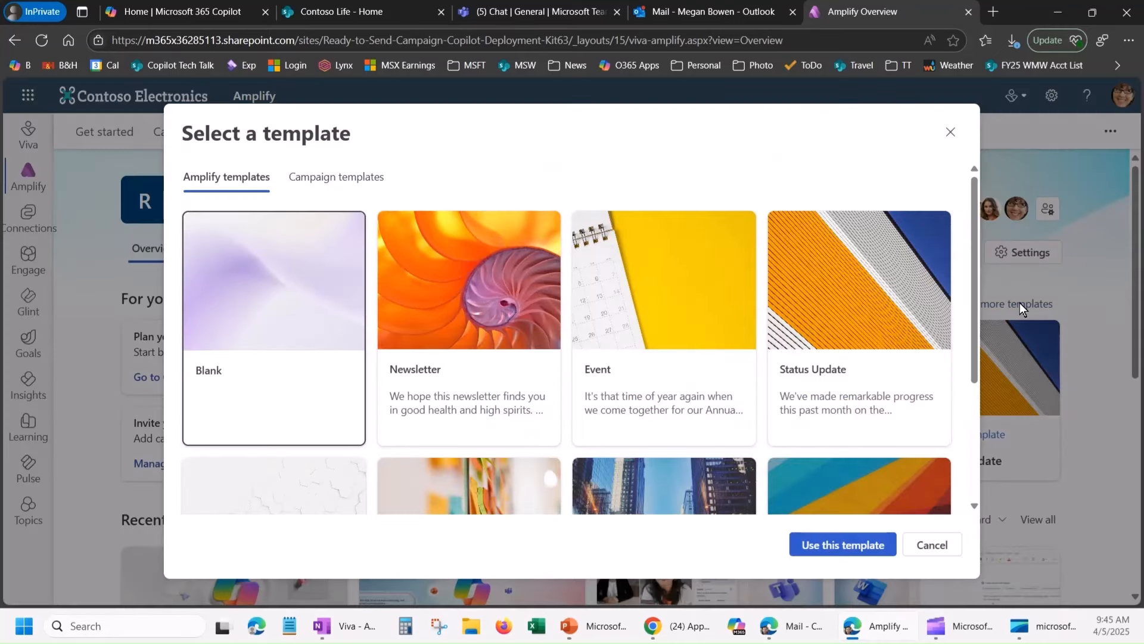
left_click_drag(975, 275, 953, 412)
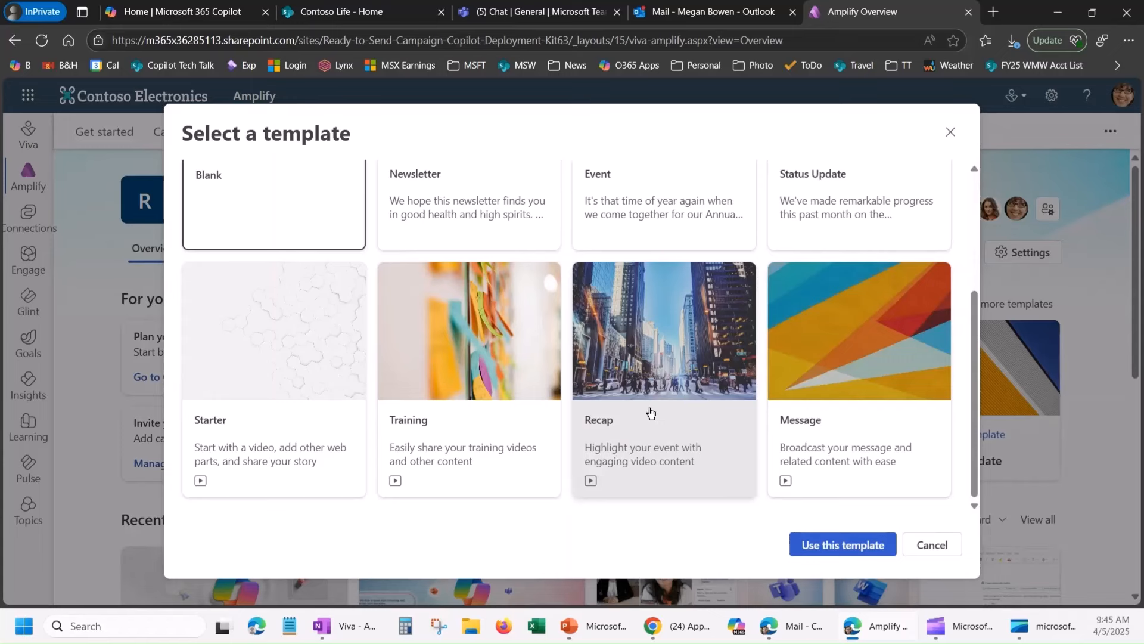
left_click(932, 547)
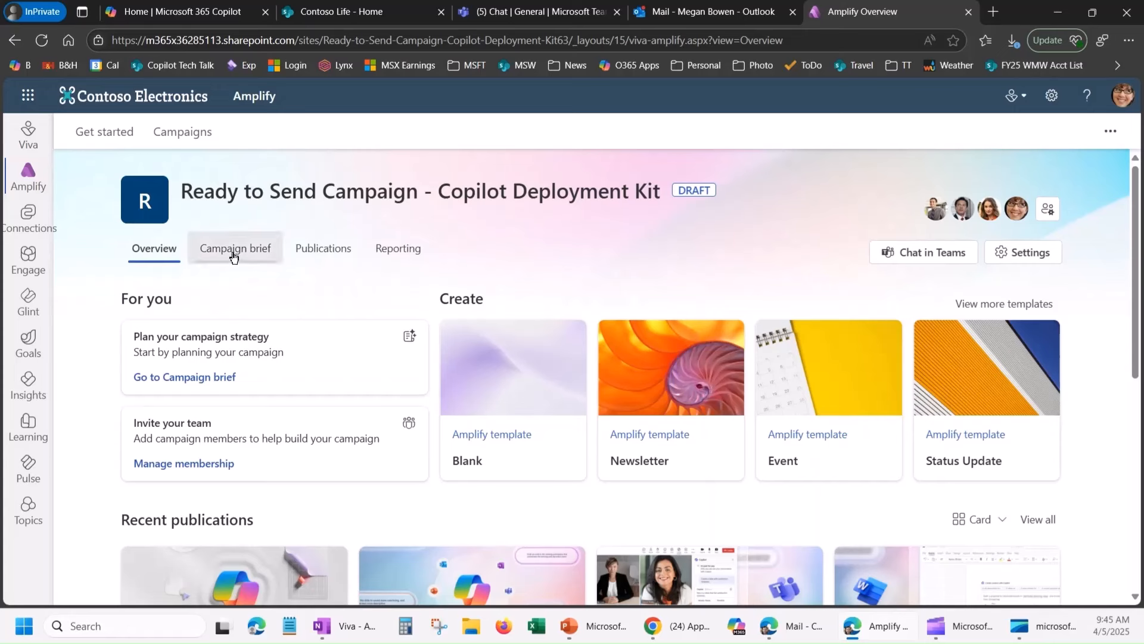
Set the unique viewers goal in the campaign brief to 50%.
left_click(233, 255)
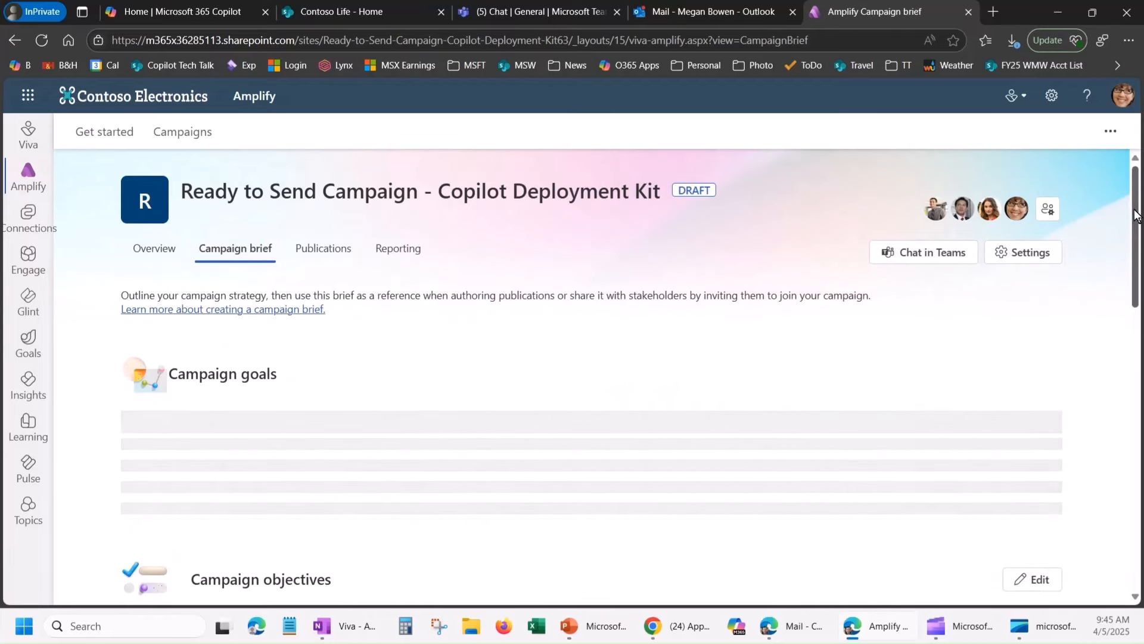
left_click_drag(1136, 217, 1132, 266)
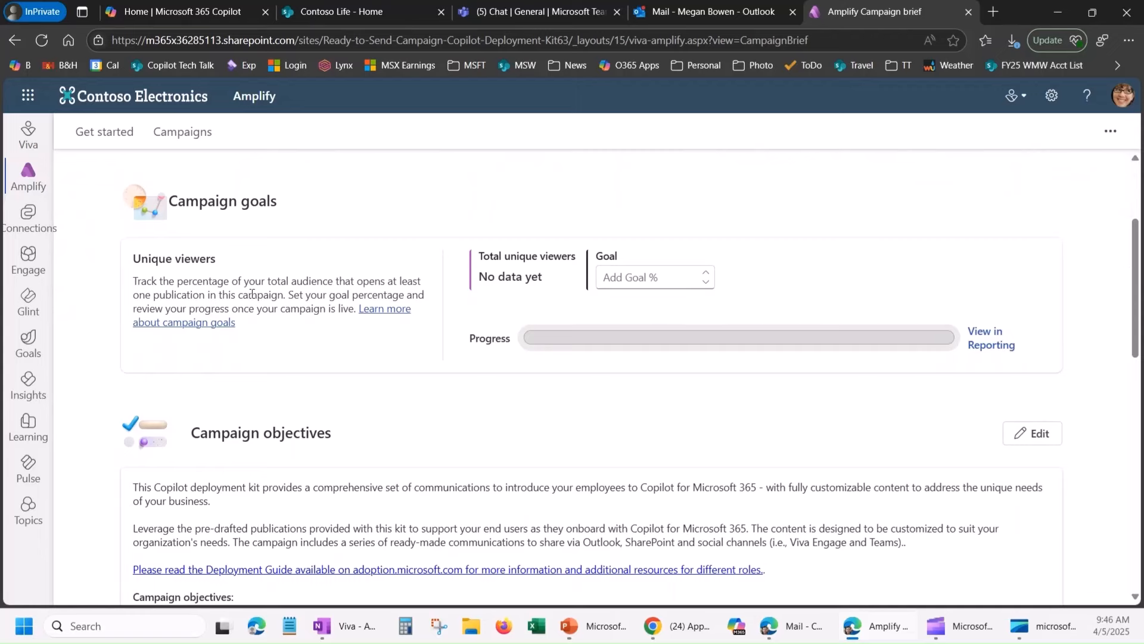
left_click(613, 273)
type("50")
left_click(727, 277)
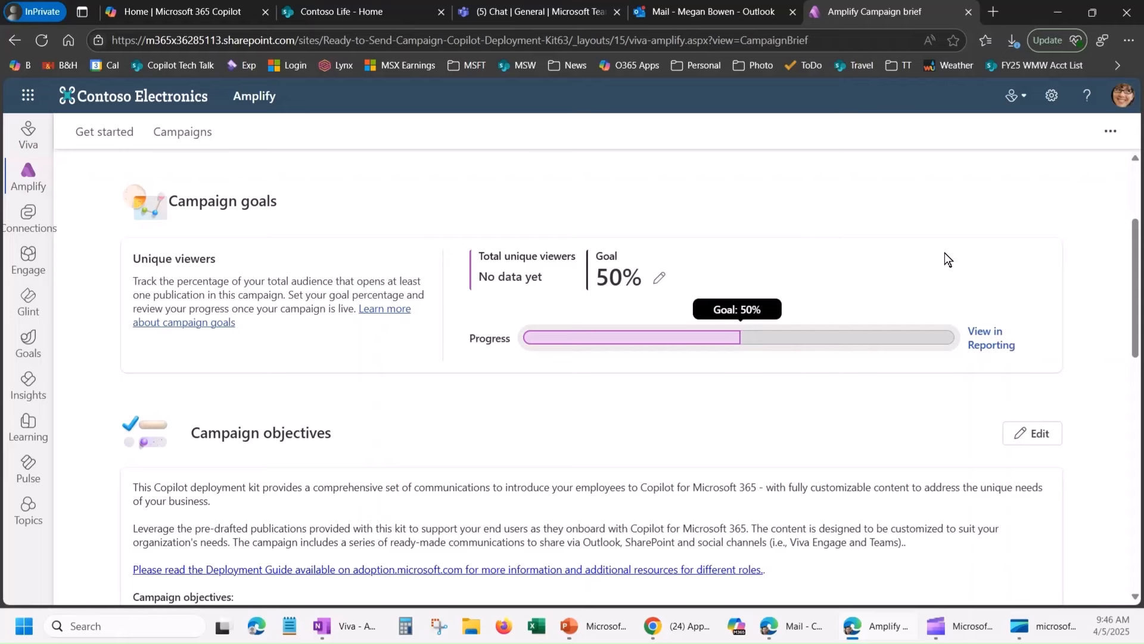
Examine the campaign objectives and key messages in the campaign brief.
left_click_drag(1136, 271, 1121, 342)
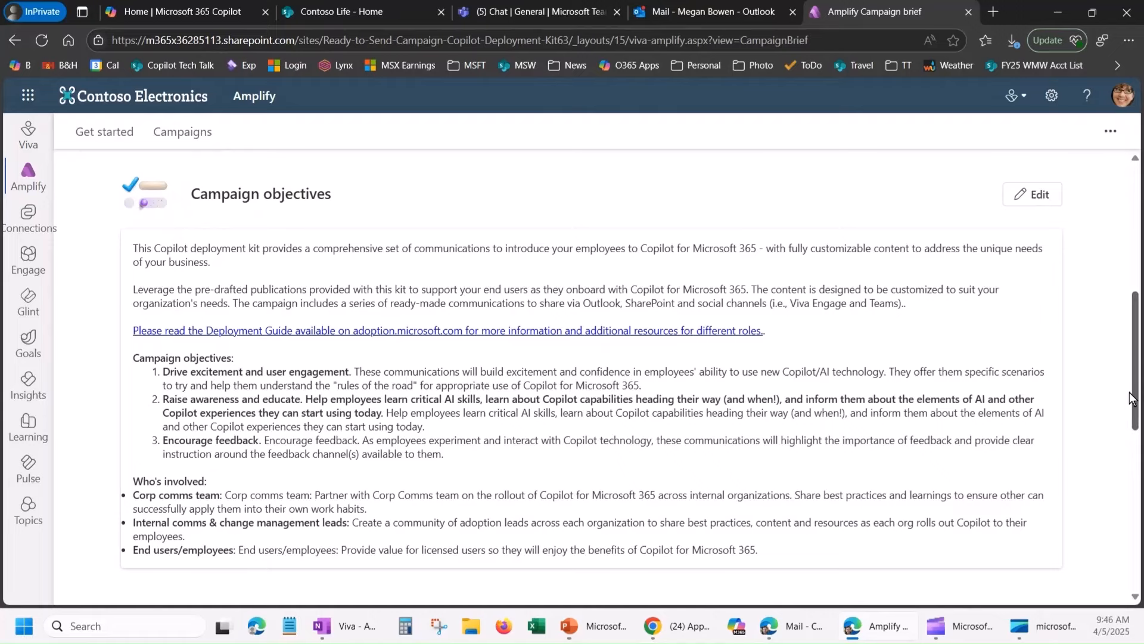
left_click_drag(1135, 399, 1106, 534)
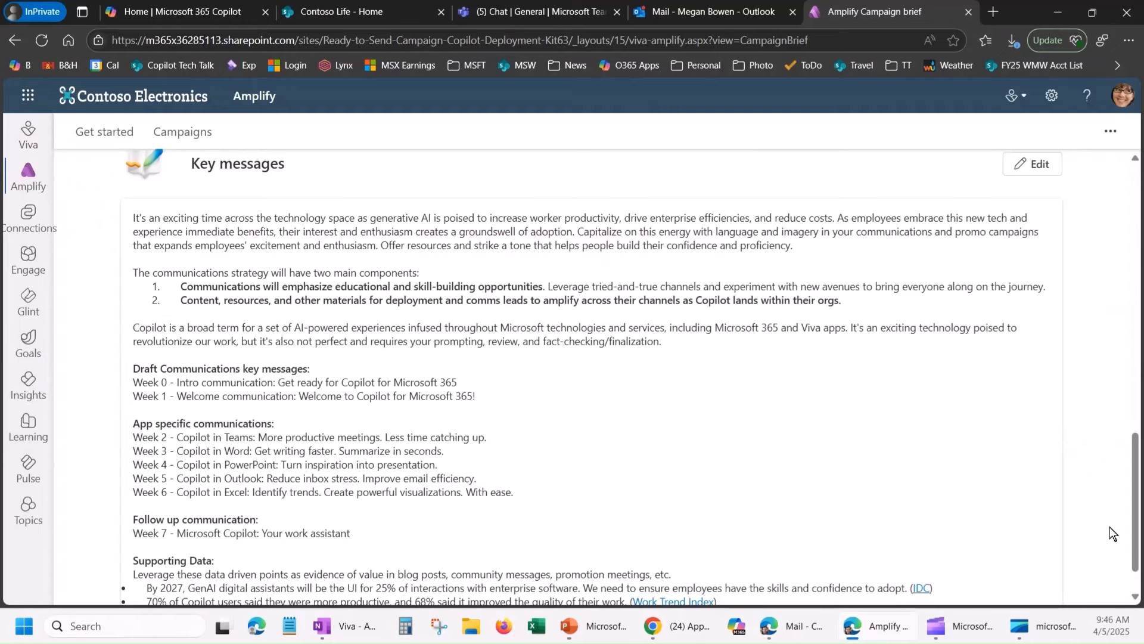
left_click_drag(1136, 533, 1140, 262)
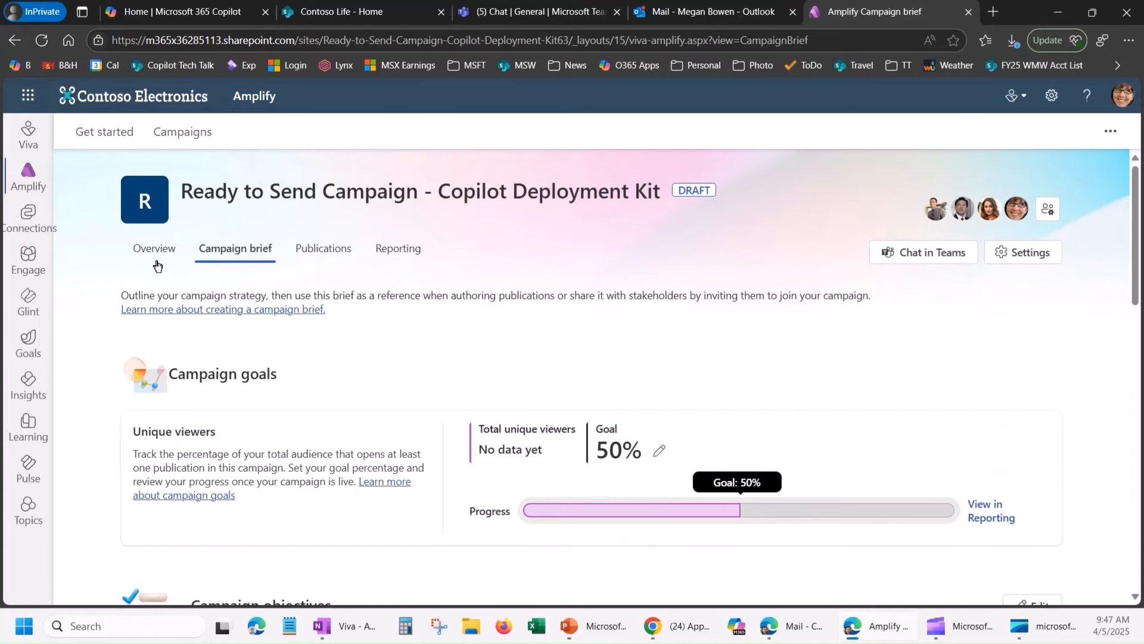
Add Copilot Prompting.pptx from the OneDrive Amplify folder to the campaign overview's resources, confirming it is shared with the site members.
left_click(153, 252)
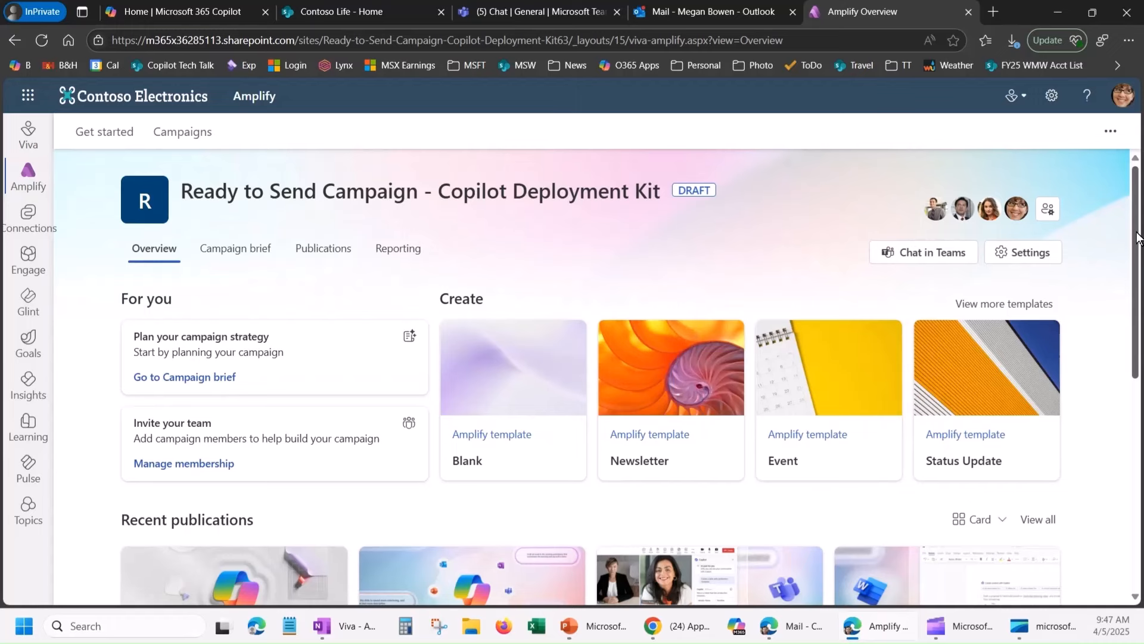
left_click_drag(1138, 236, 1111, 476)
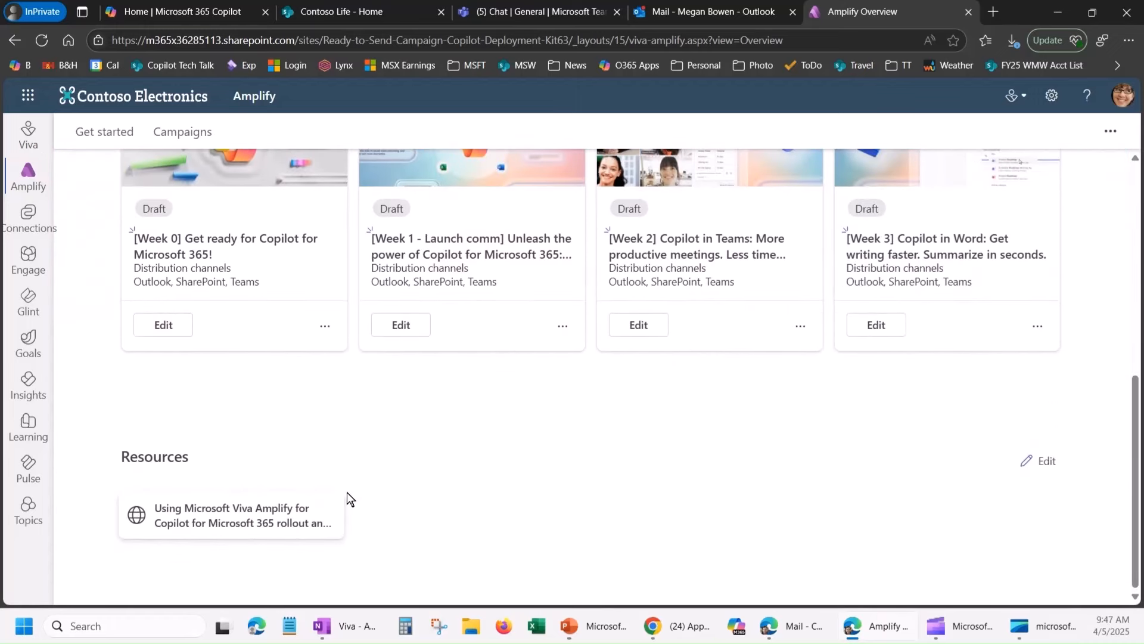
left_click(1049, 464)
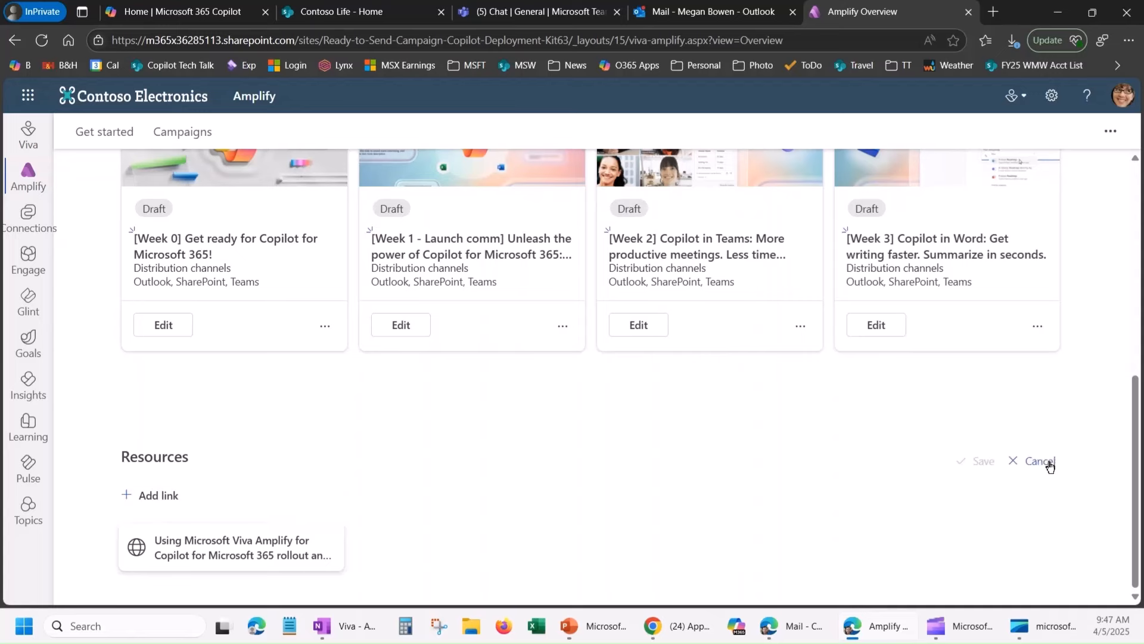
left_click(147, 496)
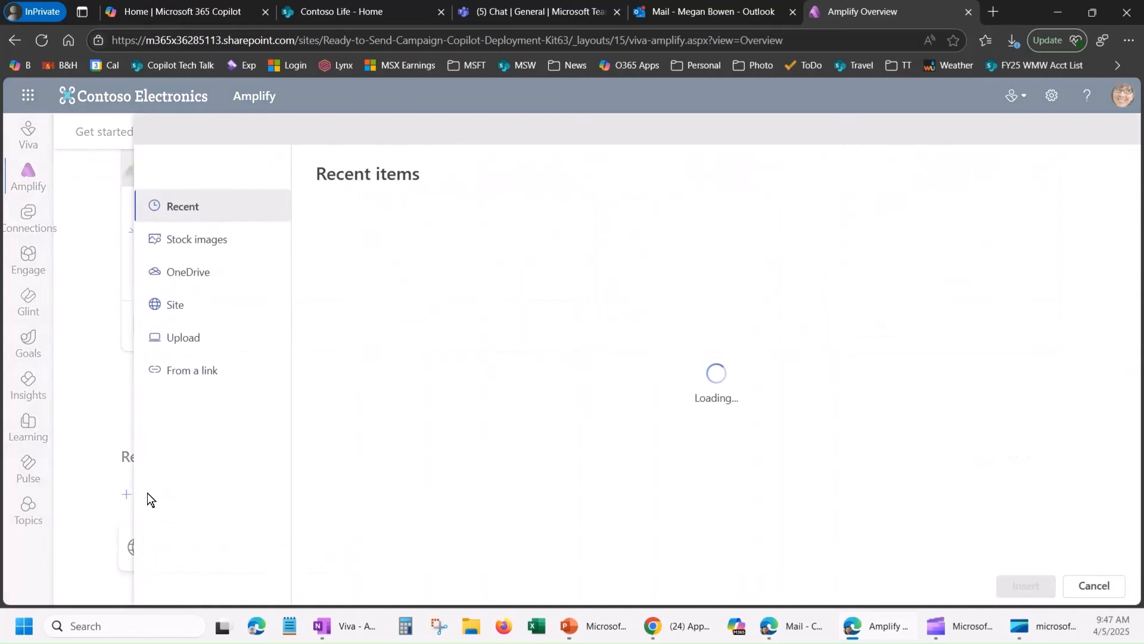
left_click(185, 275)
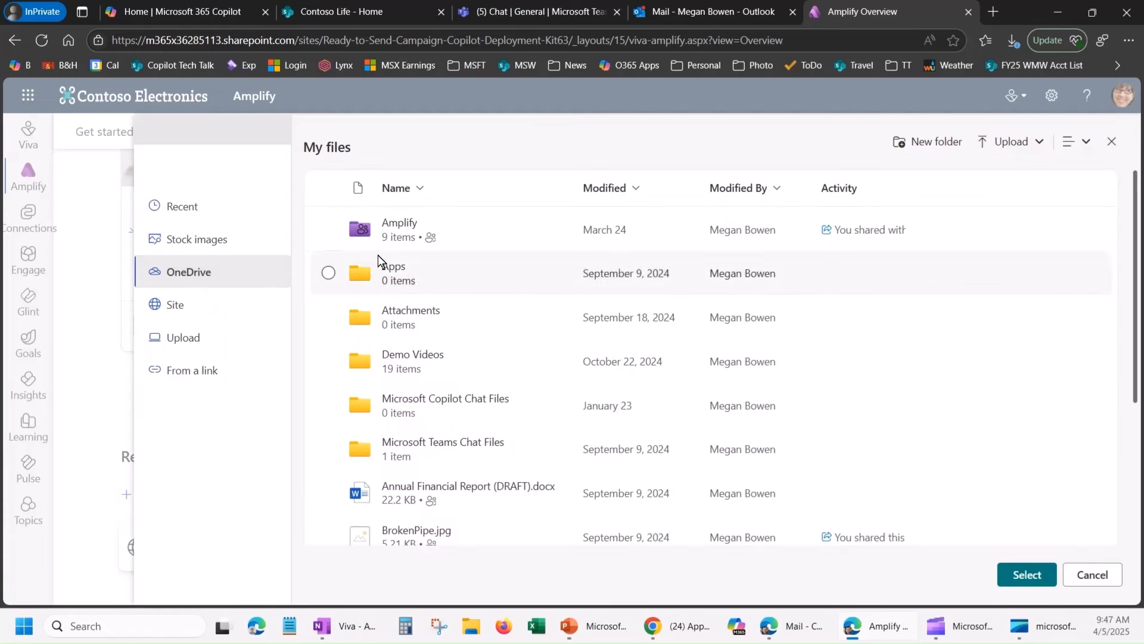
left_click(409, 226)
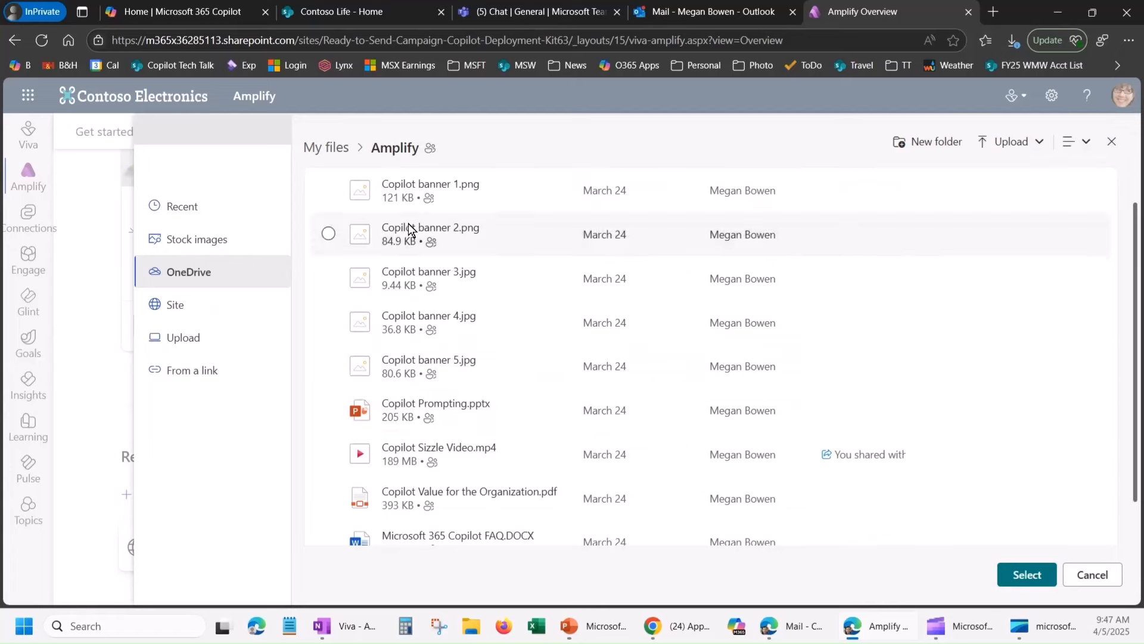
left_click(328, 410)
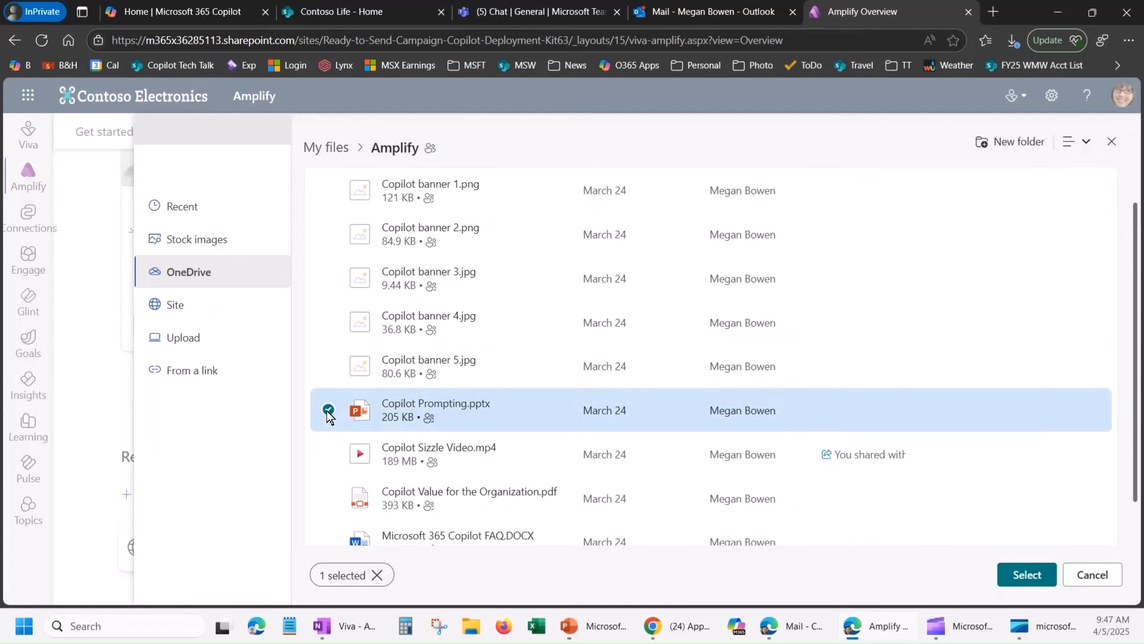
left_click(1013, 575)
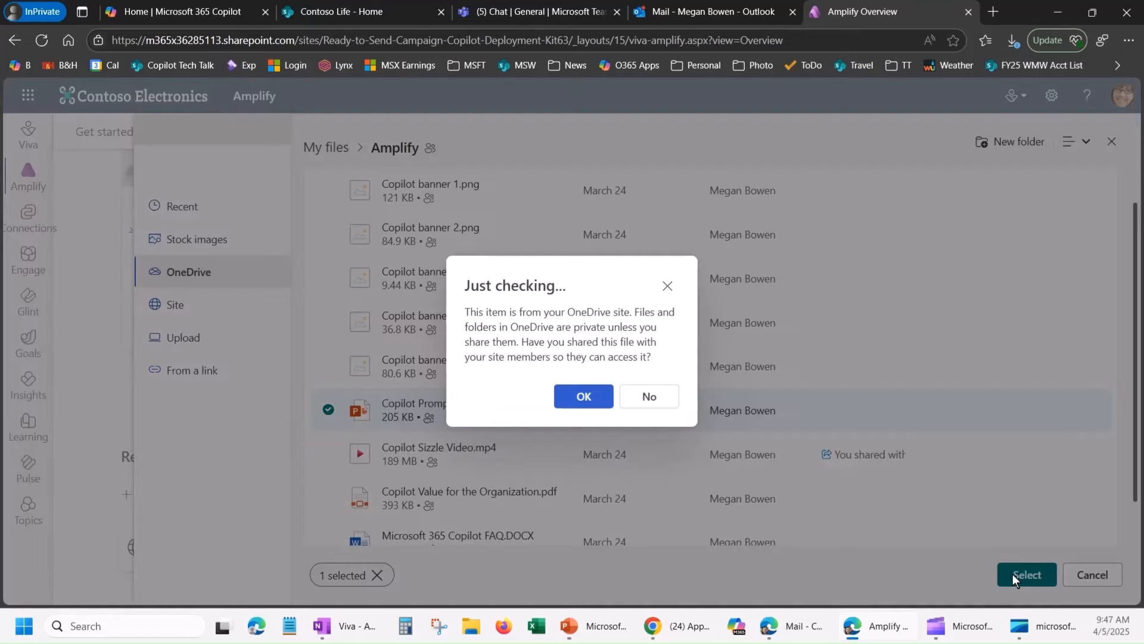
left_click(584, 398)
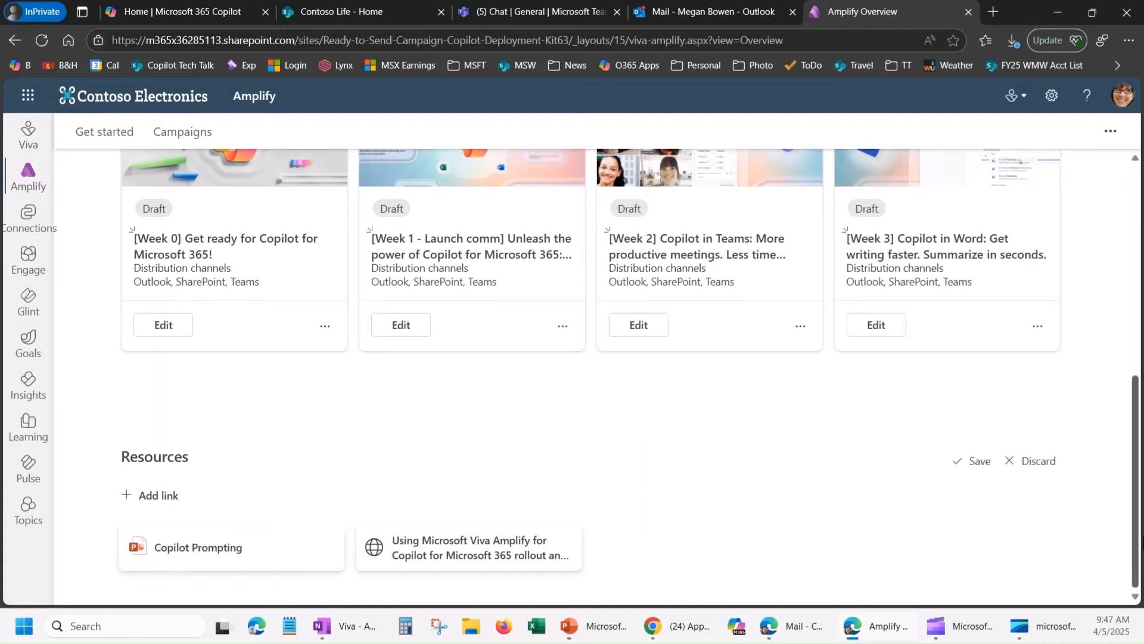
Add Copilot Value for the Organization.pdf from the OneDrive Amplify folder to the campaign resources, confirming that it is shared.
left_click(162, 497)
left_click(185, 271)
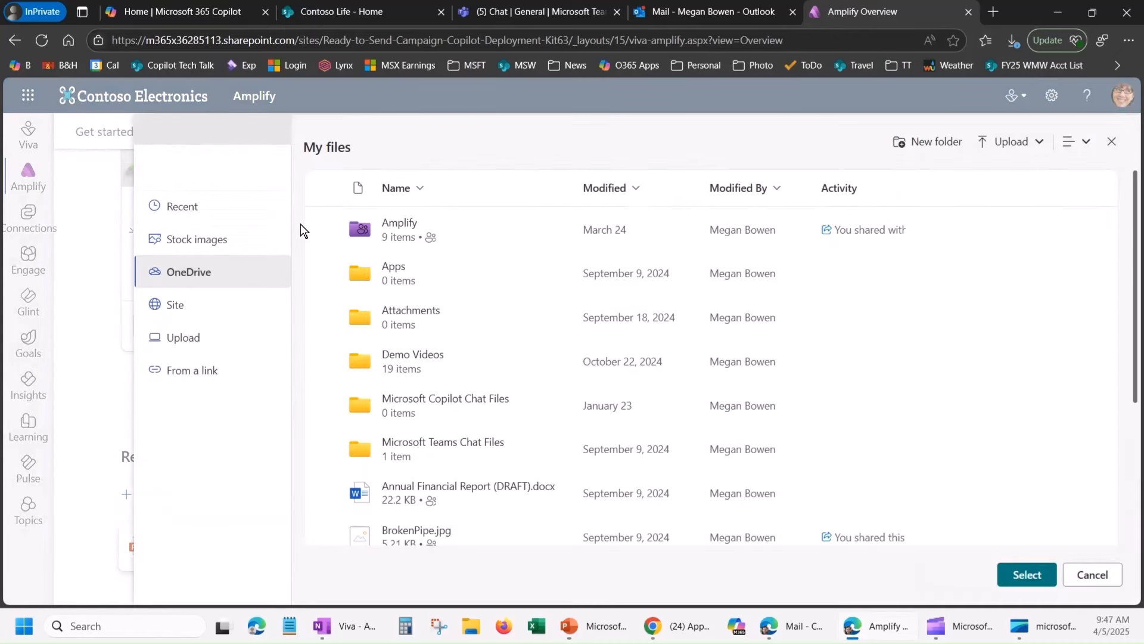
left_click(381, 225)
left_click(397, 227)
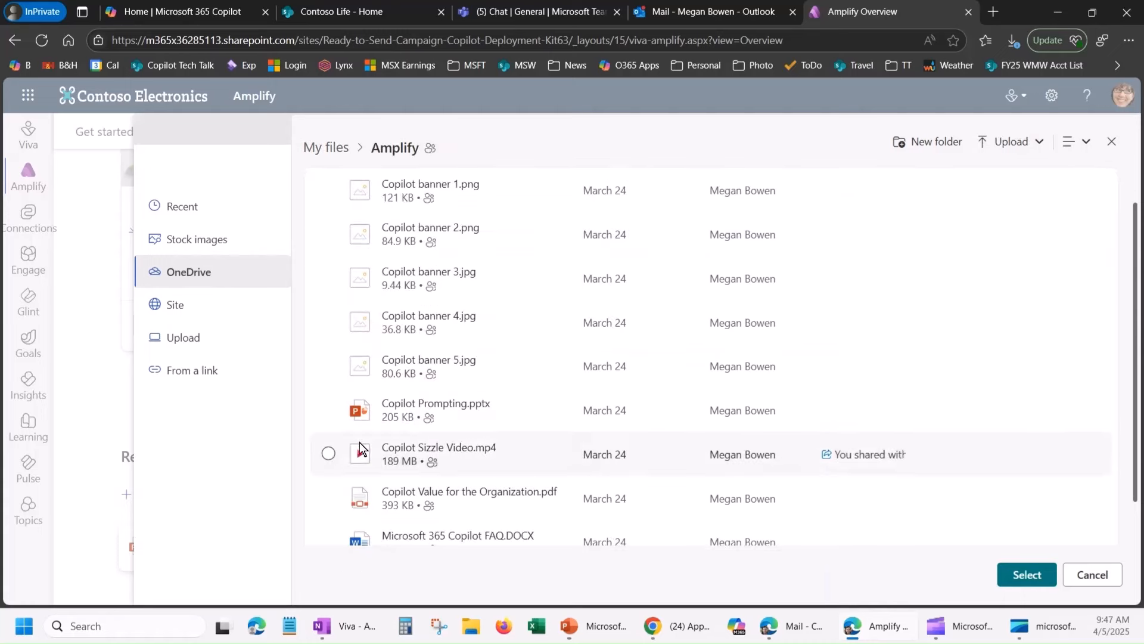
left_click(328, 497)
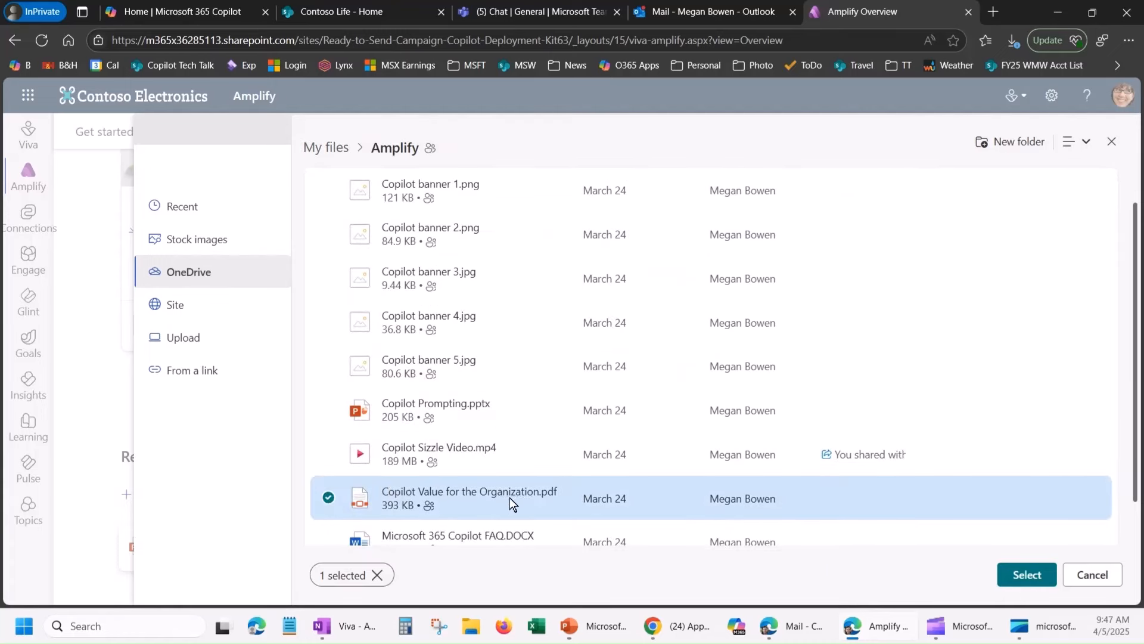
left_click(1036, 575)
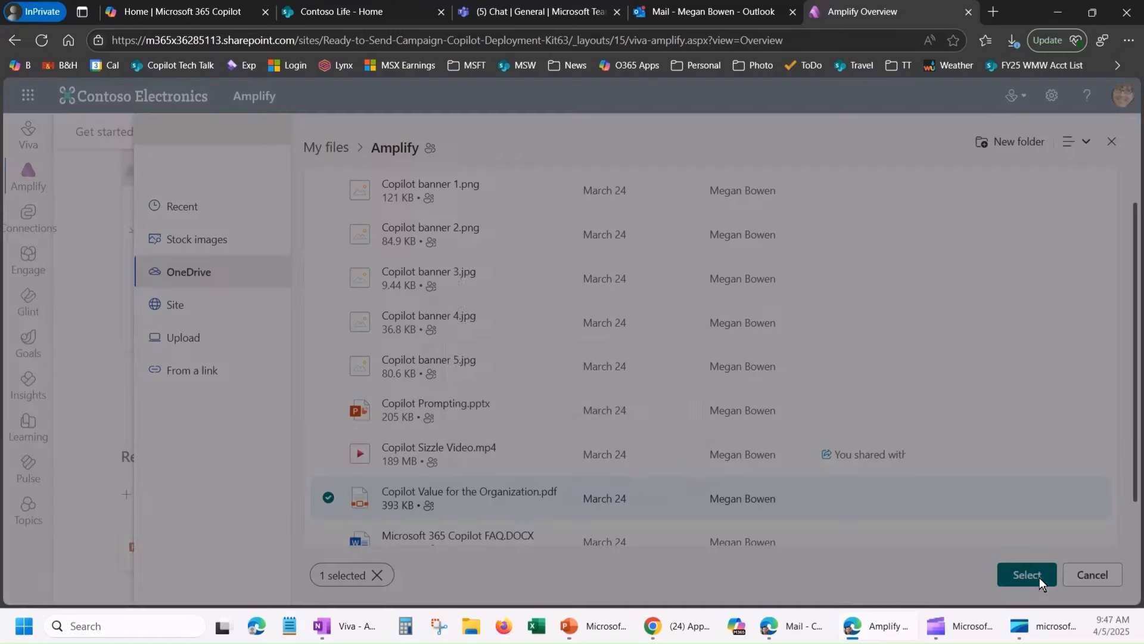
left_click(584, 396)
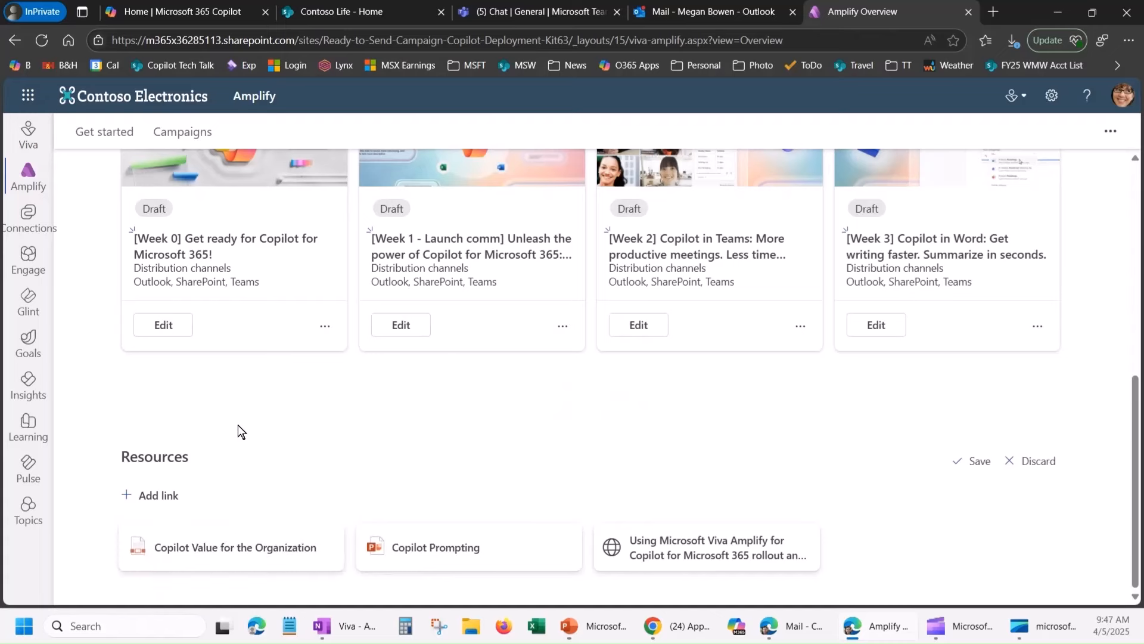
Add Microsoft 365 Copilot FAQ.DOCX from the OneDrive Amplify folder as a resource, confirm it is shared, and save the campaign resources.
left_click(157, 497)
left_click(189, 271)
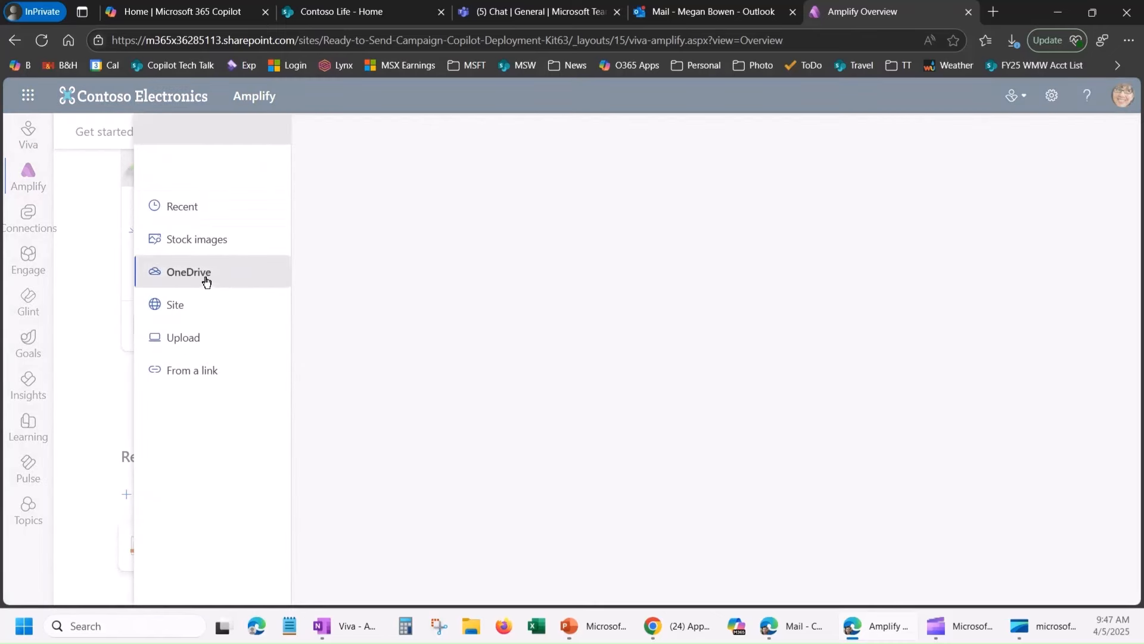
left_click(396, 222)
scroll(383, 483, "down", 3)
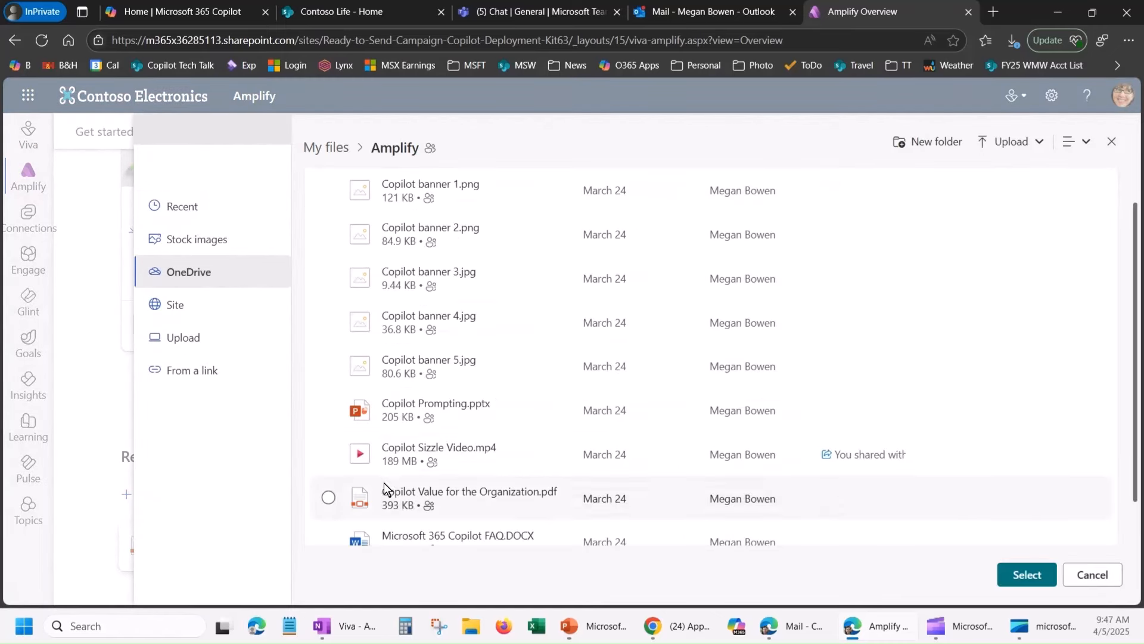
left_click(329, 492)
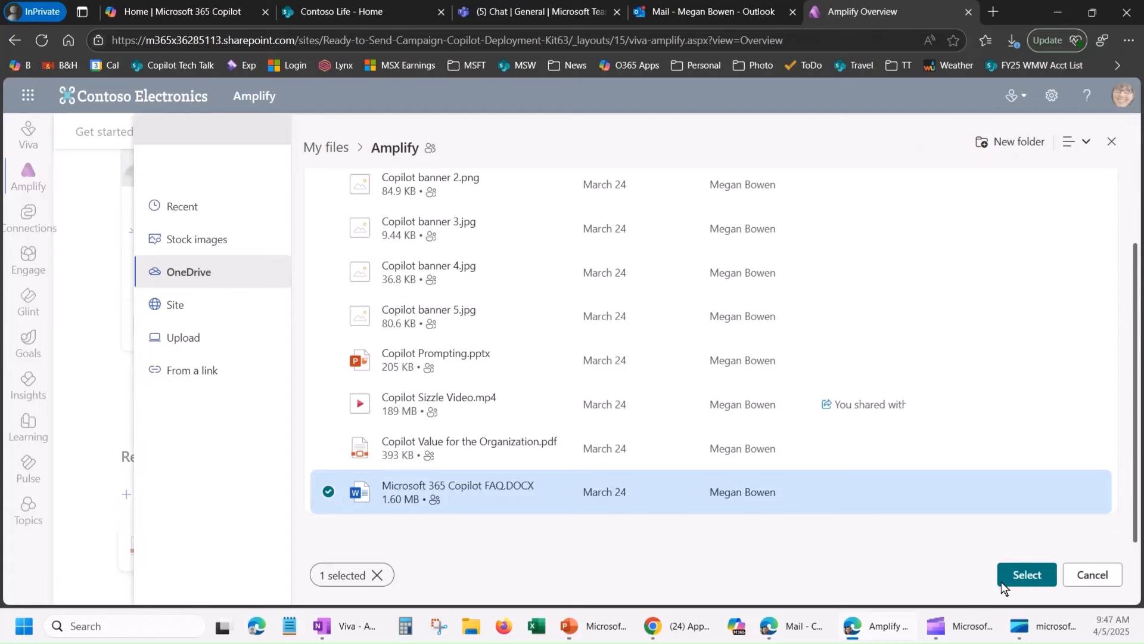
left_click(1035, 574)
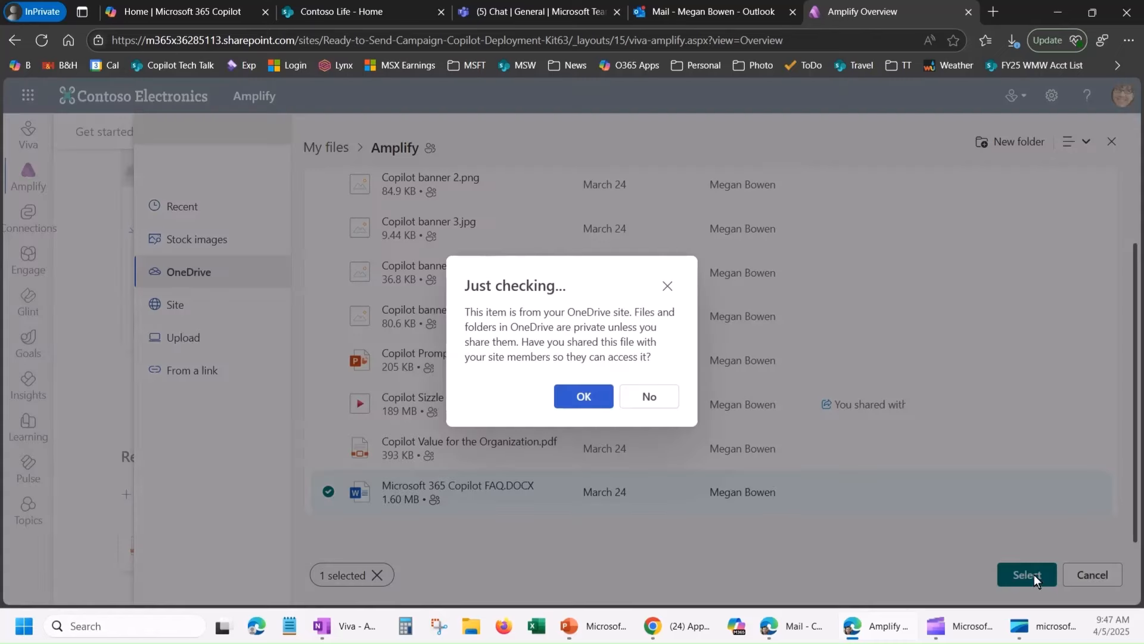
left_click(574, 387)
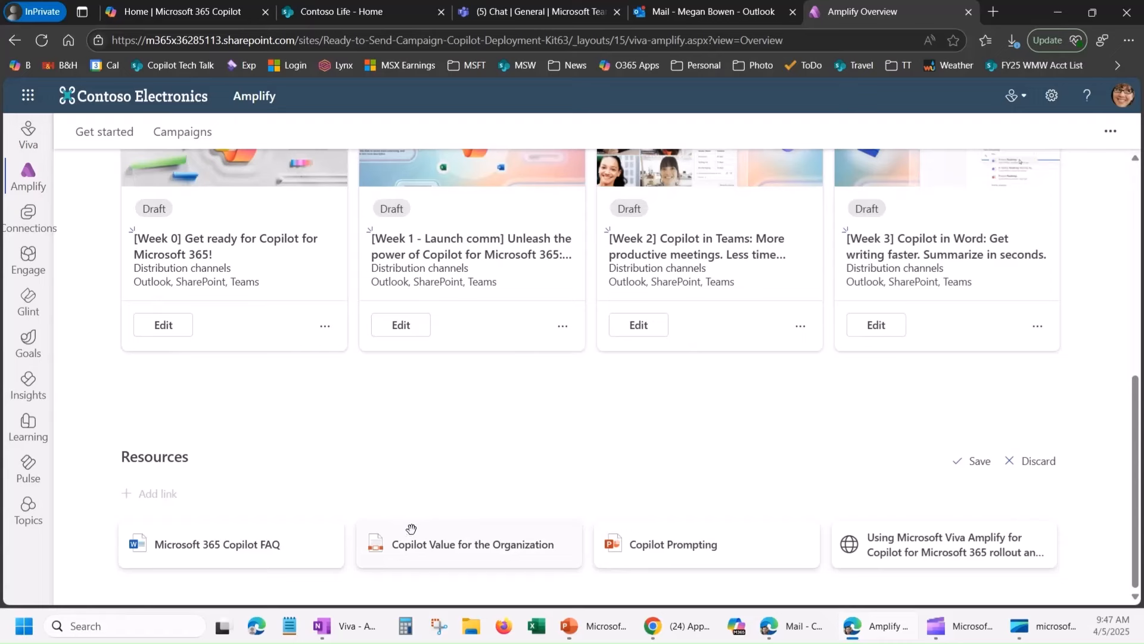
left_click(972, 462)
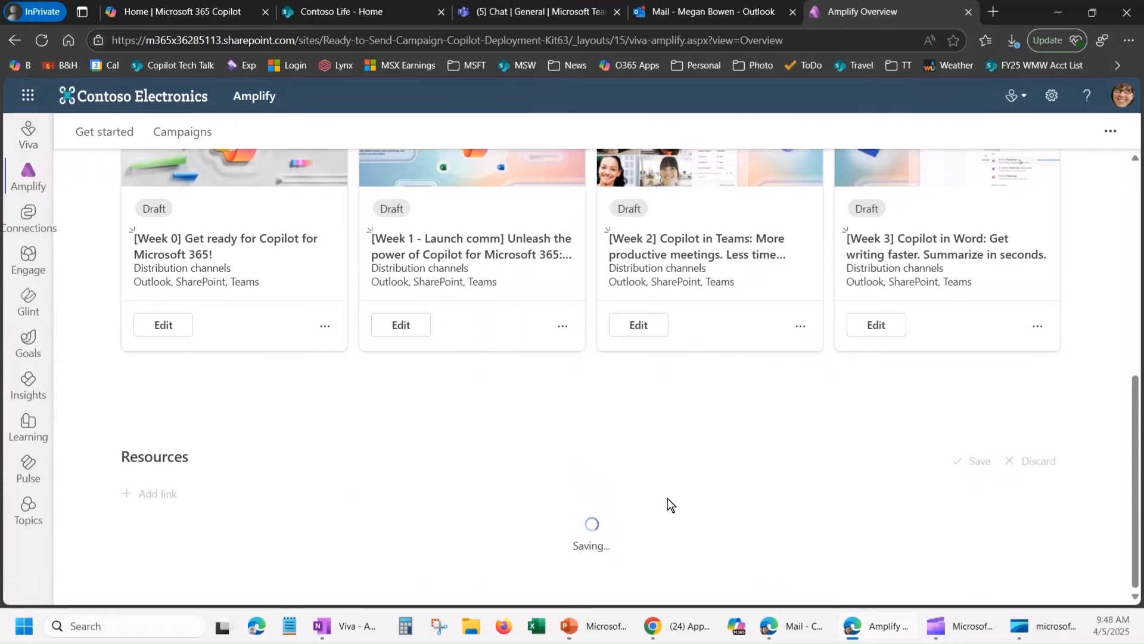
Return to the list of campaigns and open the Copilot Rollout 2025 campaign.
scroll(667, 500, "up", 7)
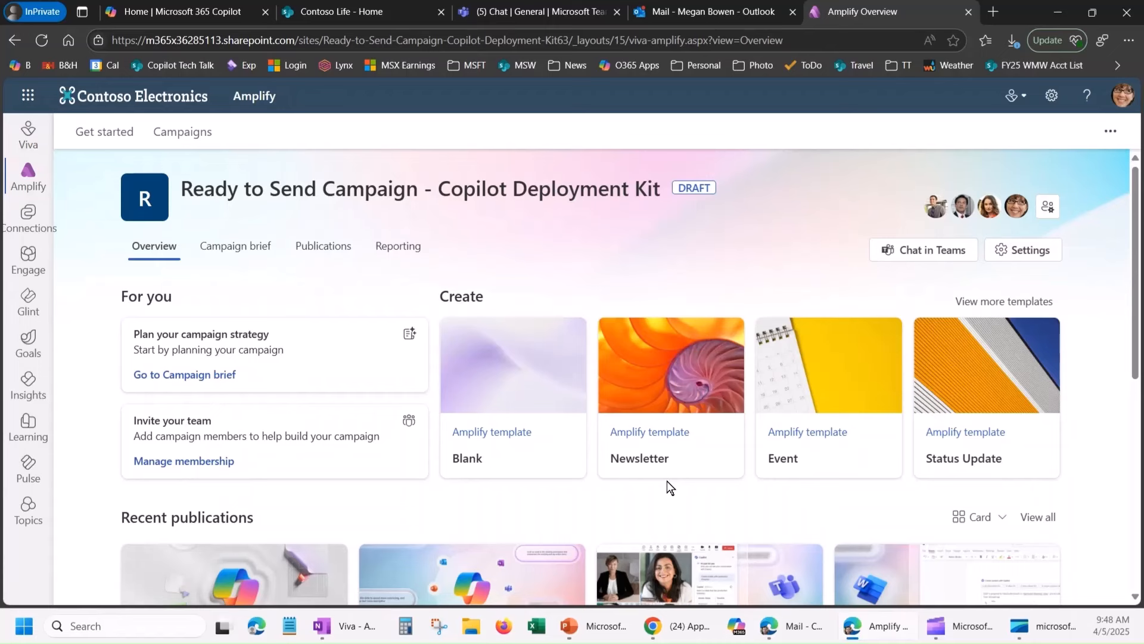
left_click(178, 134)
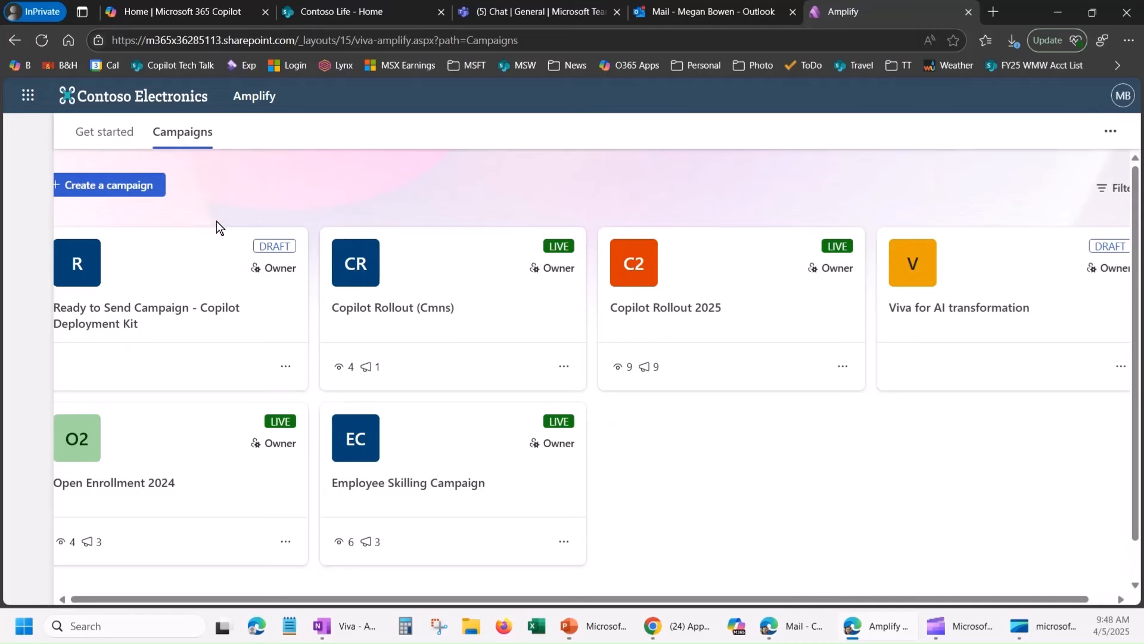
left_click(659, 315)
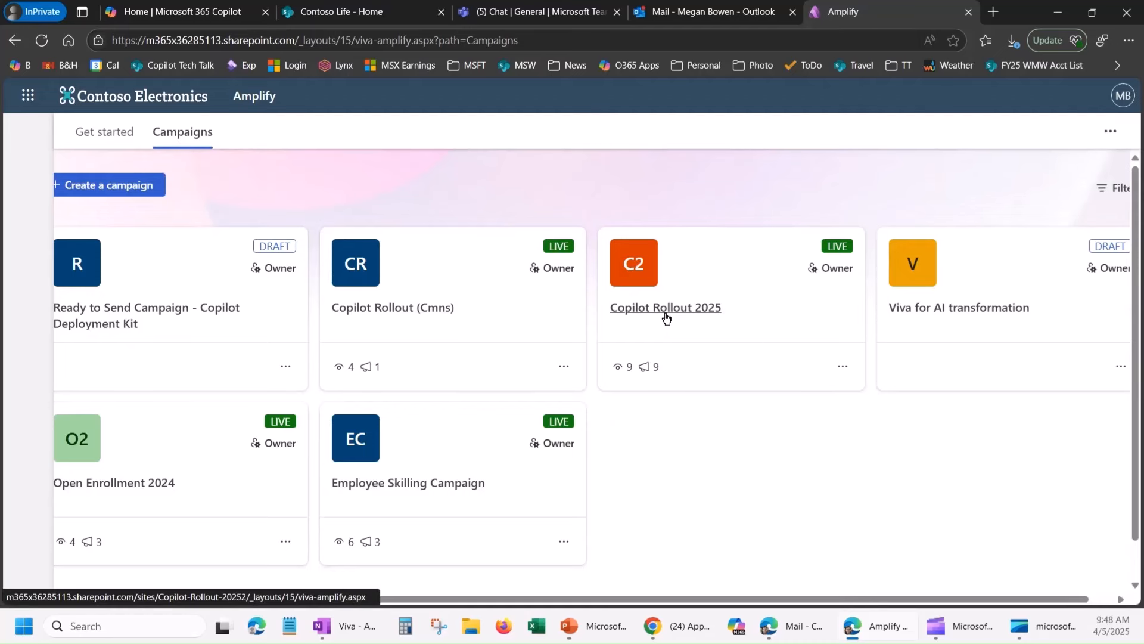
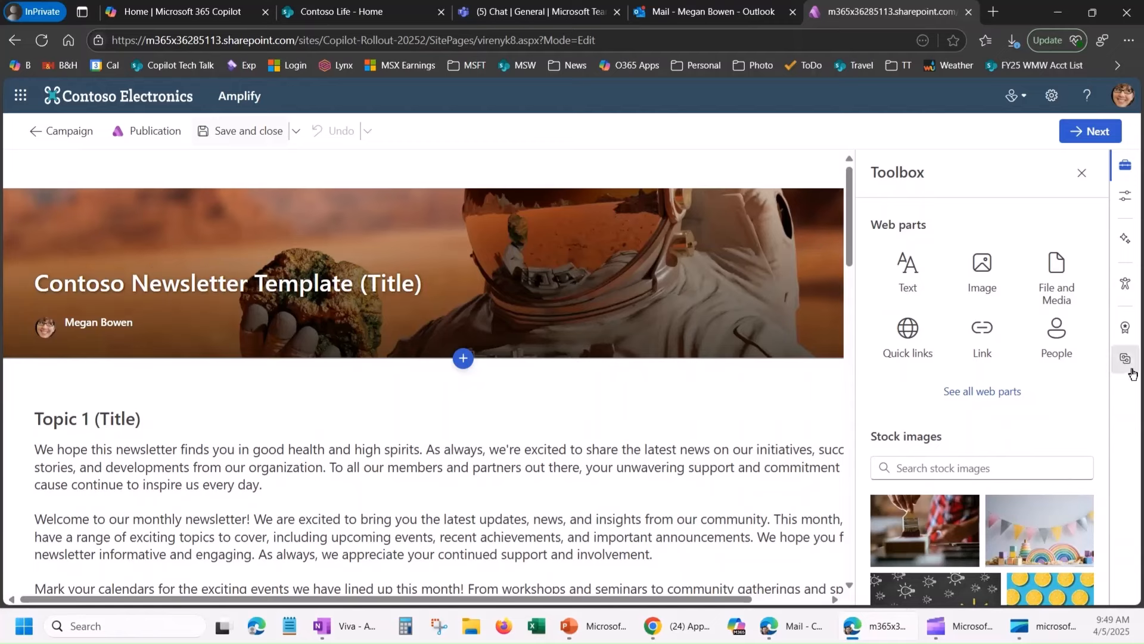
Examine the writing guidance's campaign objectives, key messages and resources alongside the newsletter draft's content.
left_click(1118, 329)
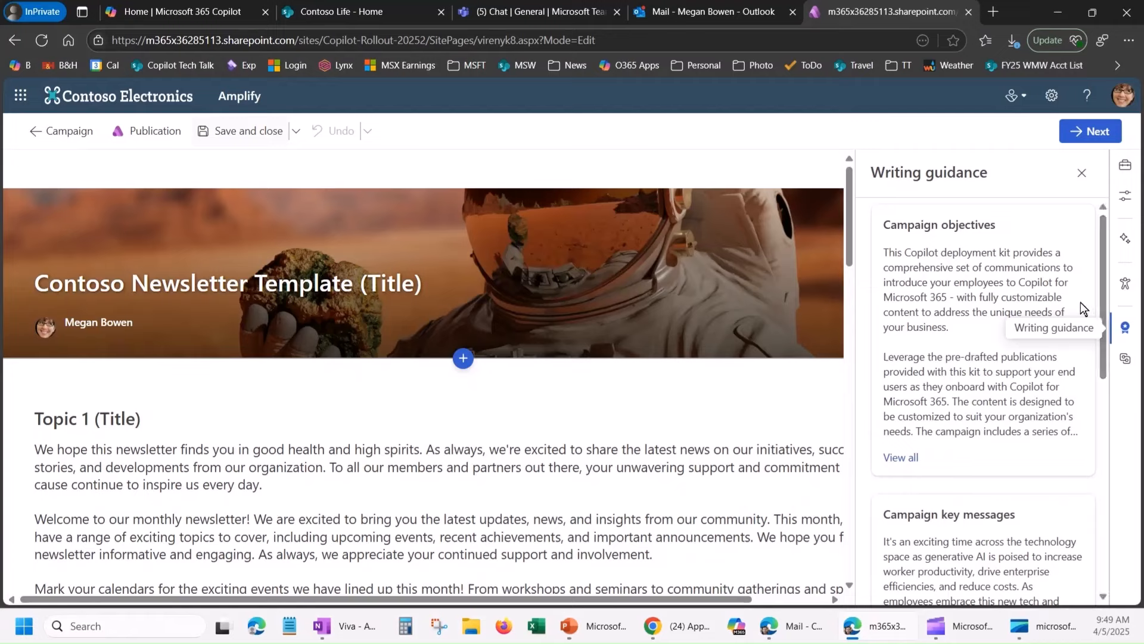
left_click(900, 457)
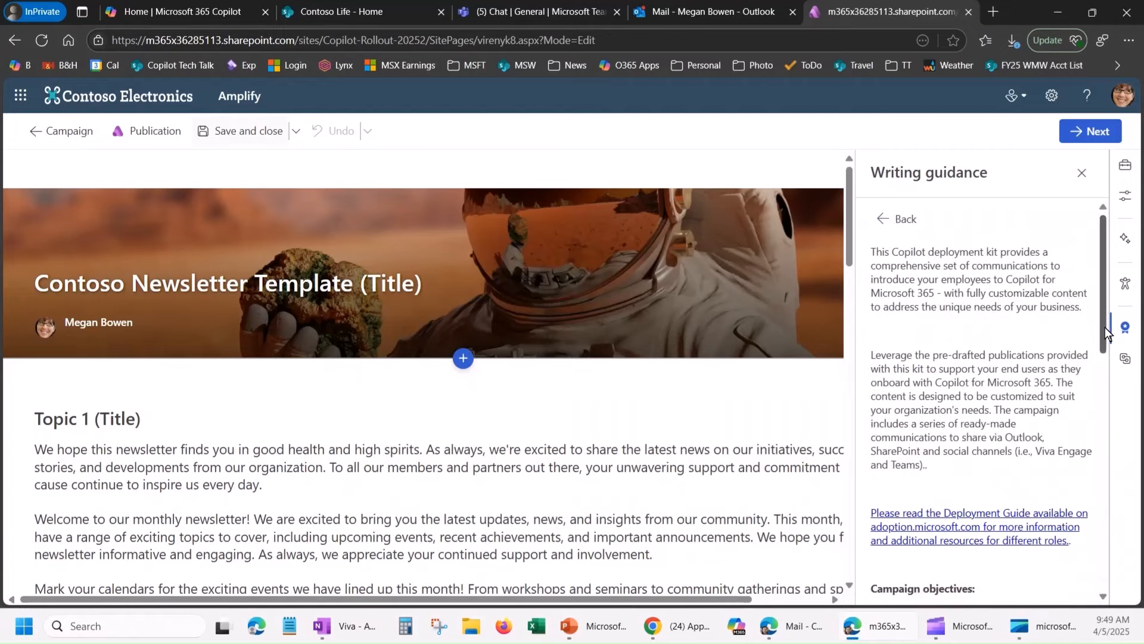
mouse_move(1106, 316)
left_mouse_down()
mouse_move(1104, 417)
mouse_move(1093, 321)
left_mouse_up()
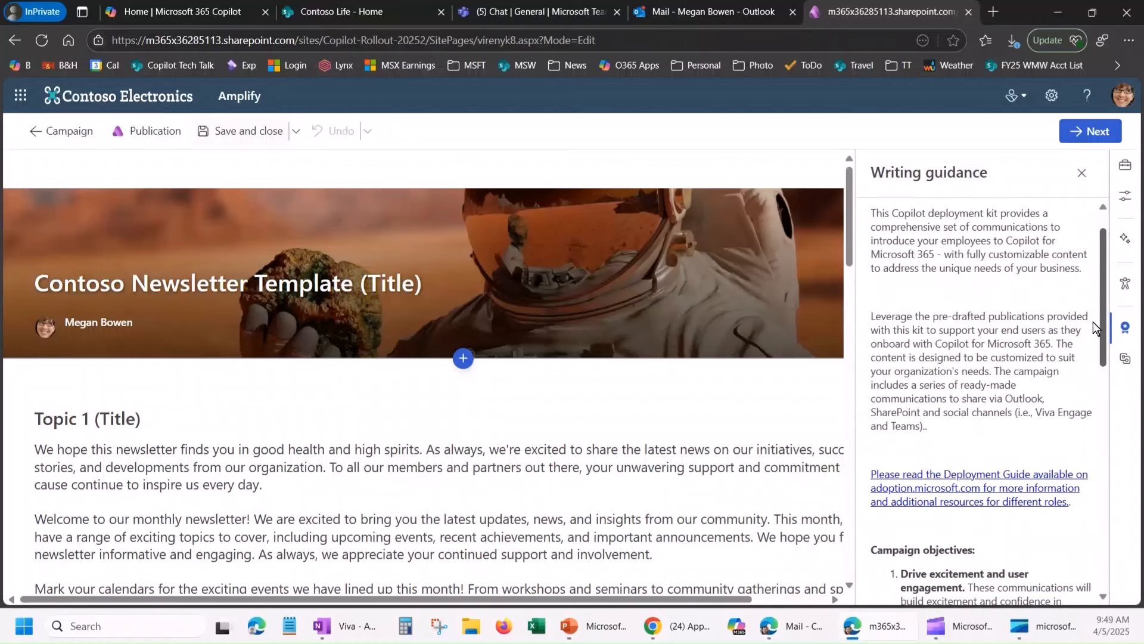
left_click(884, 222)
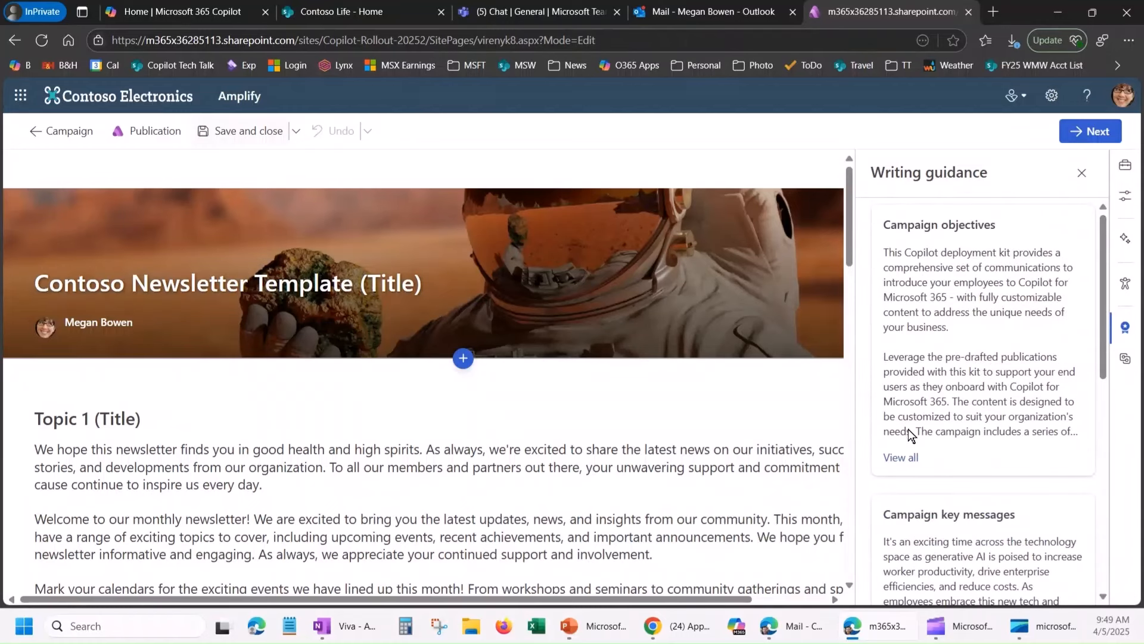
scroll(908, 429, "down", 4)
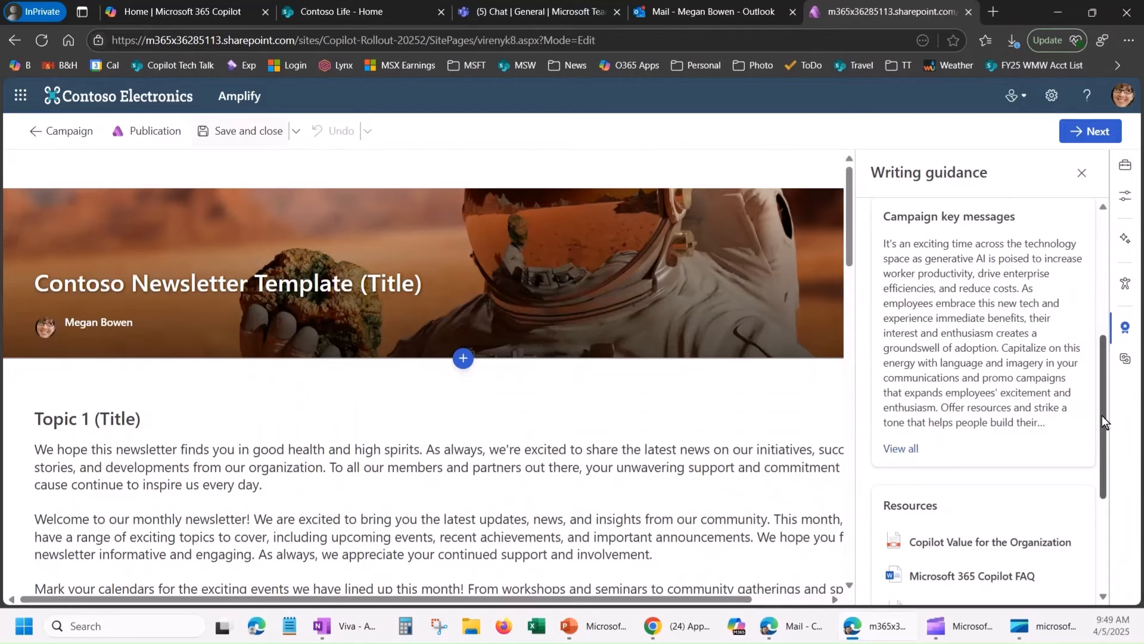
left_click_drag(1103, 416, 1102, 493)
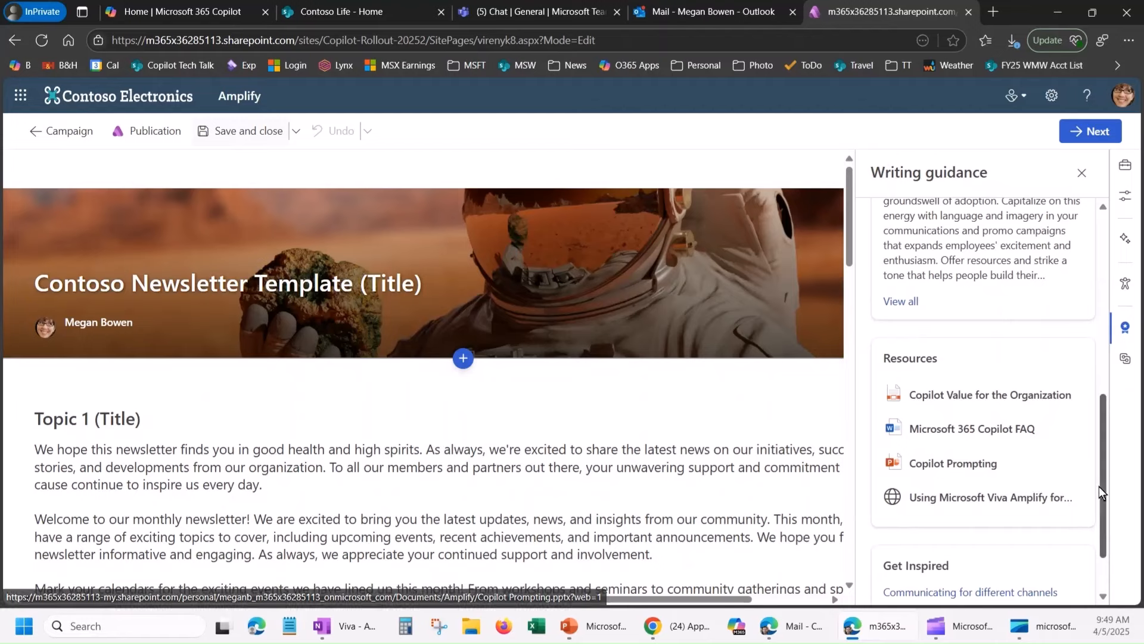
left_click_drag(1102, 486, 1088, 314)
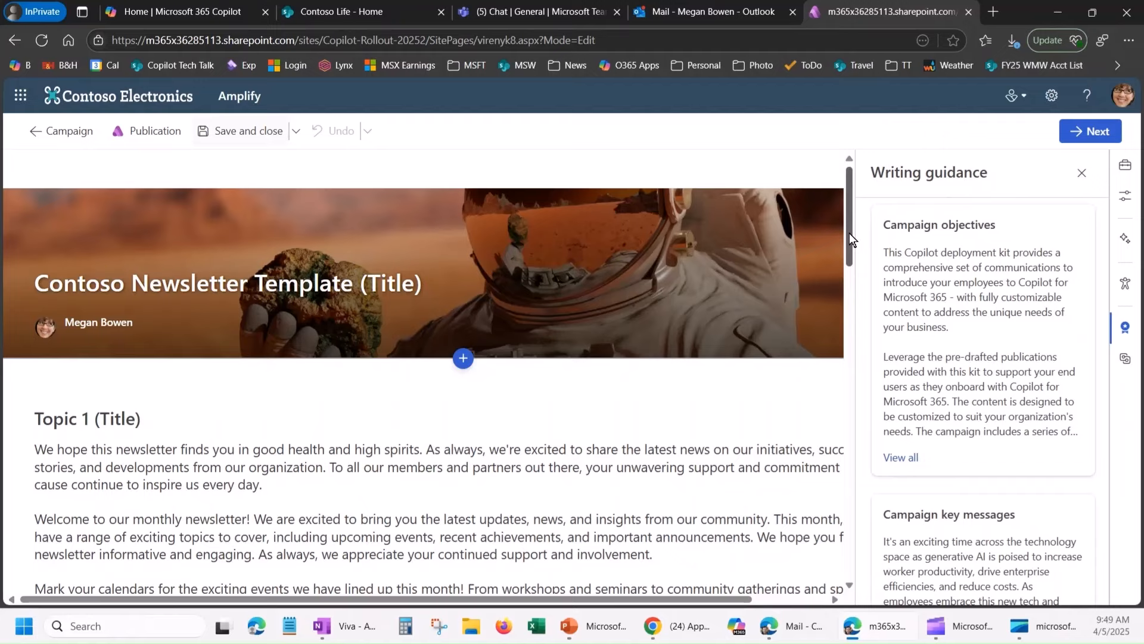
left_click_drag(850, 234, 832, 174)
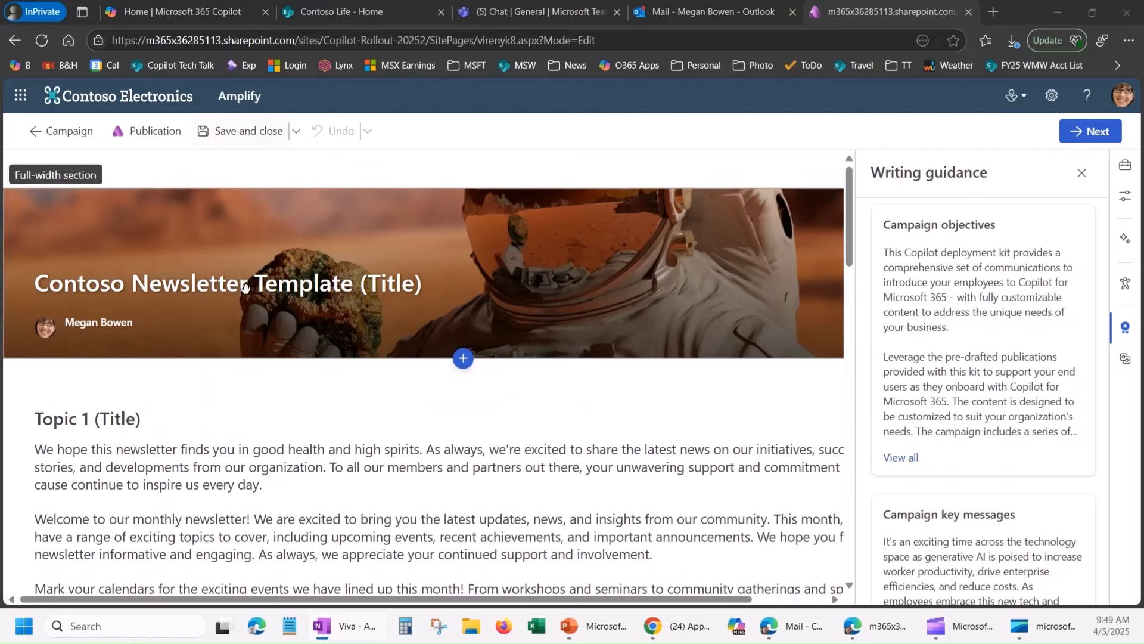
Replace the newsletter's banner title with "Welcome to Copilot!".
left_click(283, 298)
triple_click(282, 298)
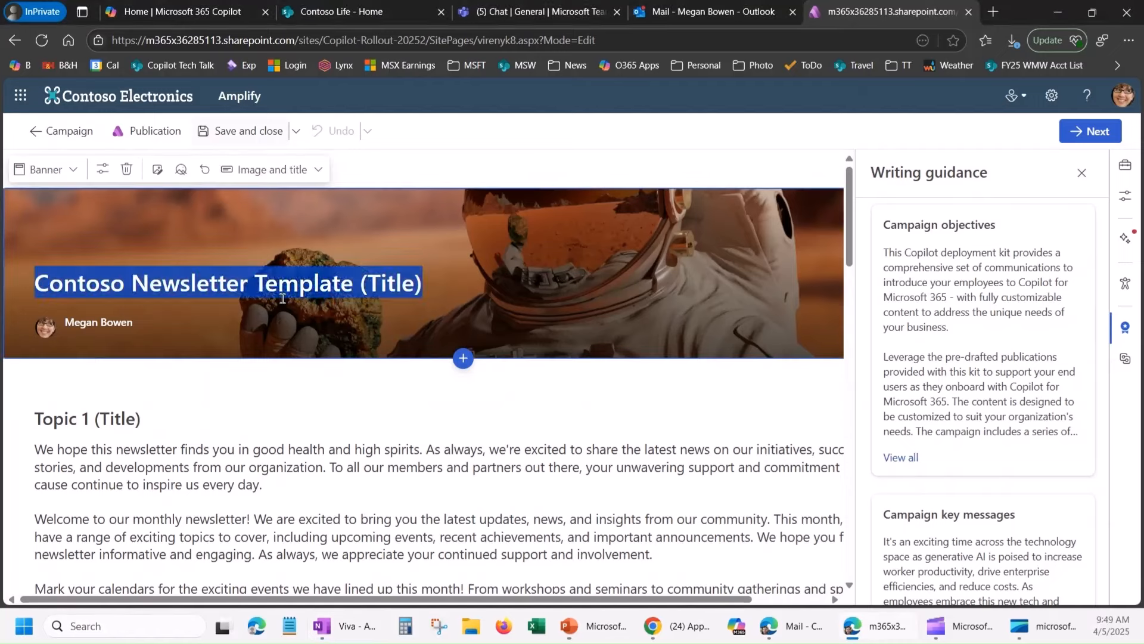
type("Welcome to COp")
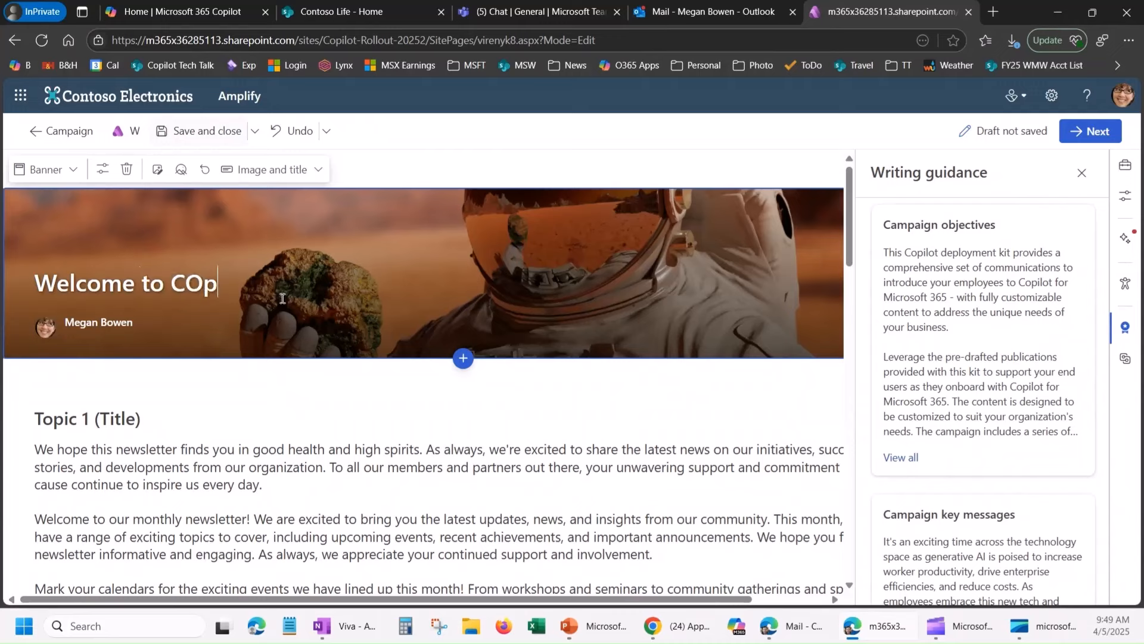
type("il")
key("BackSpace")
key("BackSpace")
key("BackSpace")
key("BackSpace")
type("opilo")
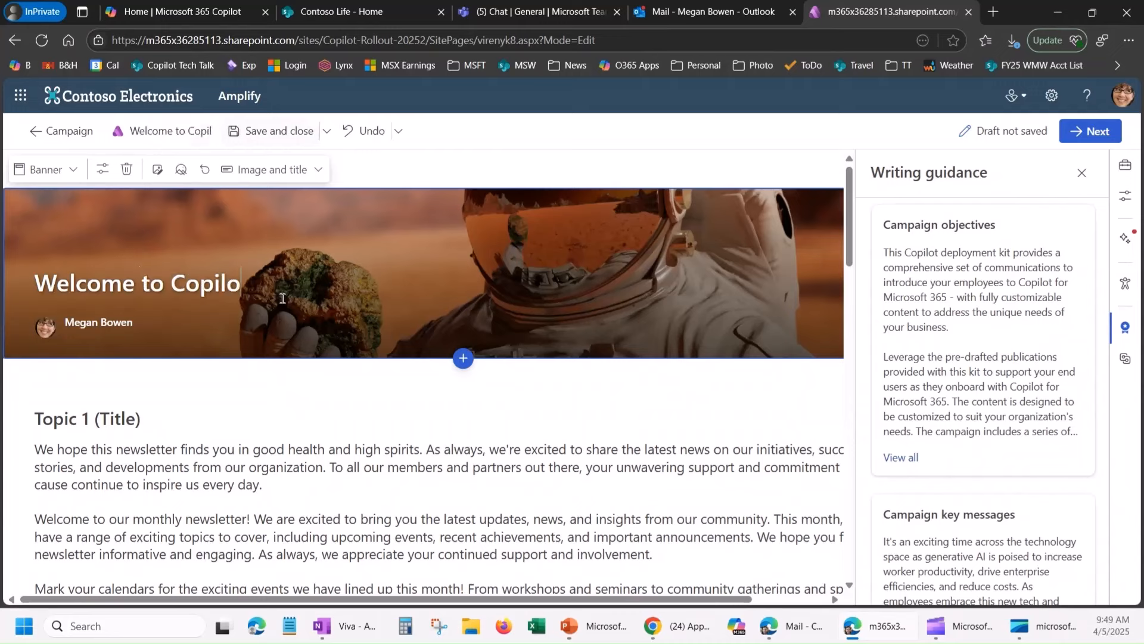
type("t!")
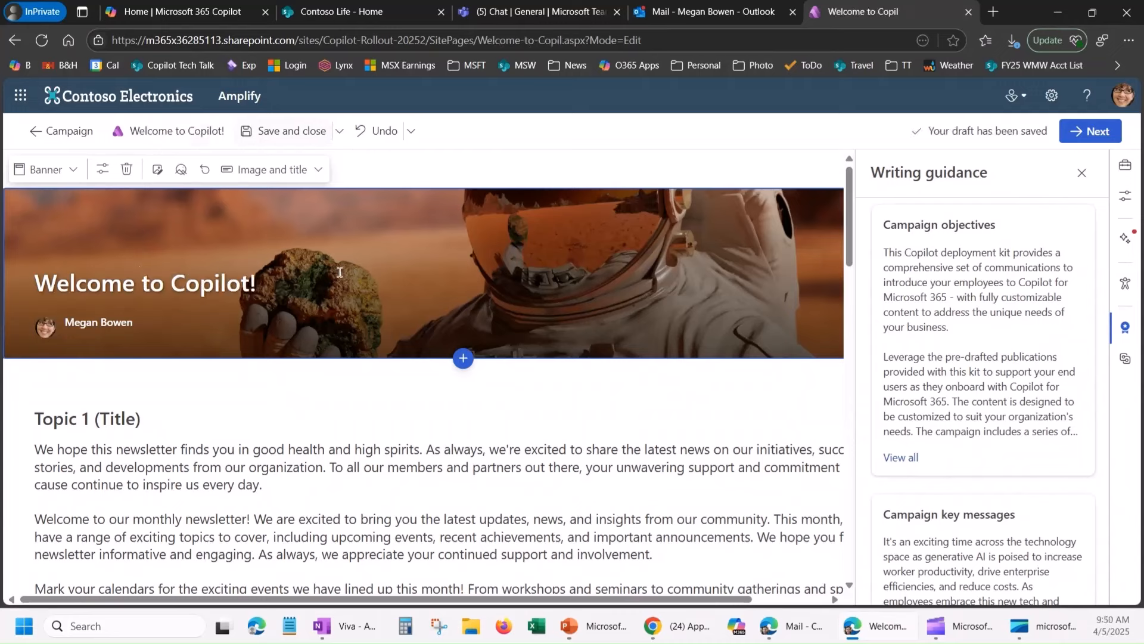
Review the banner image sources, including recent, stock images, web search, OneDrive and site, and keep the current image.
left_click(157, 173)
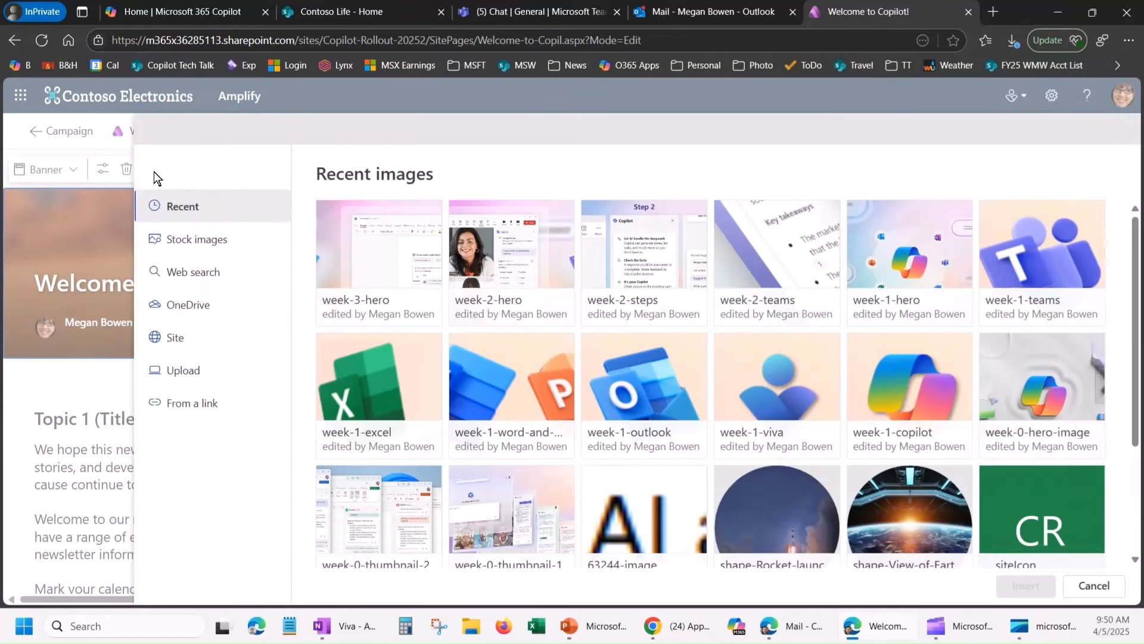
left_click(181, 241)
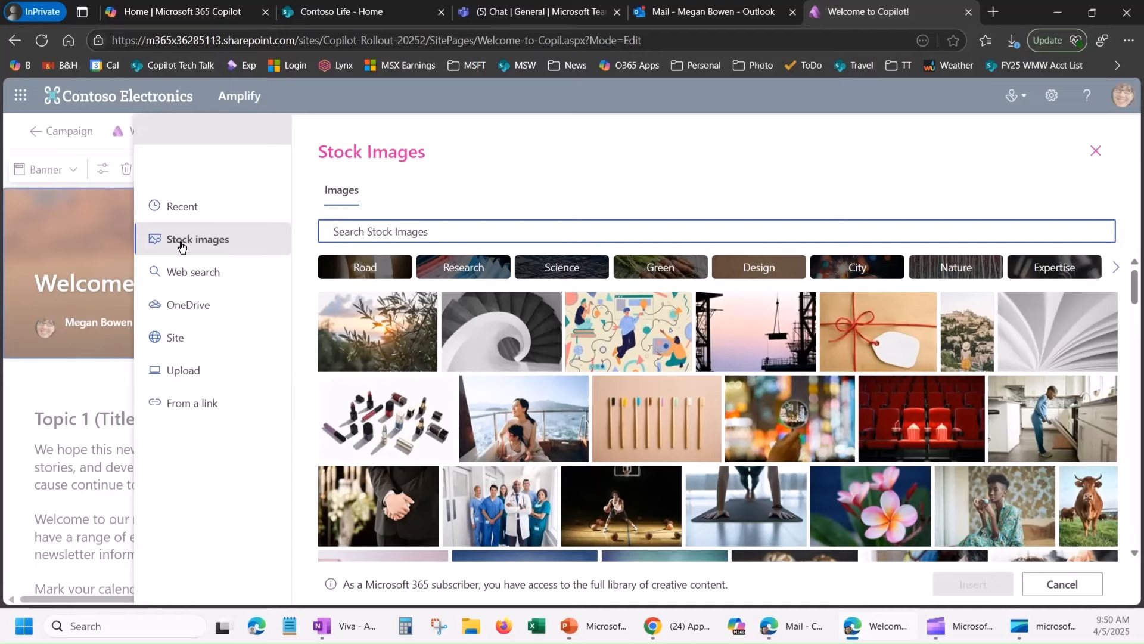
left_click(183, 274)
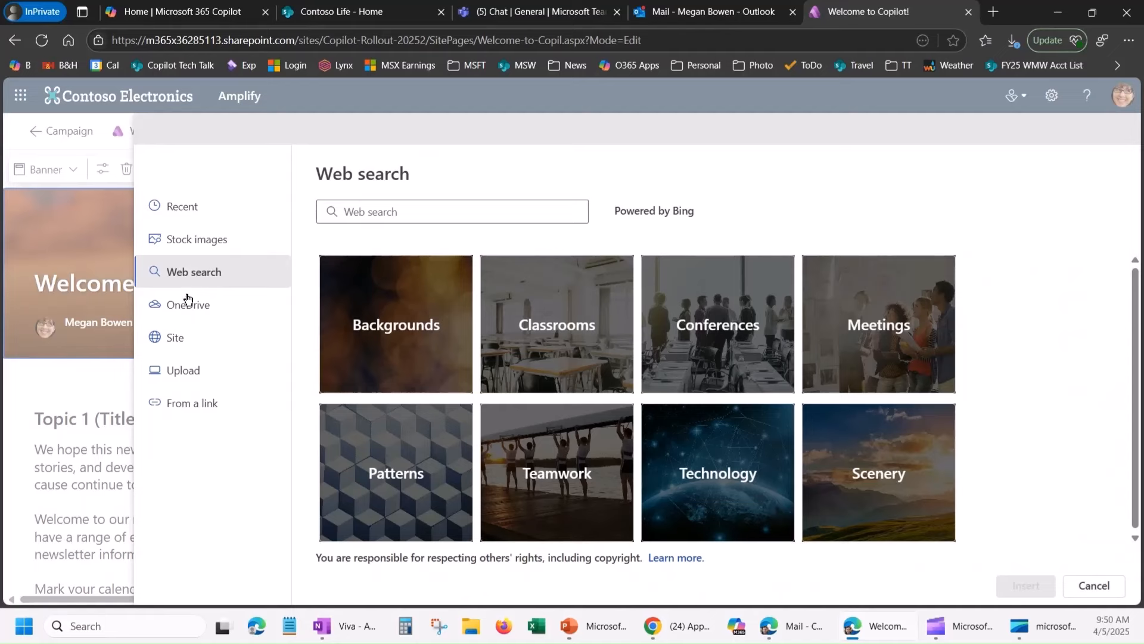
left_click(188, 305)
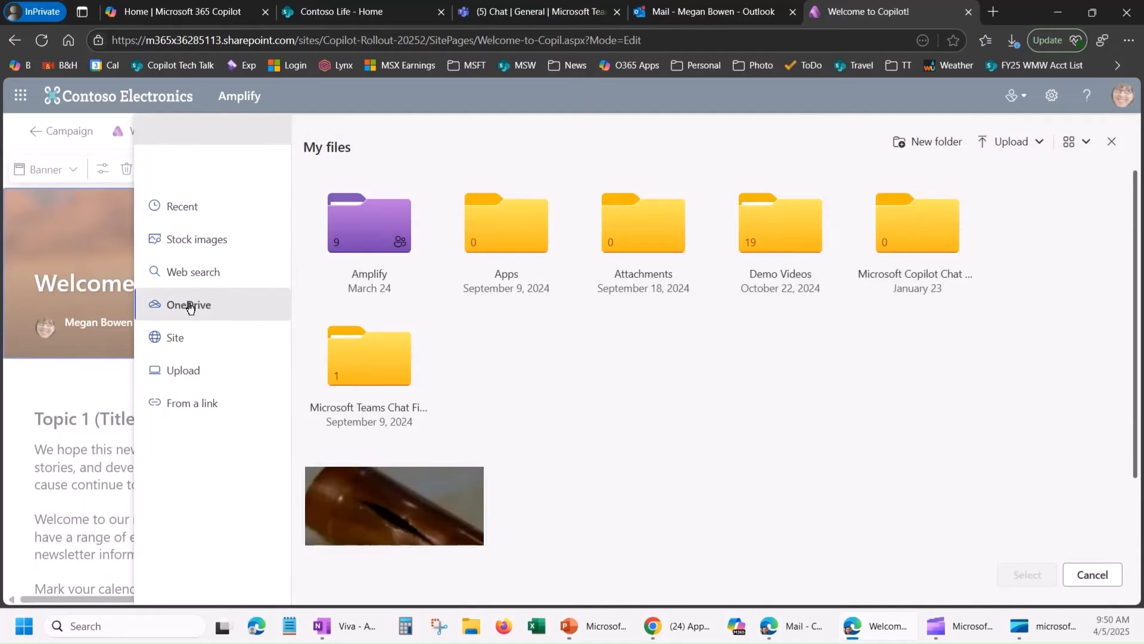
left_click(189, 340)
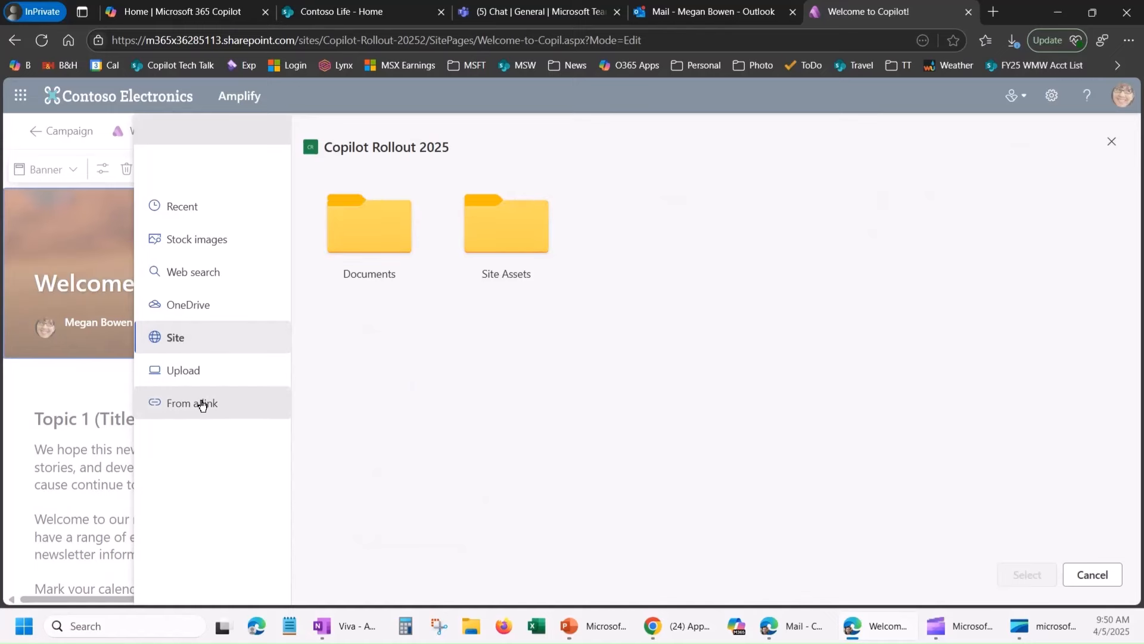
left_click(1080, 574)
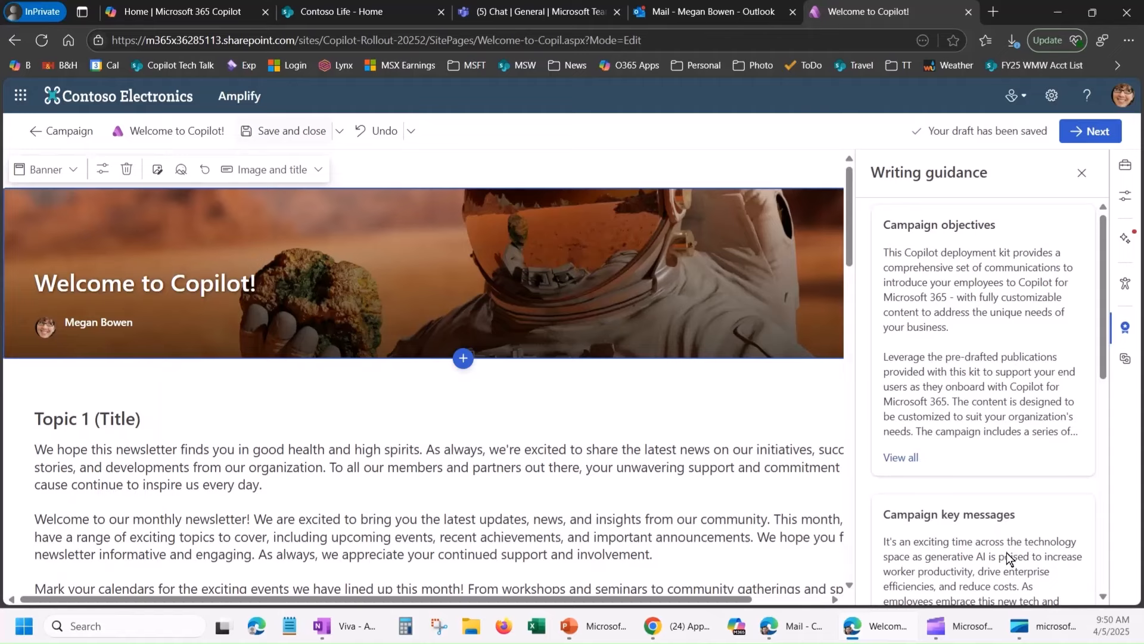
Replace the Topic 1 placeholder heading with "Understanding Generative AI and Microsoft Copilot".
scroll(549, 442, "down", 3)
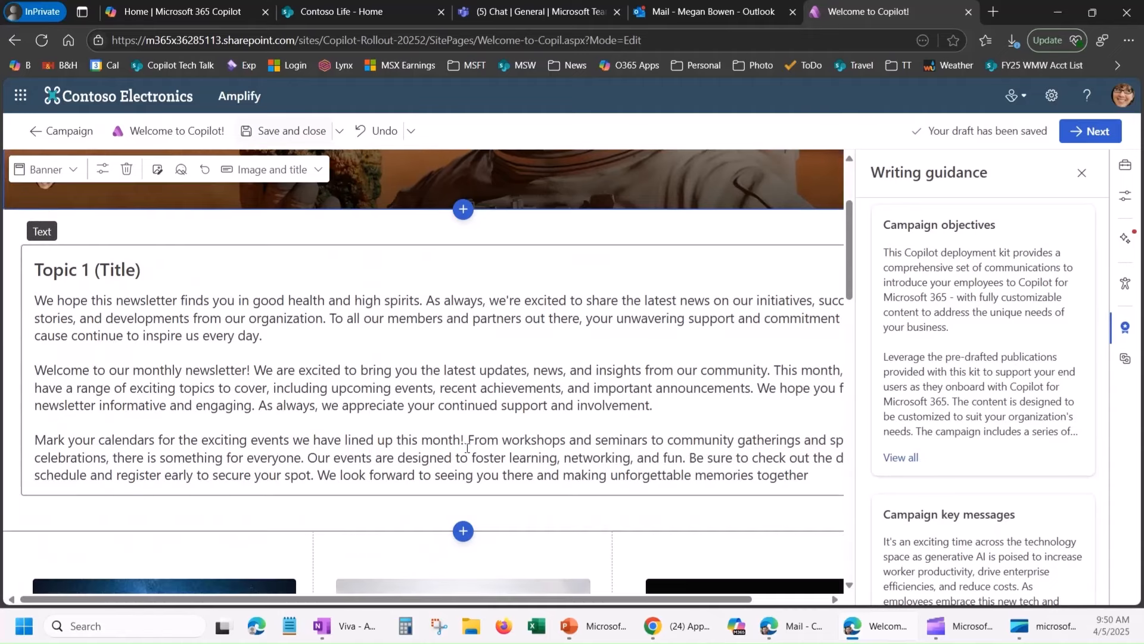
key("alt+Tab")
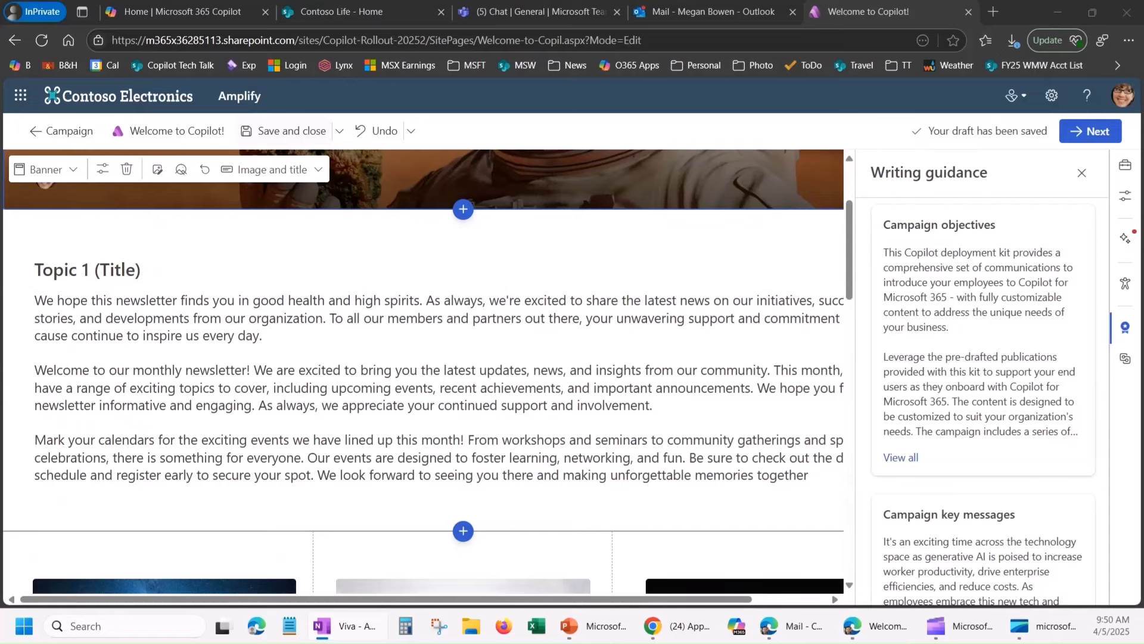
left_click(163, 281)
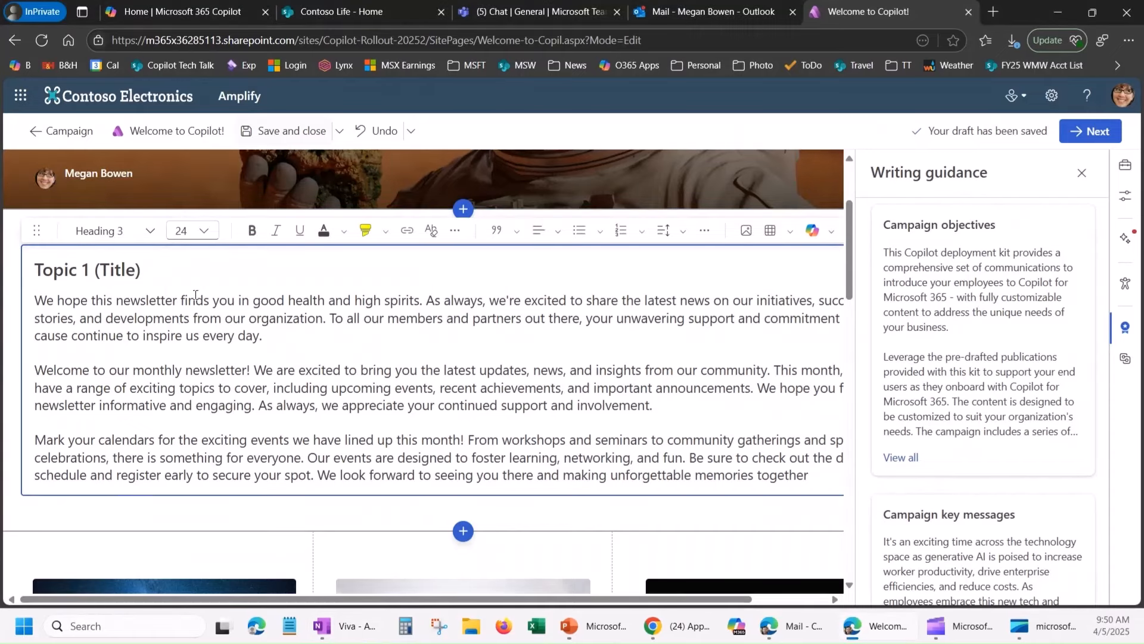
key("shift+Home")
type("Understanding Generative AI and Microsoft Copilot")
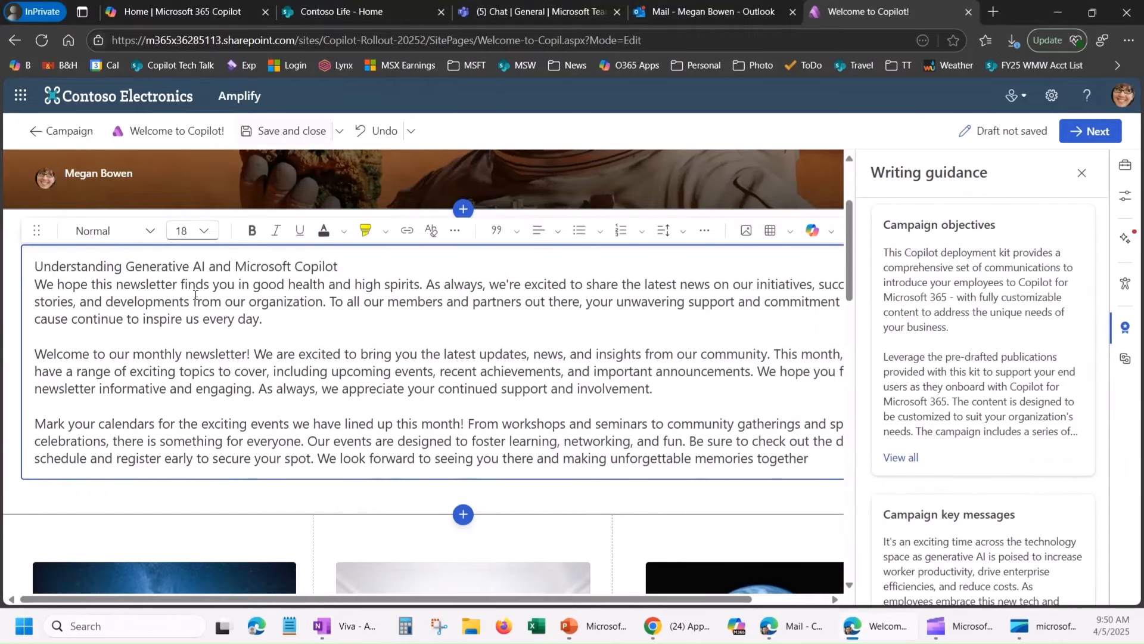
Make the new topic heading bold at size 24 and insert a blank line below it.
key("shift+Home")
left_click(252, 230)
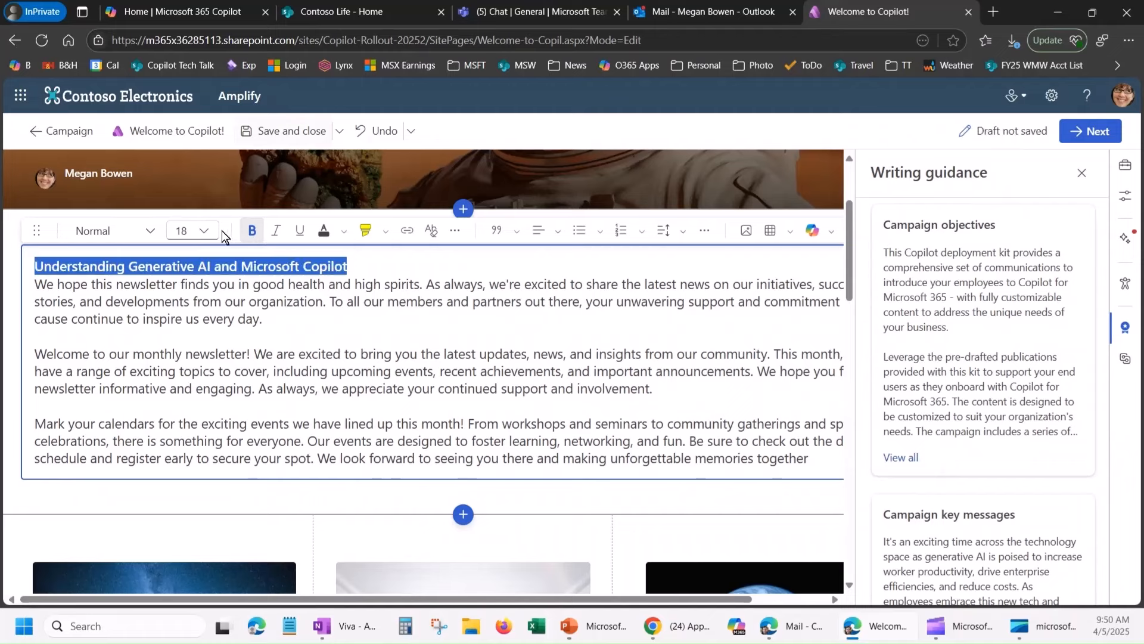
left_click(206, 231)
left_click(191, 411)
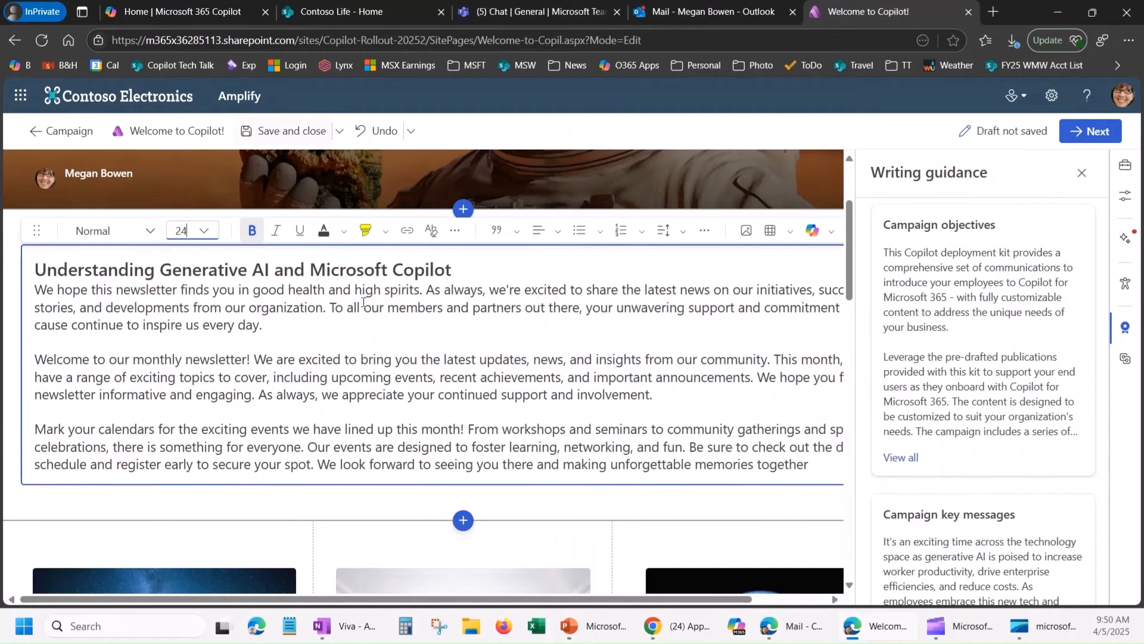
key("End")
key("Return")
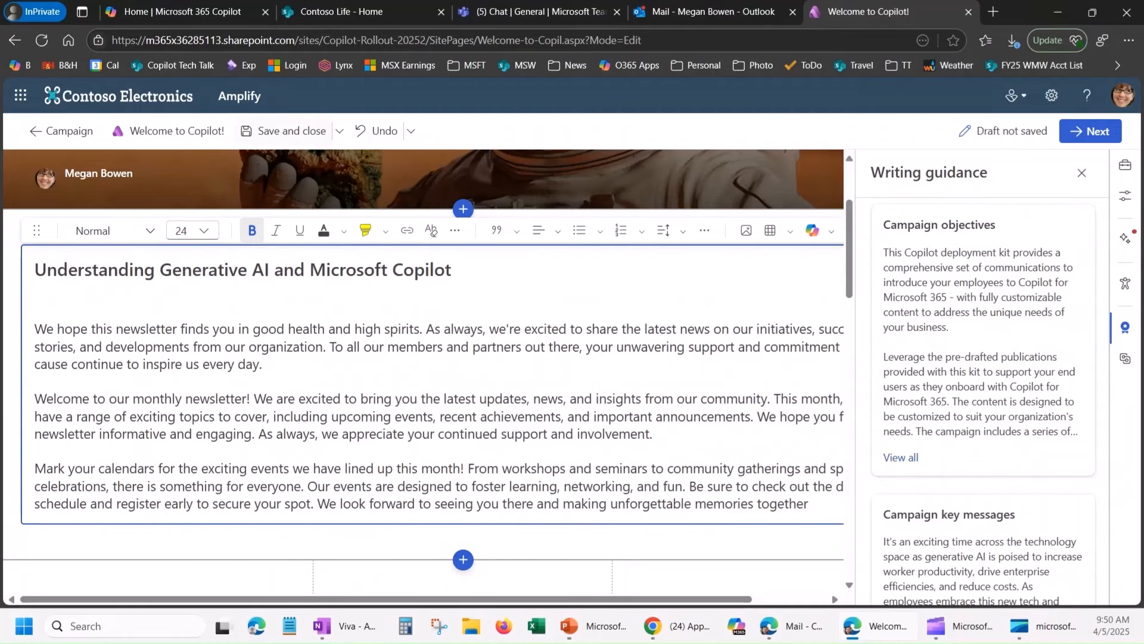
Replace the placeholder paragraphs under the heading with the prepared text on generative AI and Microsoft Copilot from the notes.
key("alt+Tab")
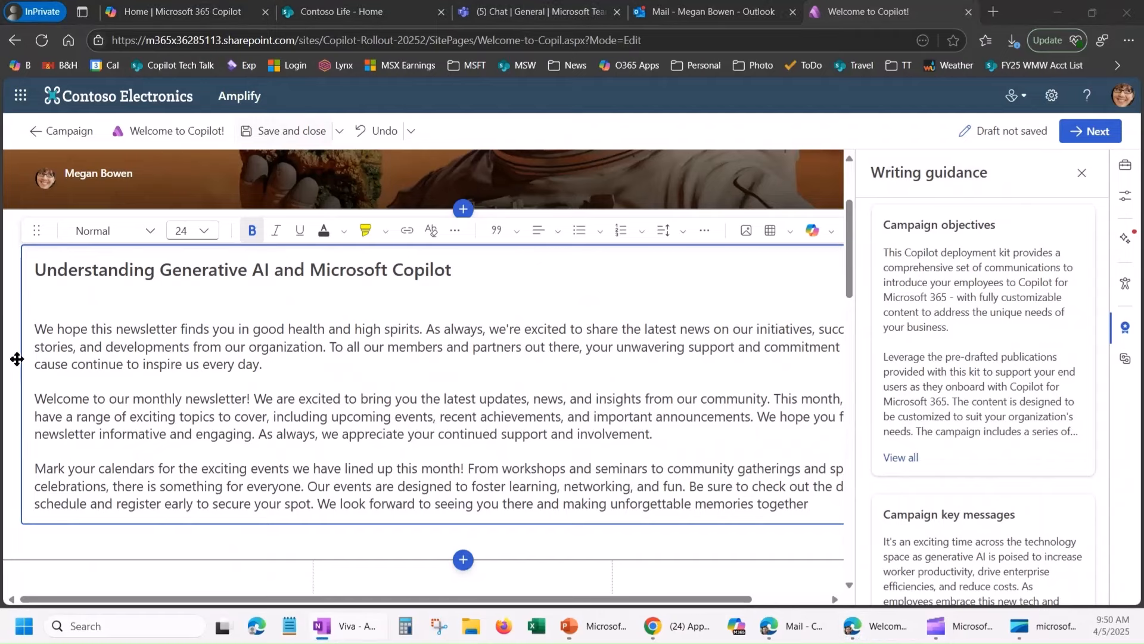
left_click(159, 379)
left_click_drag(810, 501, 30, 328)
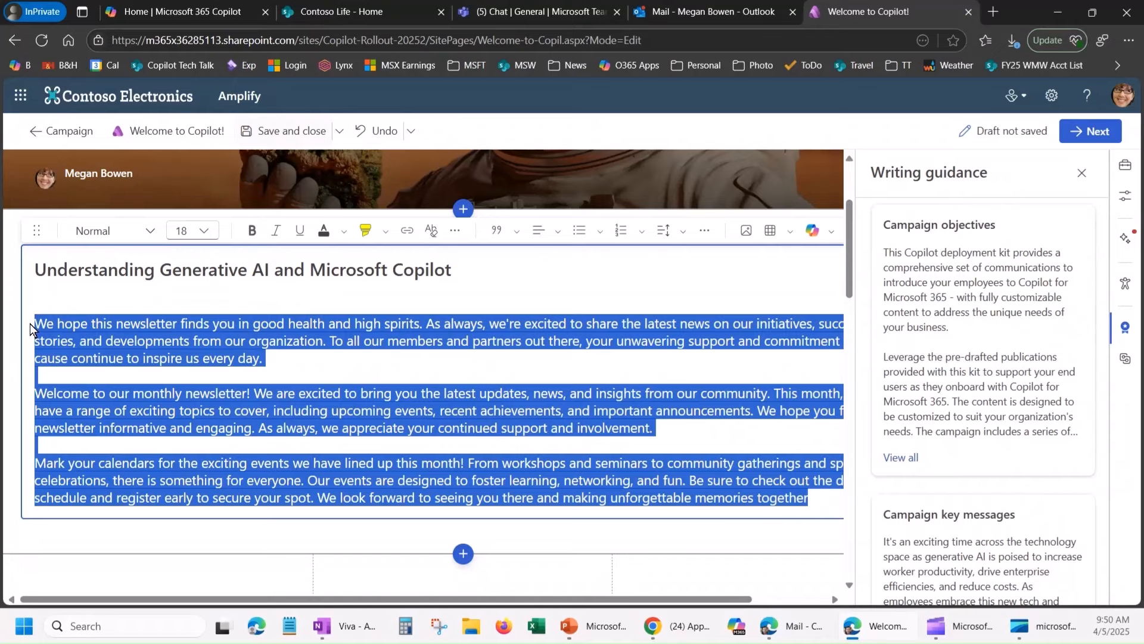
key("Delete")
key("ctrl+v")
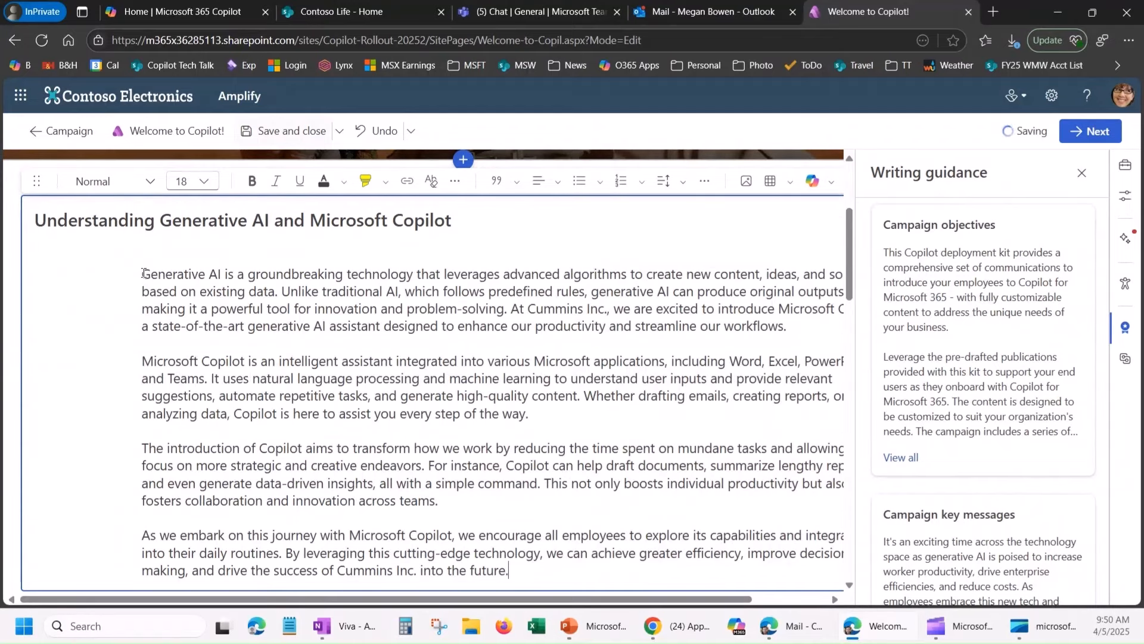
Remove the indentation from all the pasted generative AI and Copilot paragraphs.
left_click_drag(142, 274, 538, 569)
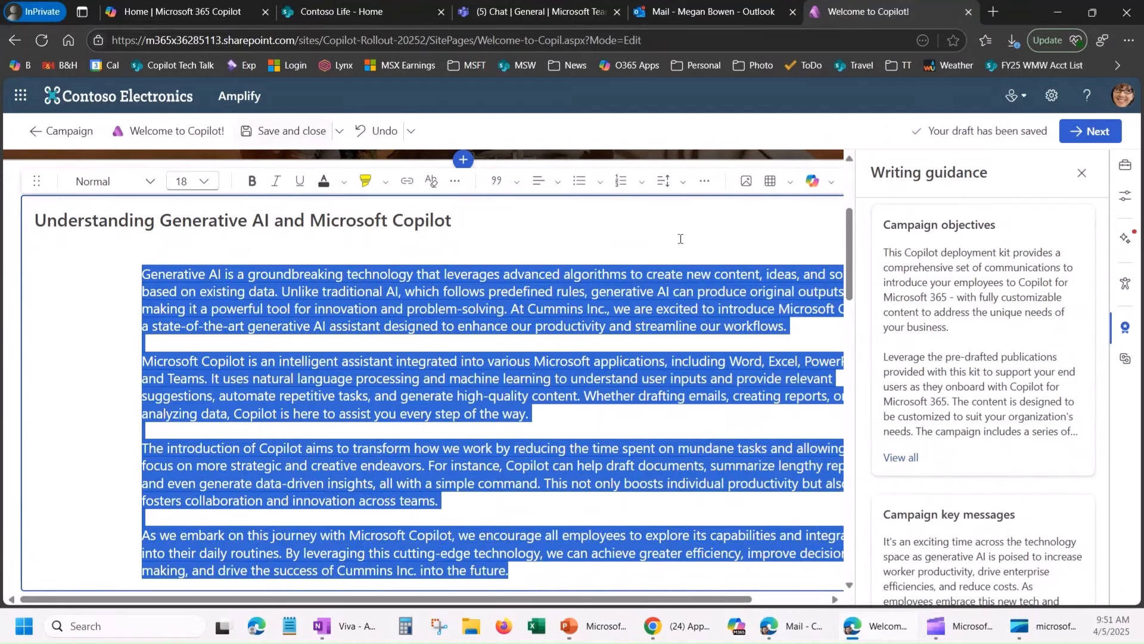
left_click(704, 180)
left_click(718, 234)
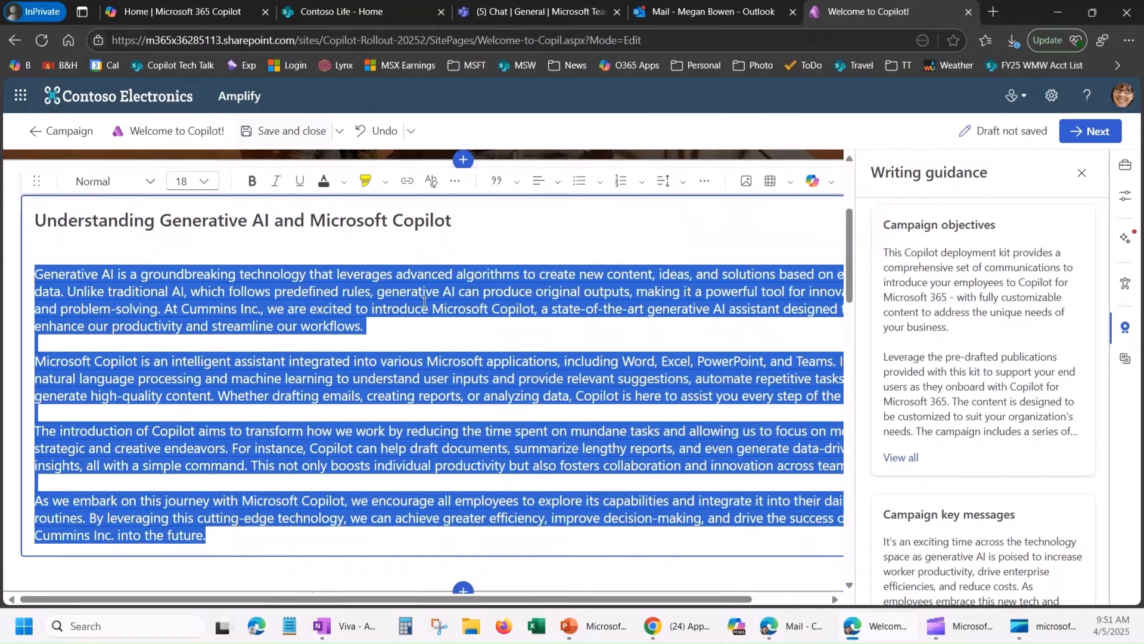
left_click(382, 317)
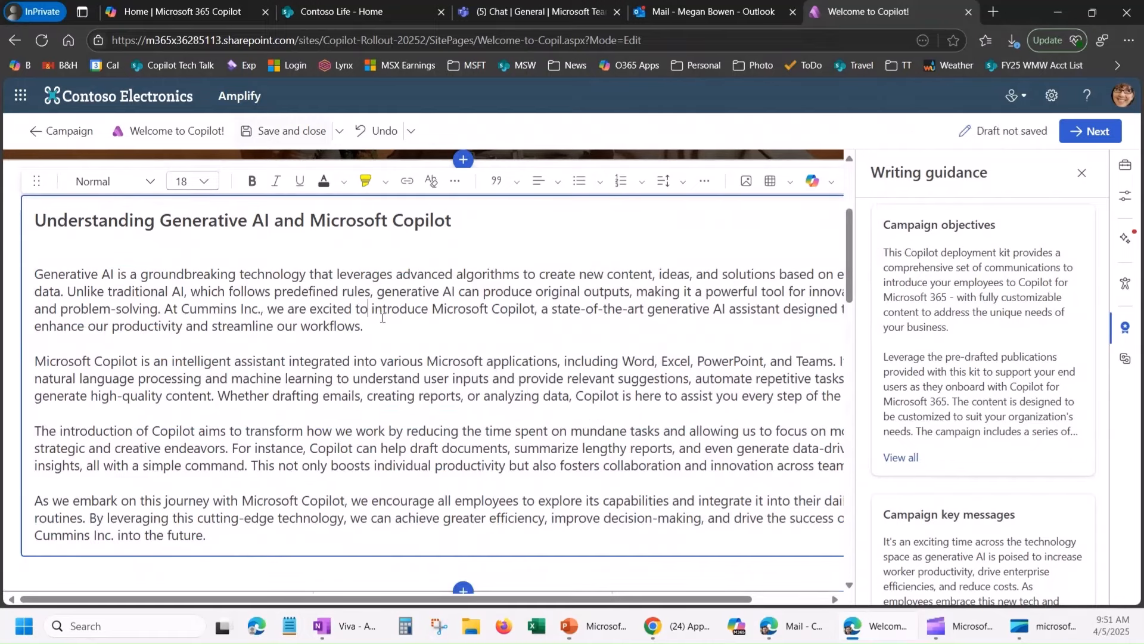
Change the layout of the three-image section to One-third right.
scroll(579, 400, "down", 1)
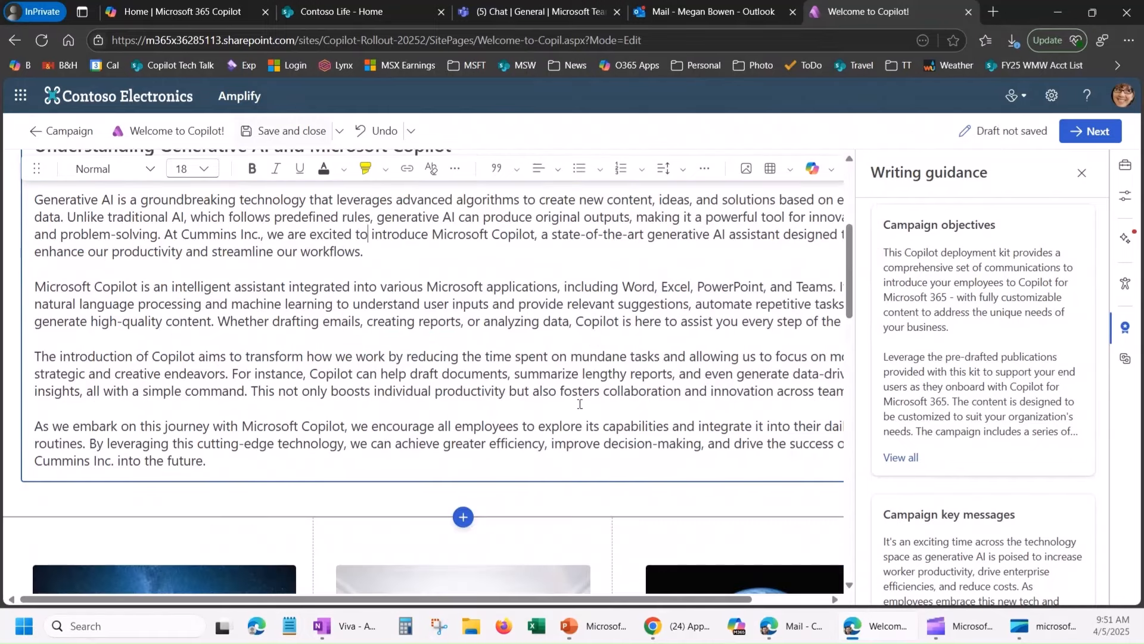
scroll(579, 404, "down", 4)
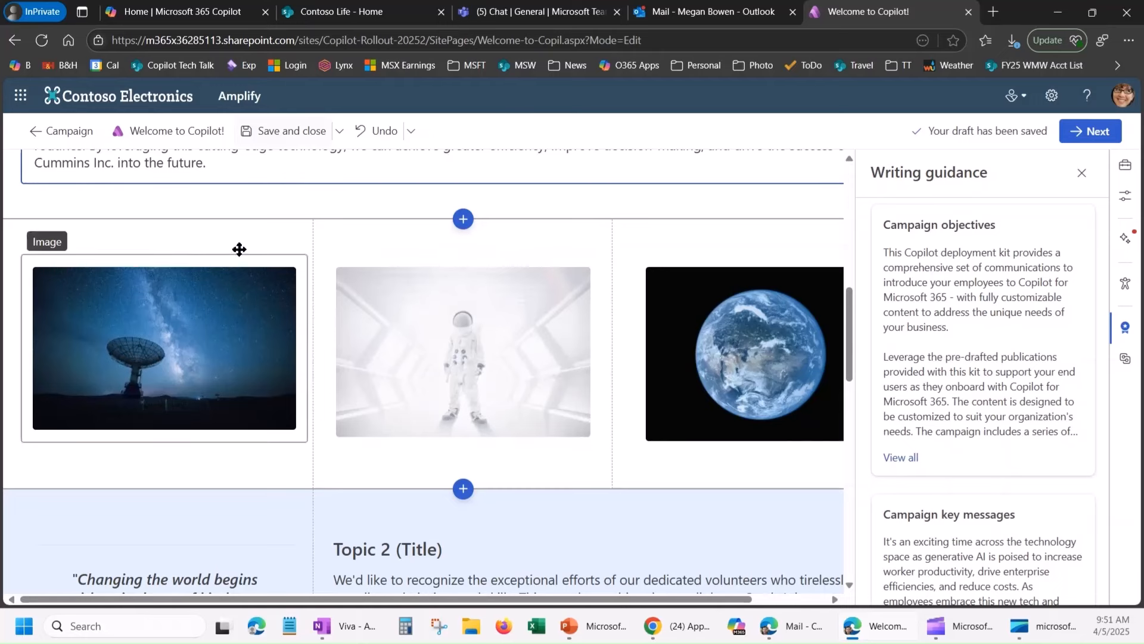
left_click(163, 242)
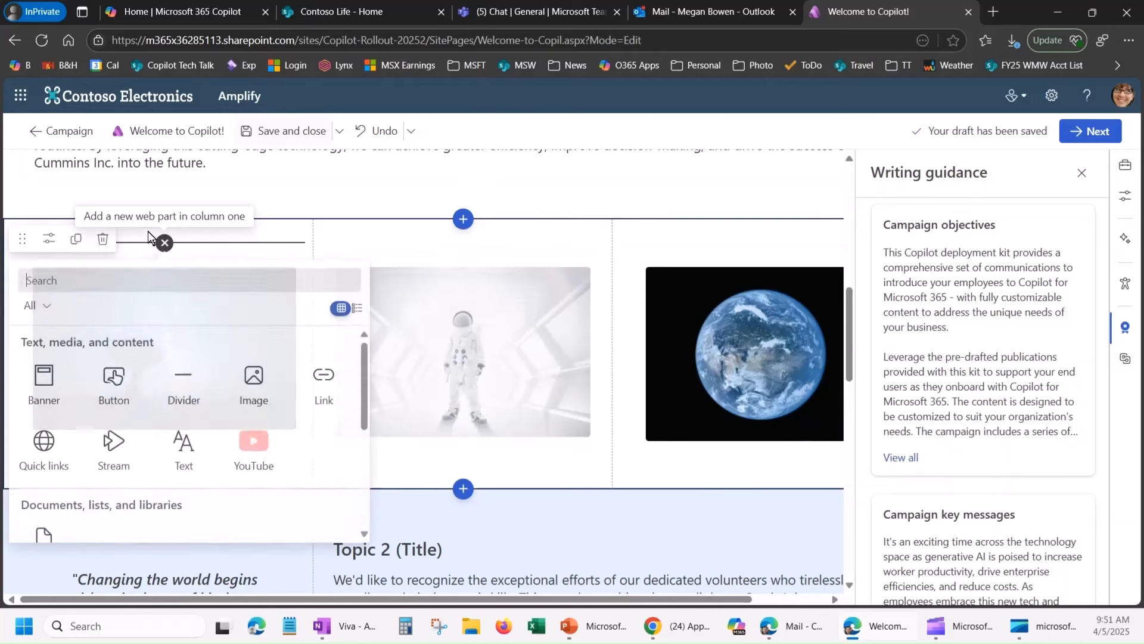
left_click(48, 240)
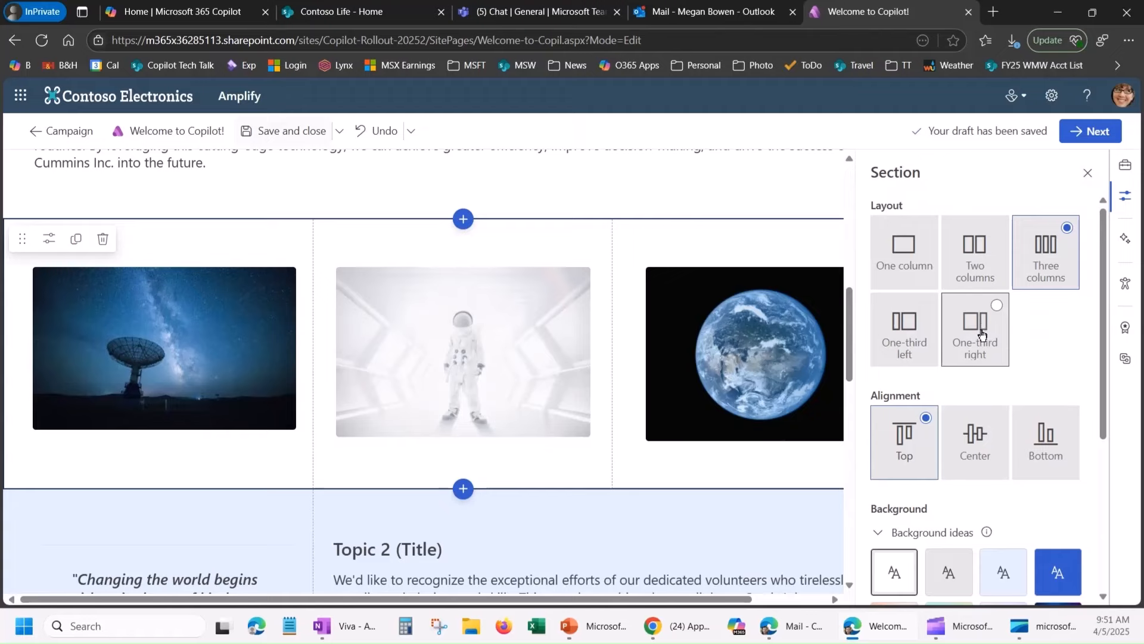
left_click(974, 346)
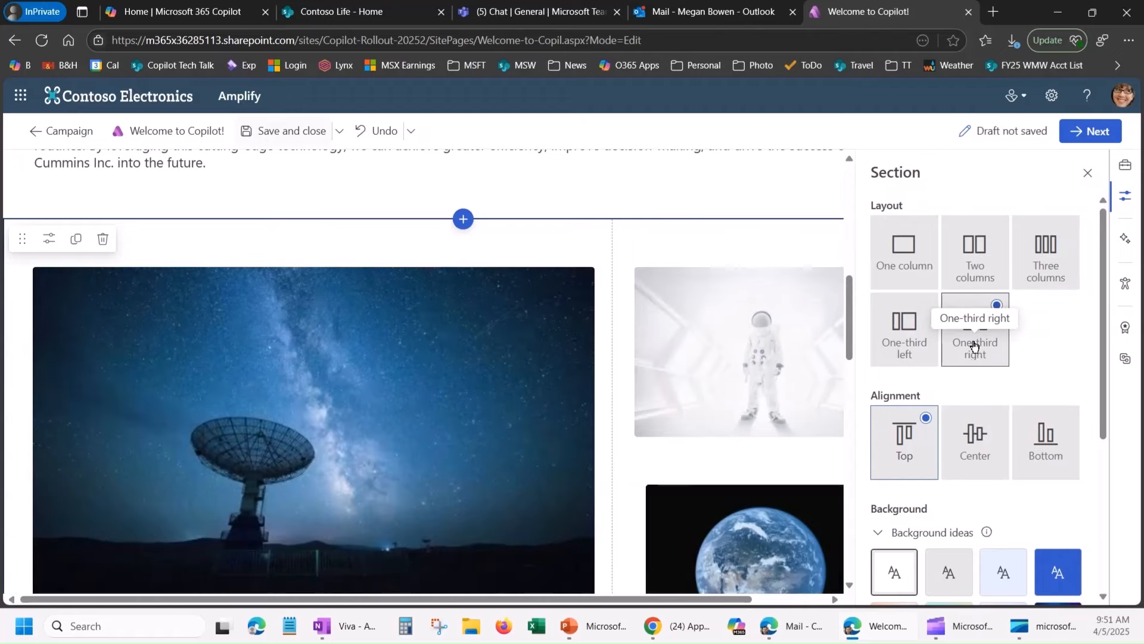
Delete the satellite dish image from the section's wide column.
left_click_drag(847, 324, 846, 342)
left_click(510, 280)
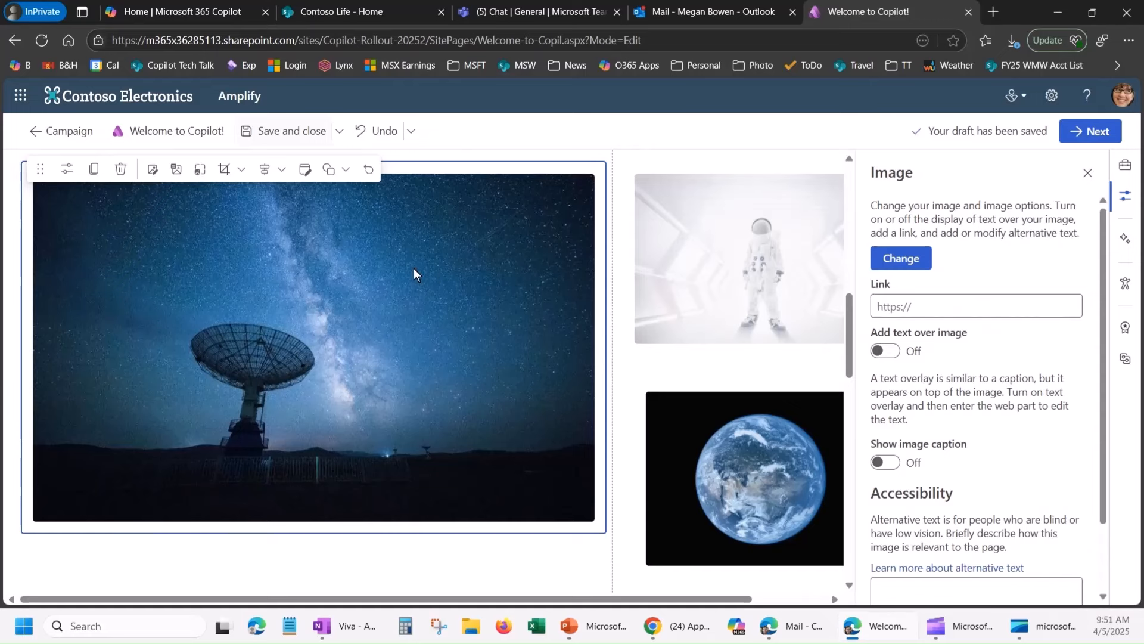
left_click(120, 169)
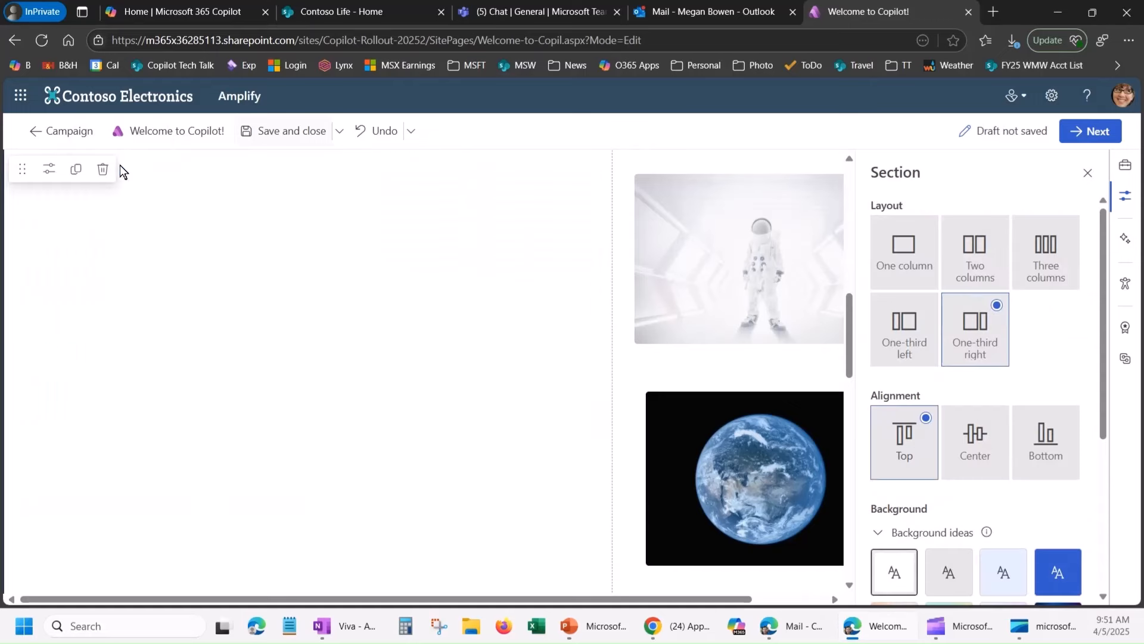
scroll(418, 201, "up", 1)
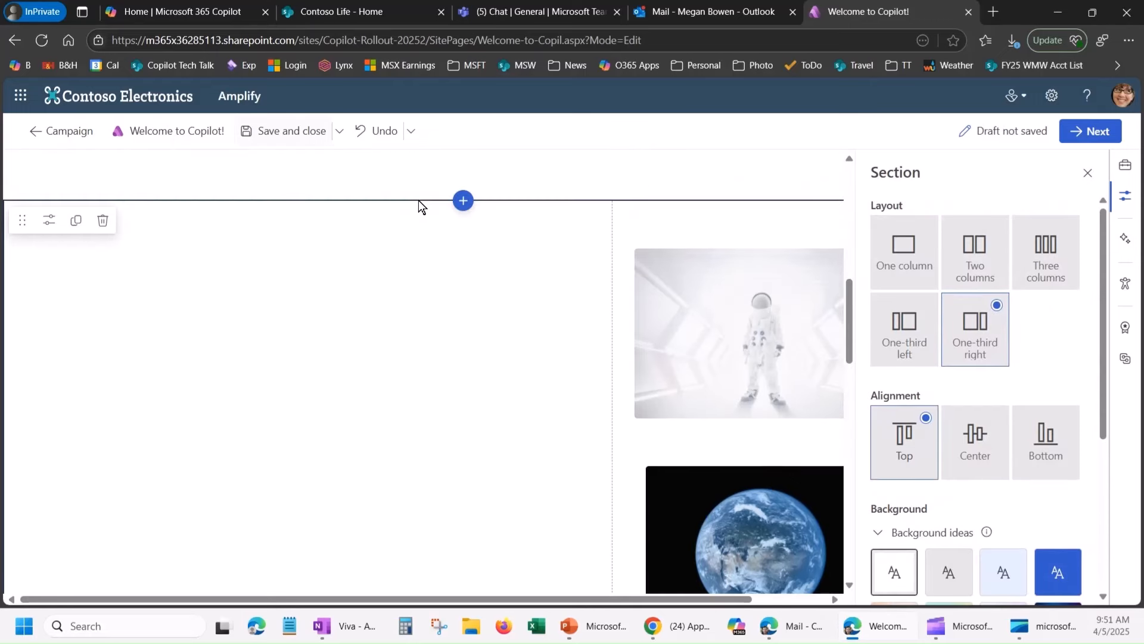
left_click(313, 225)
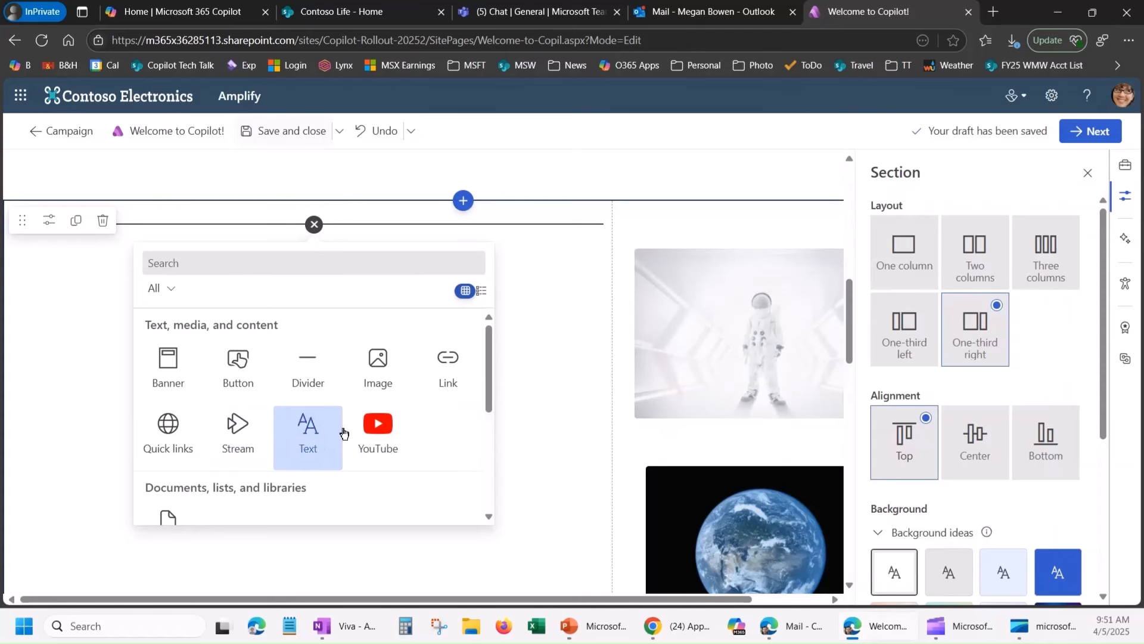
left_click(387, 434)
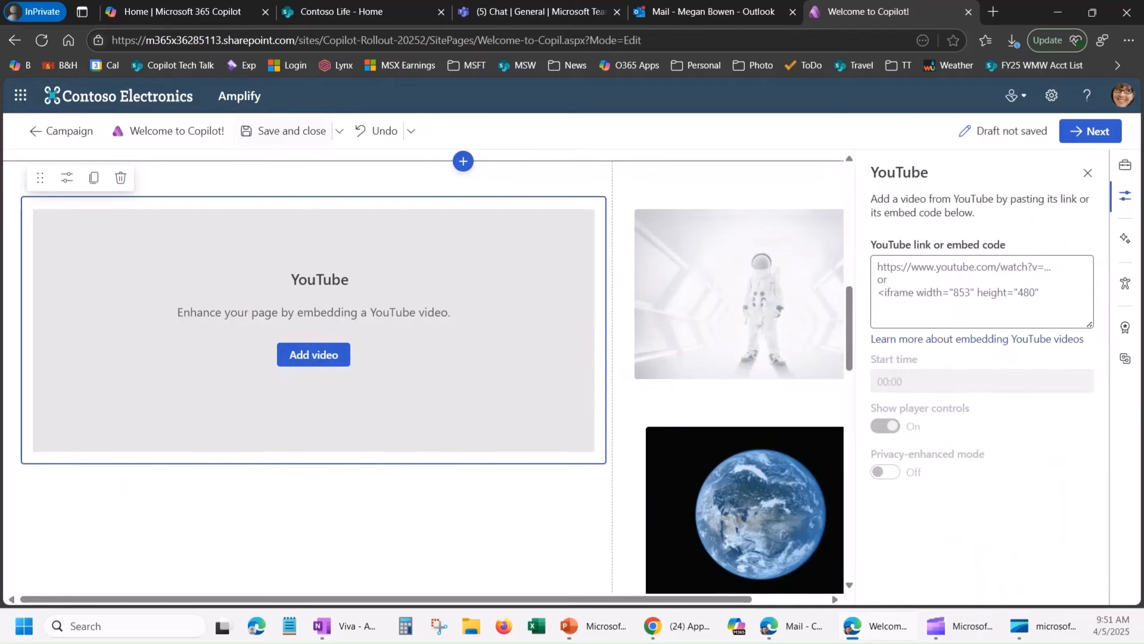
key("alt+Tab")
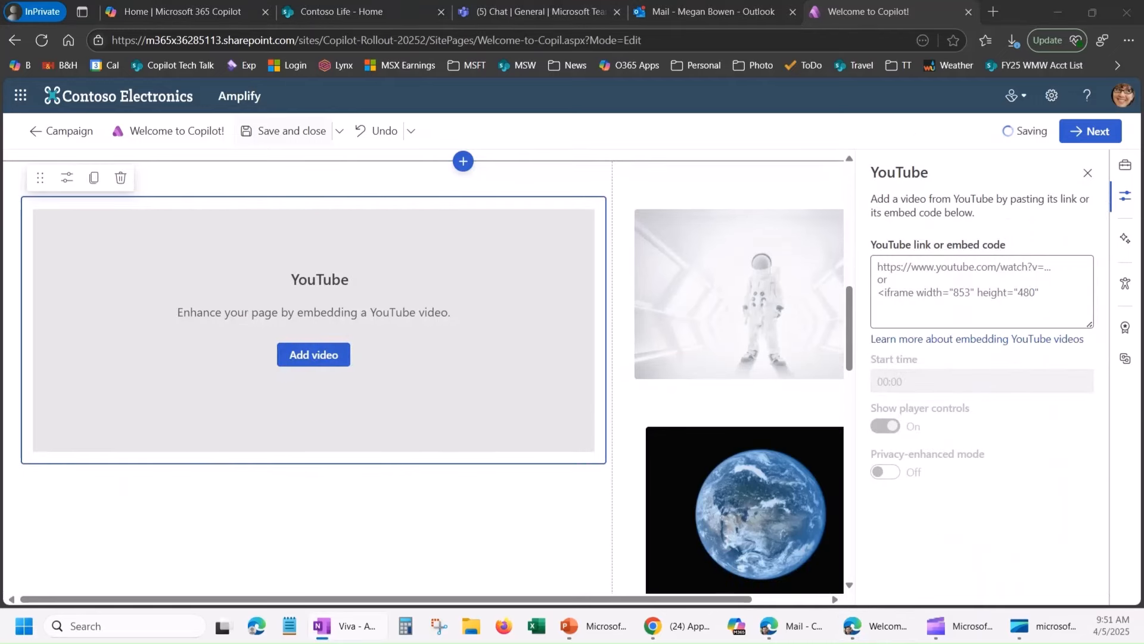
left_click(319, 353)
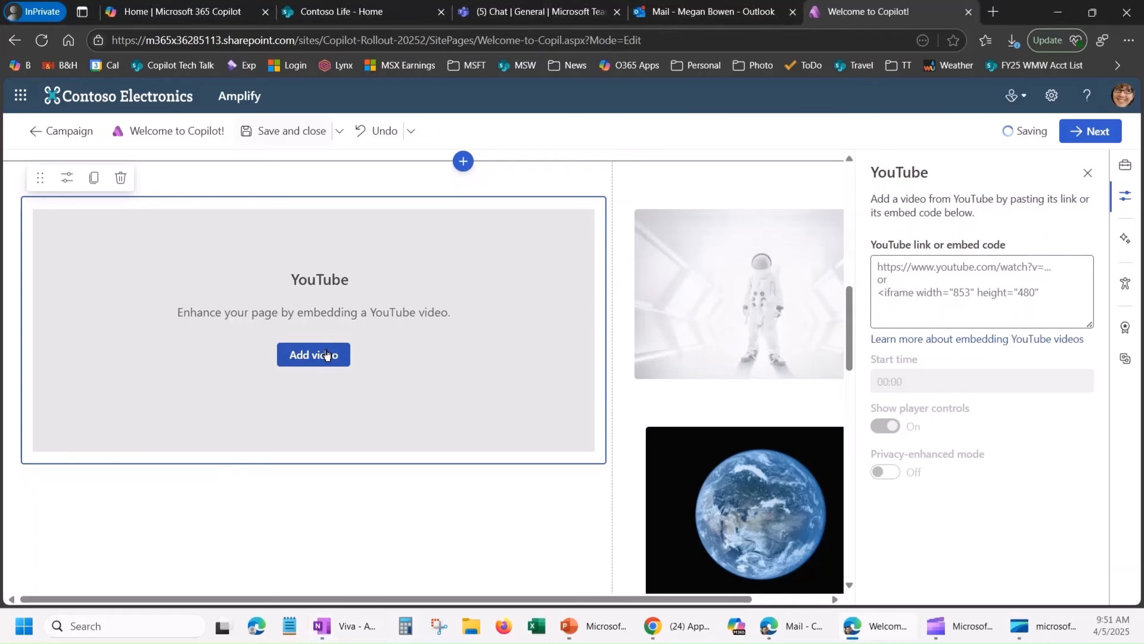
left_click(925, 285)
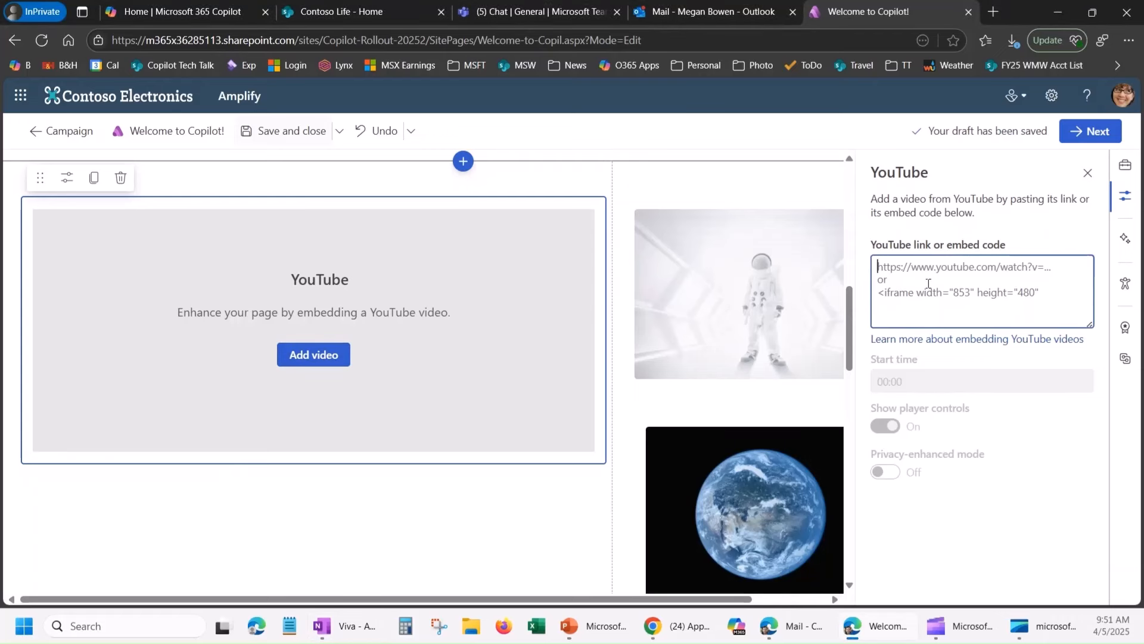
type("https://youtu.be/Z7wDuS8H6bo")
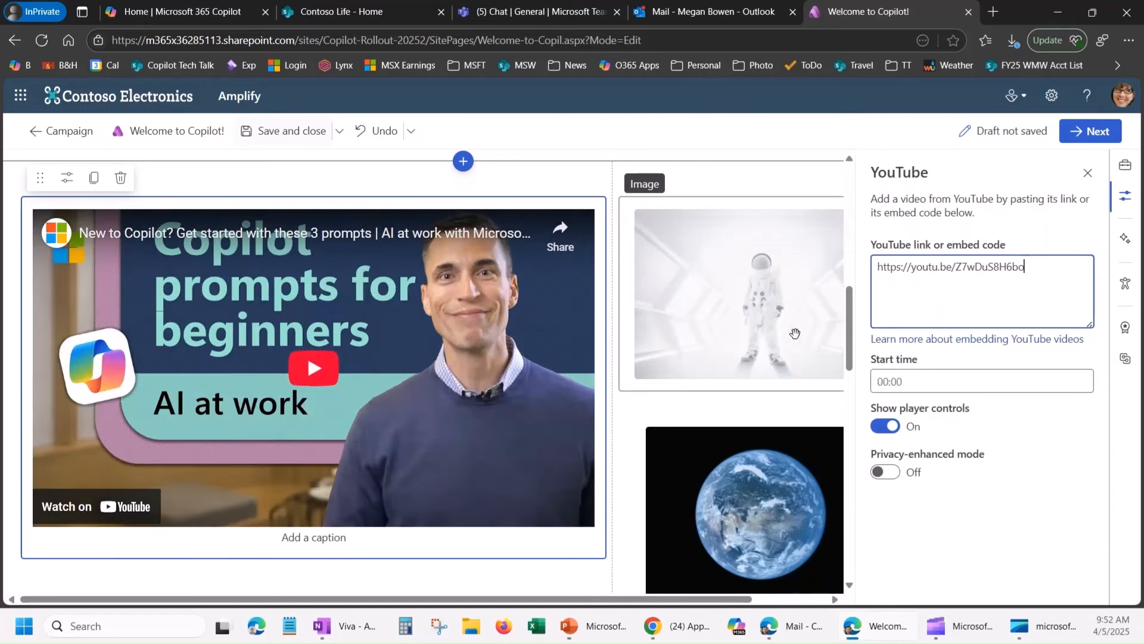
Auto rewrite the Topic 2 paragraph with Copilot and replace the original with the second draft.
left_click_drag(852, 308, 831, 381)
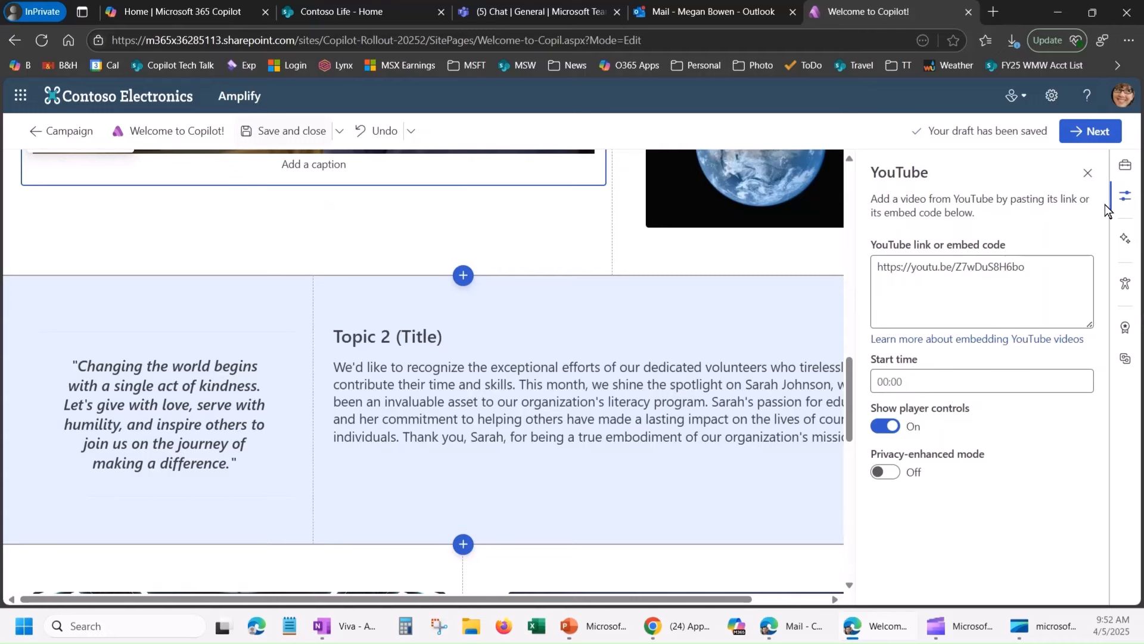
left_click(584, 375)
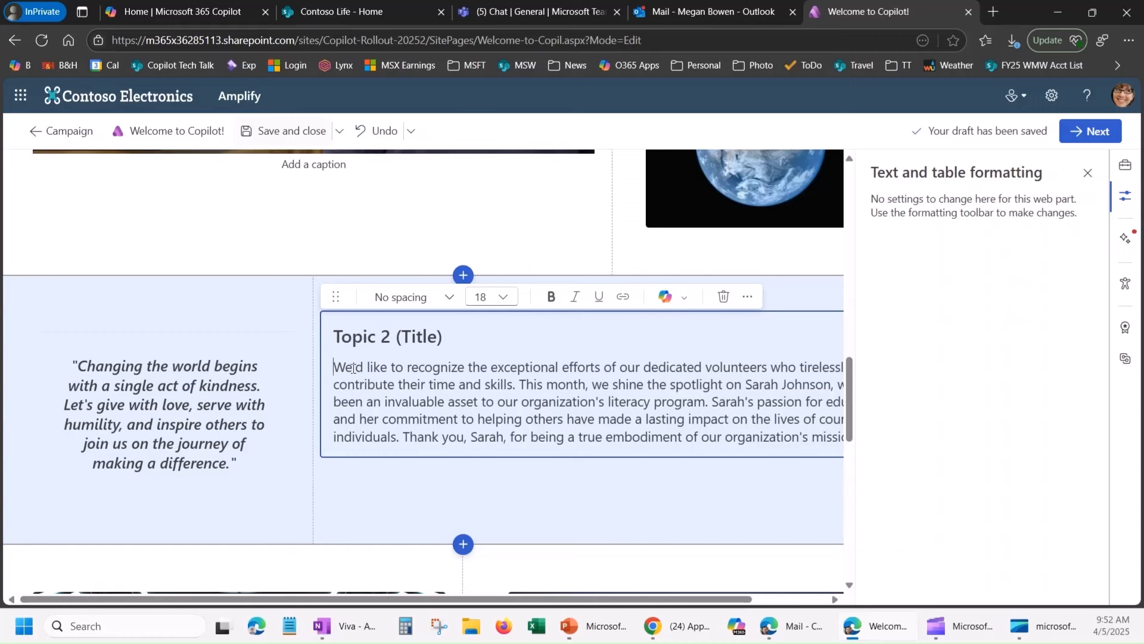
left_click_drag(354, 368, 649, 435)
left_click_drag(778, 445, 845, 442)
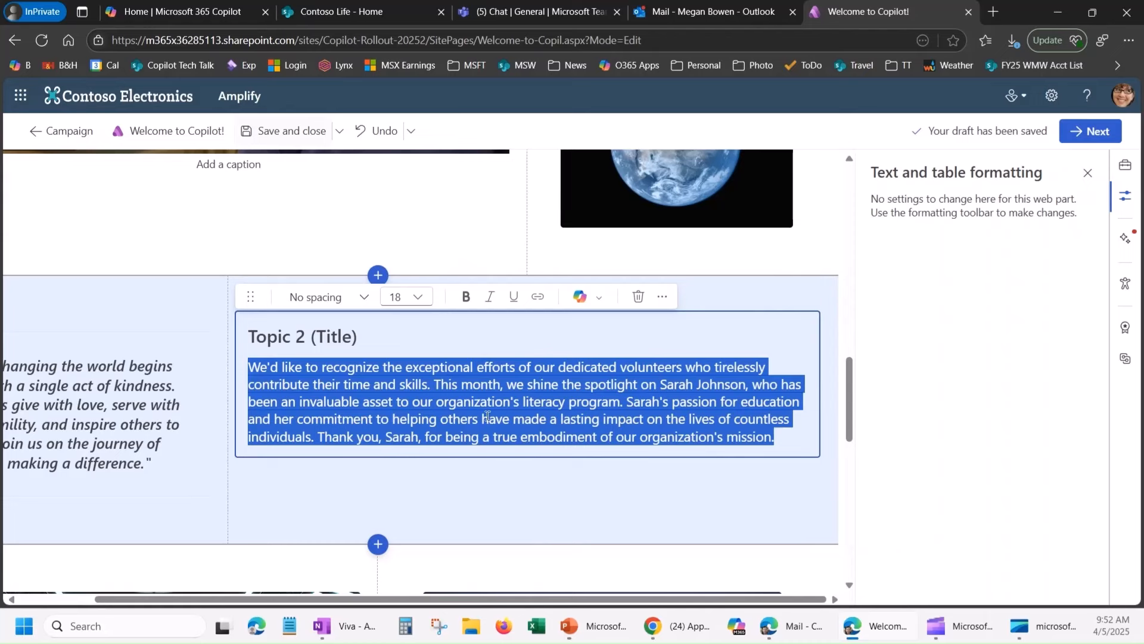
left_click(599, 298)
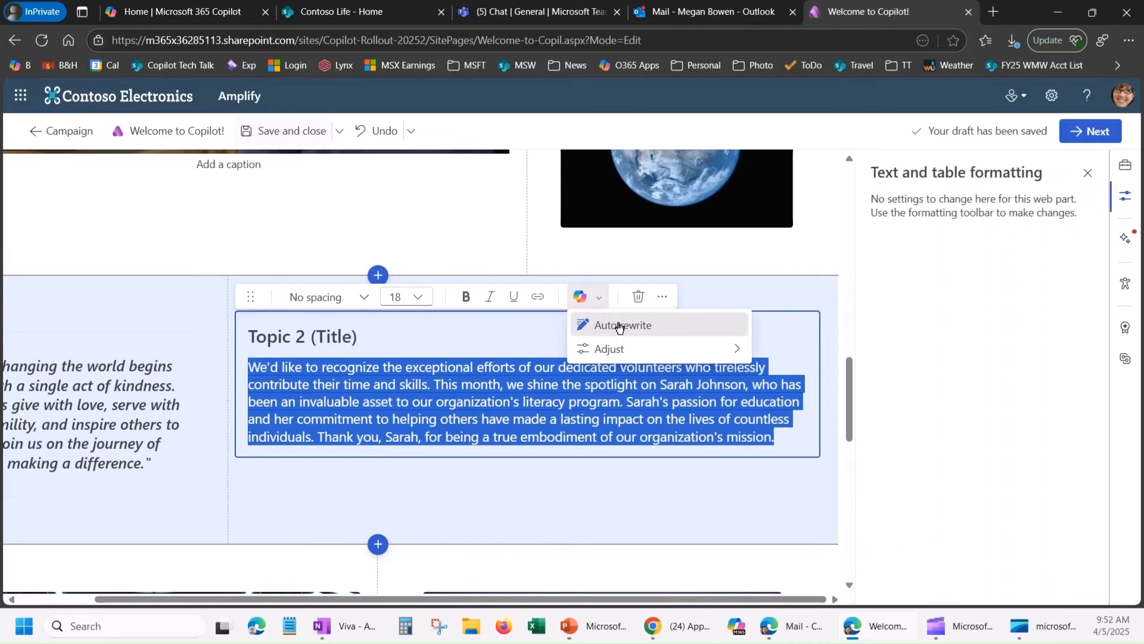
left_click(619, 326)
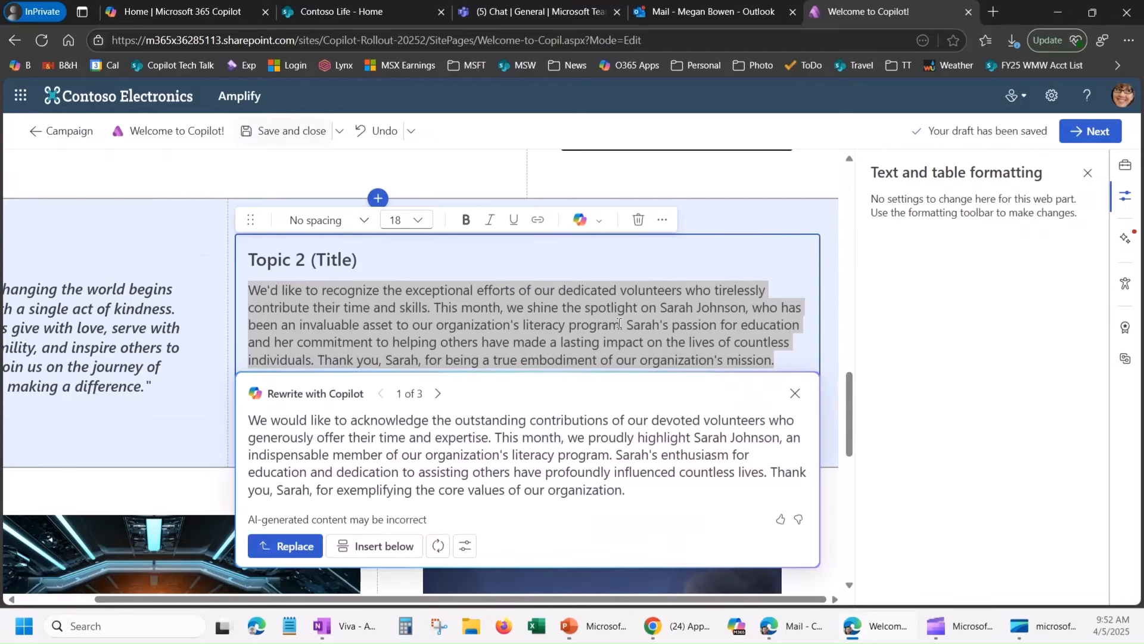
left_click(436, 394)
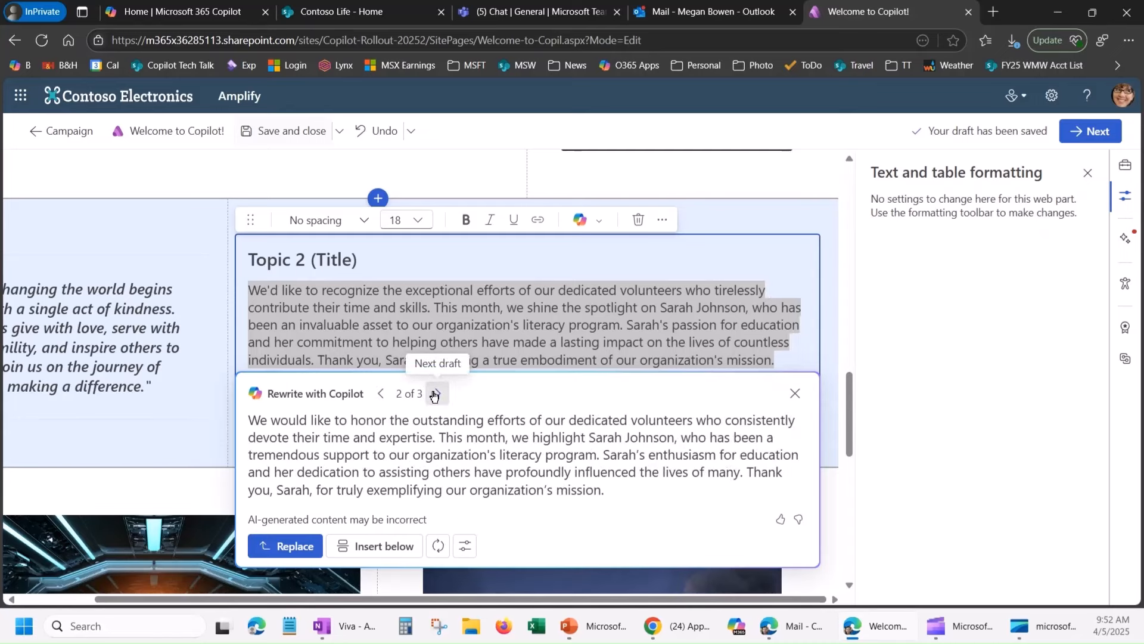
left_click(463, 547)
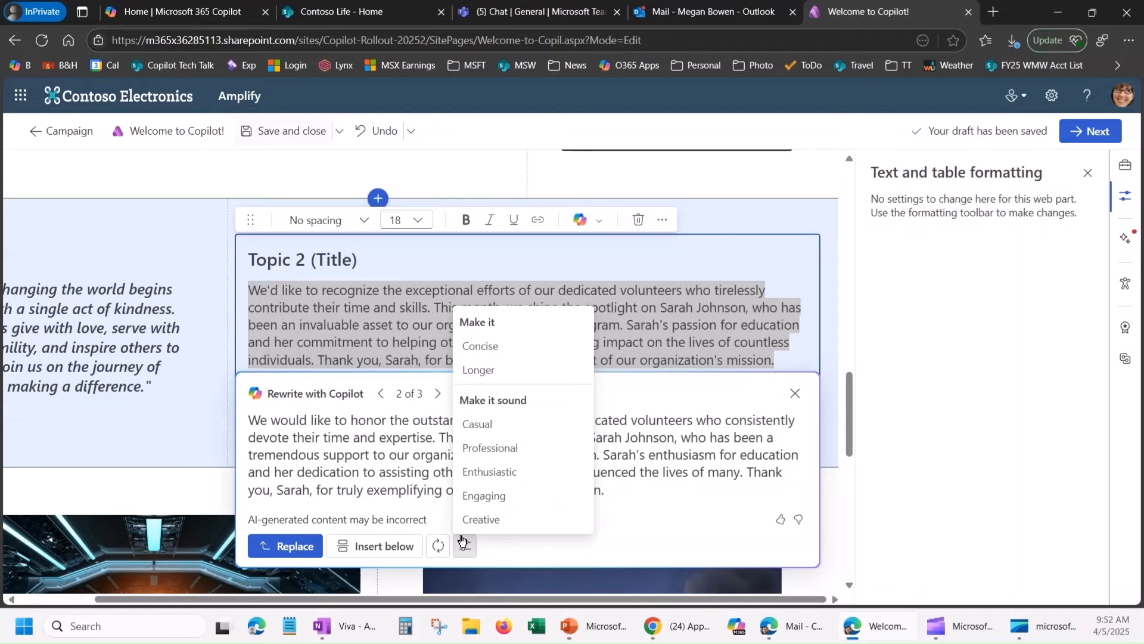
left_click(285, 546)
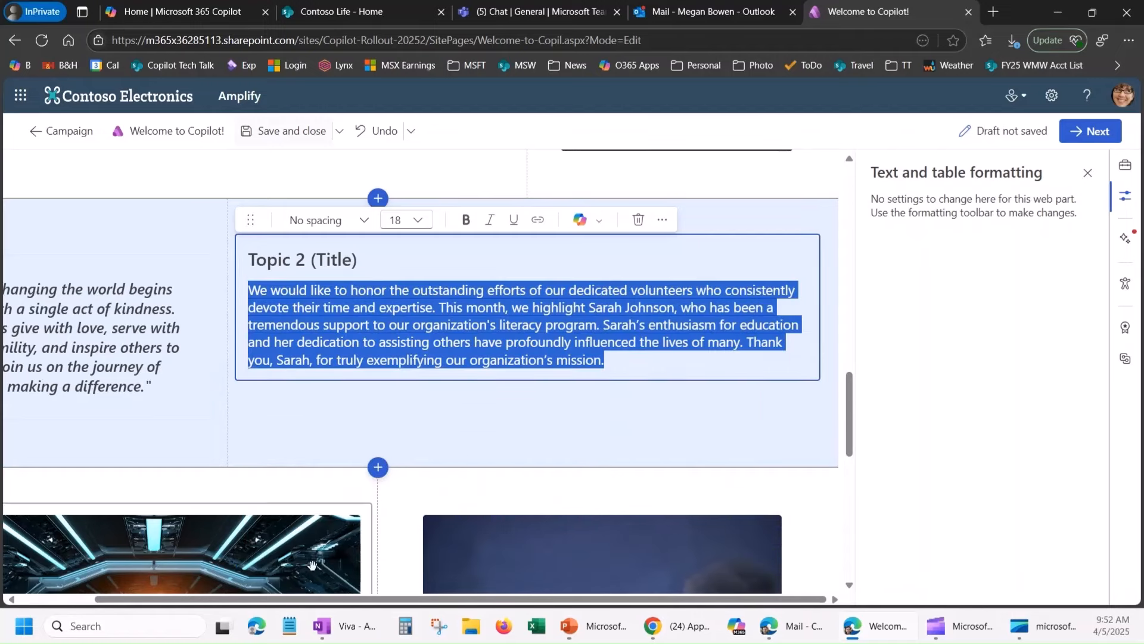
Apply the white design idea with two stacked circular photos to the Topic 2 section.
left_click_drag(242, 599, 180, 609)
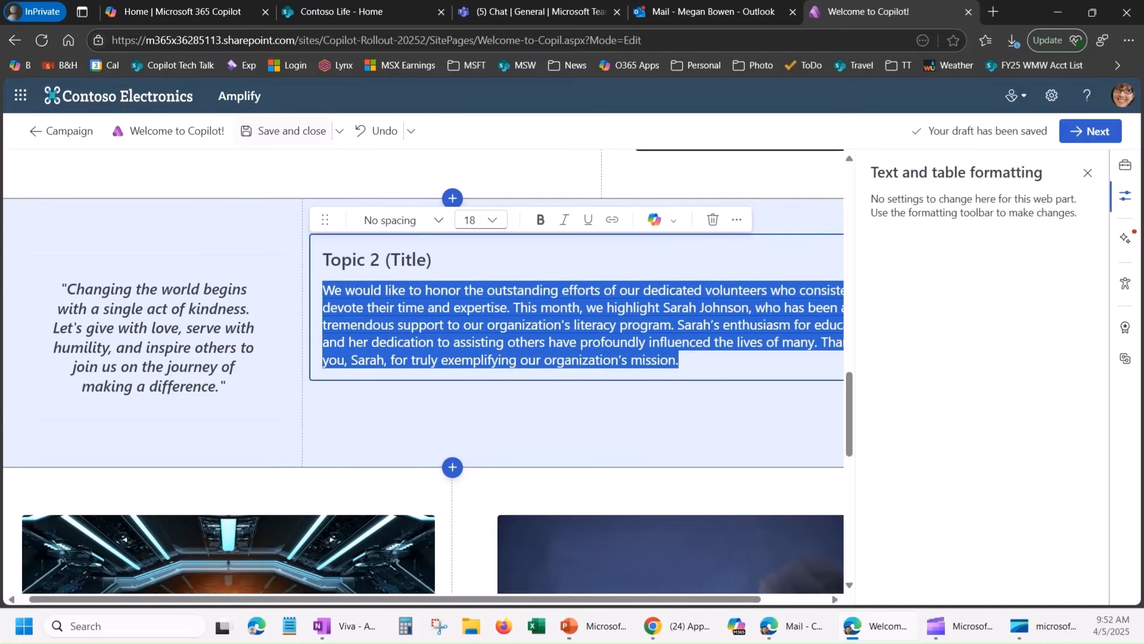
scroll(529, 374, "down", 5)
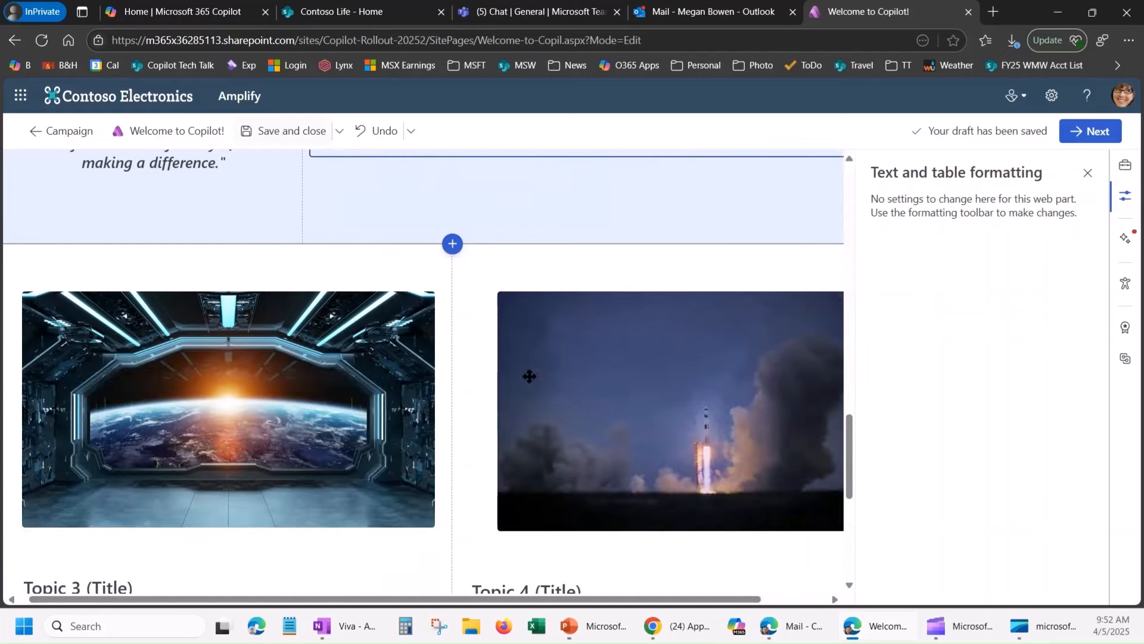
scroll(528, 374, "down", 1)
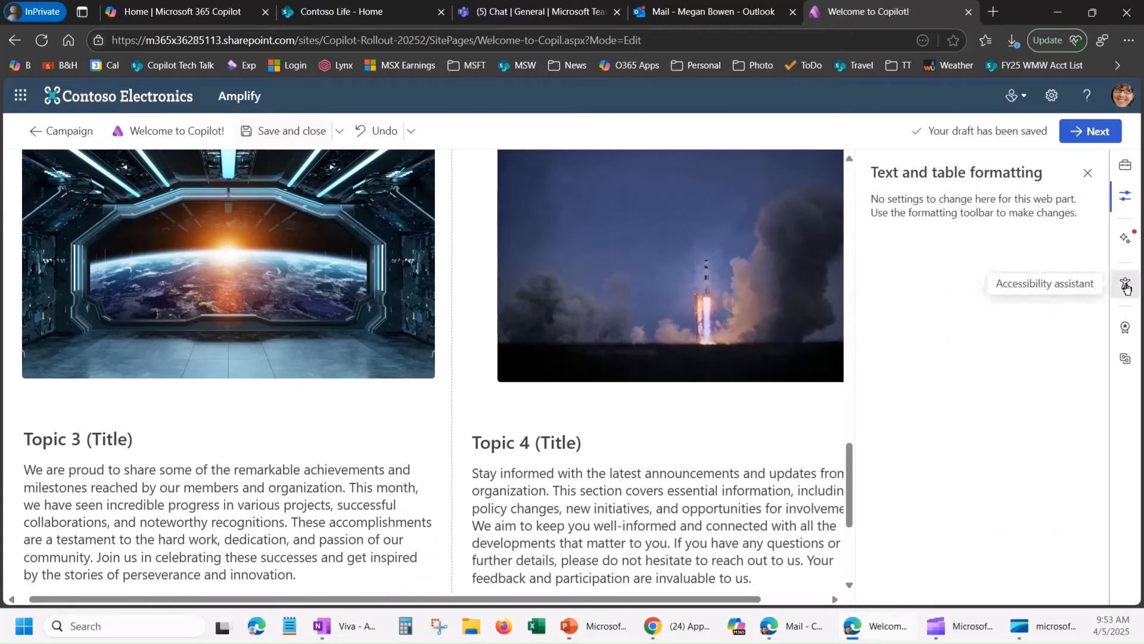
left_click(1126, 240)
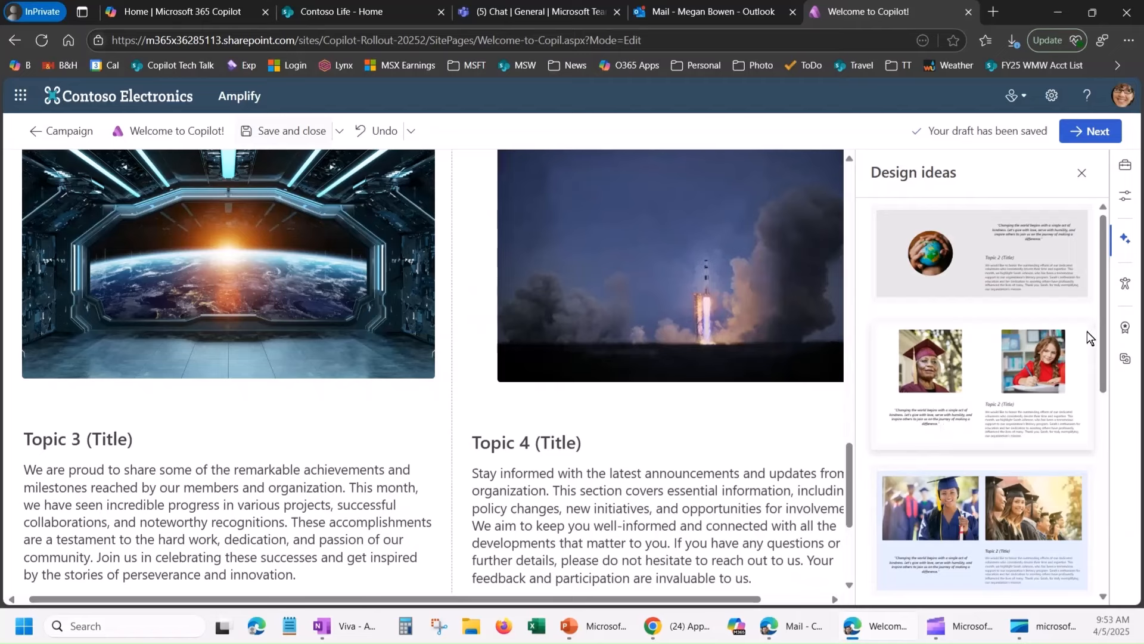
left_click_drag(1105, 289, 1086, 335)
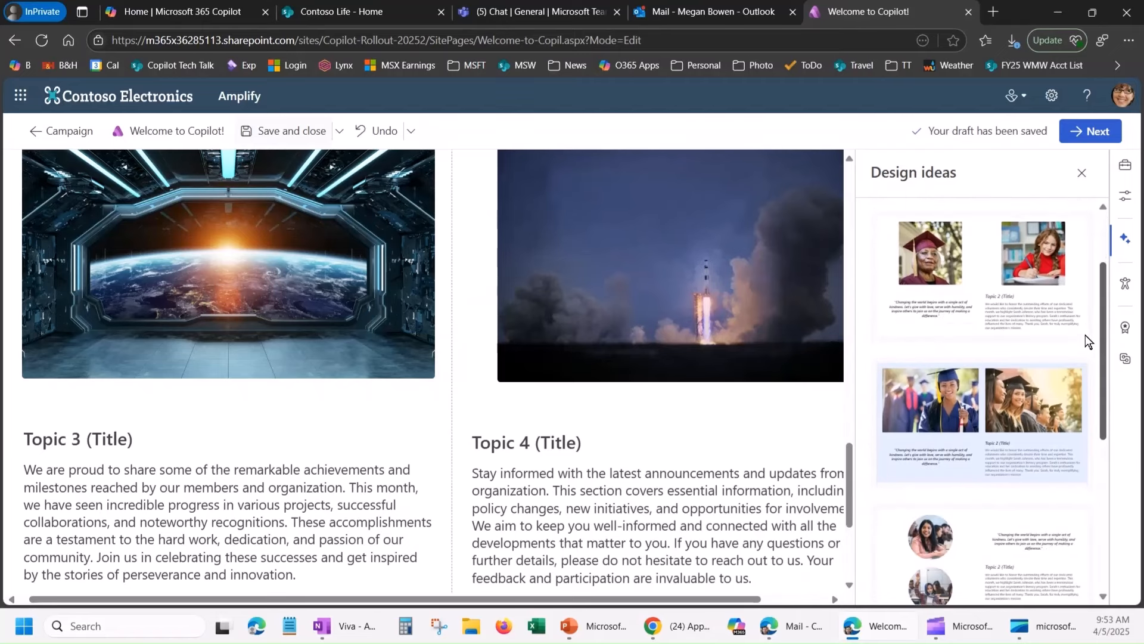
scroll(1085, 334, "down", 2)
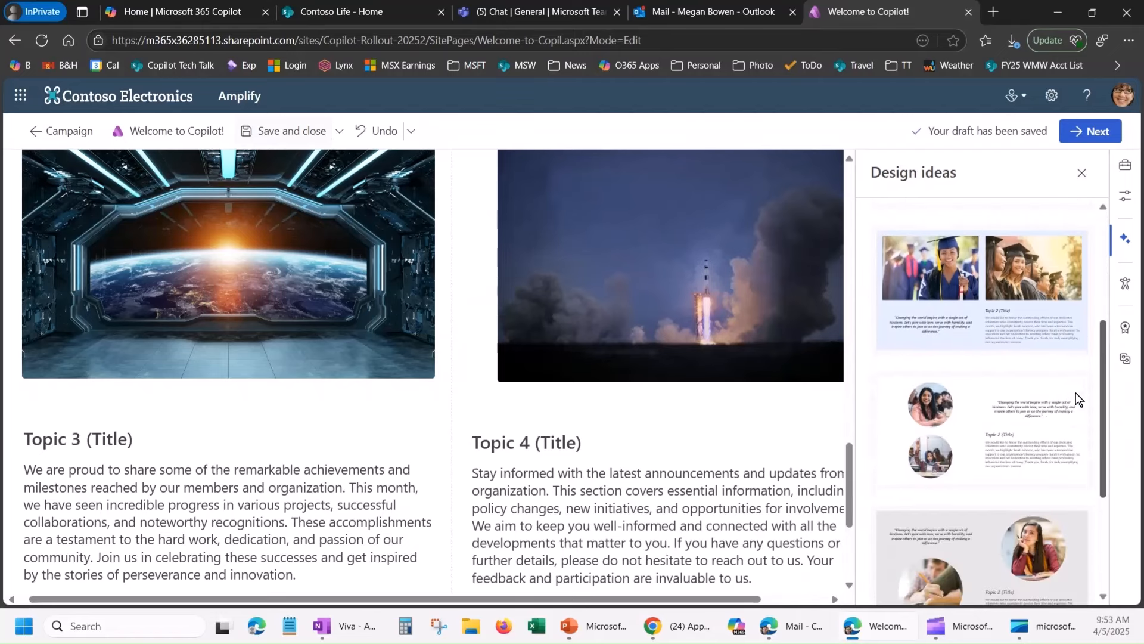
left_click(971, 388)
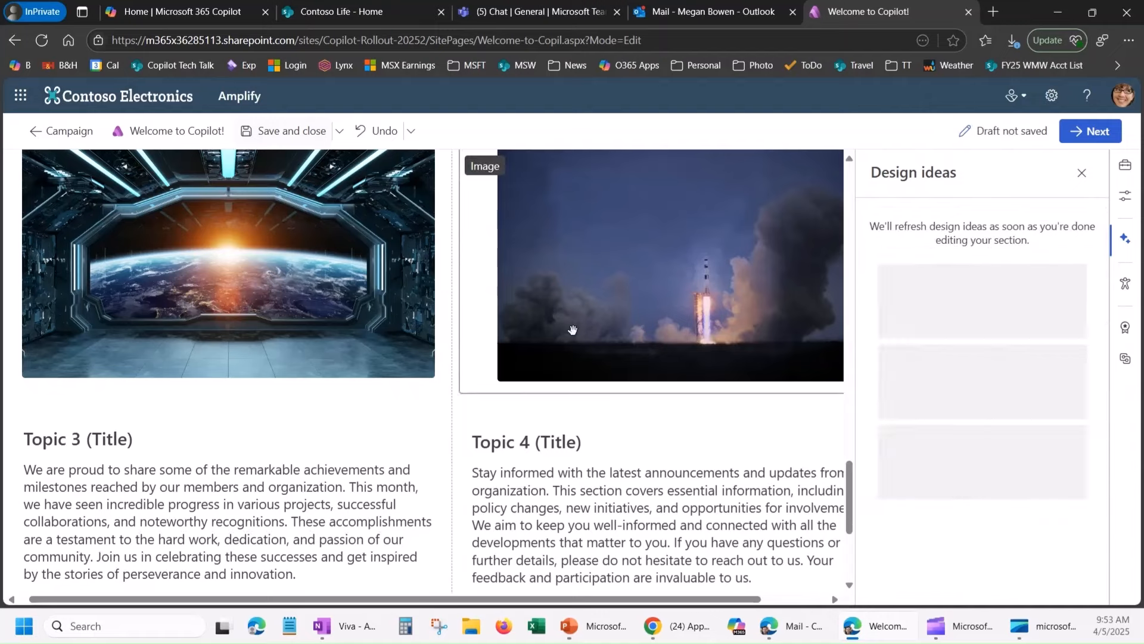
Apply the dark blue-purple design idea with circular images to the Topic 3 and Topic 4 section.
scroll(381, 232, "up", 1)
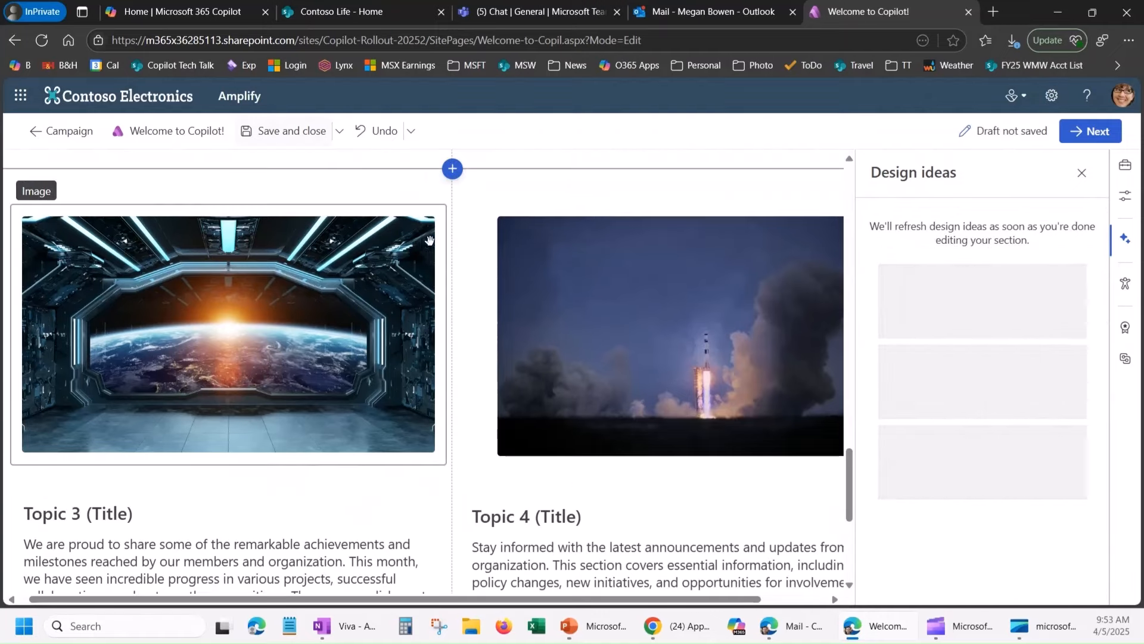
left_click(228, 192)
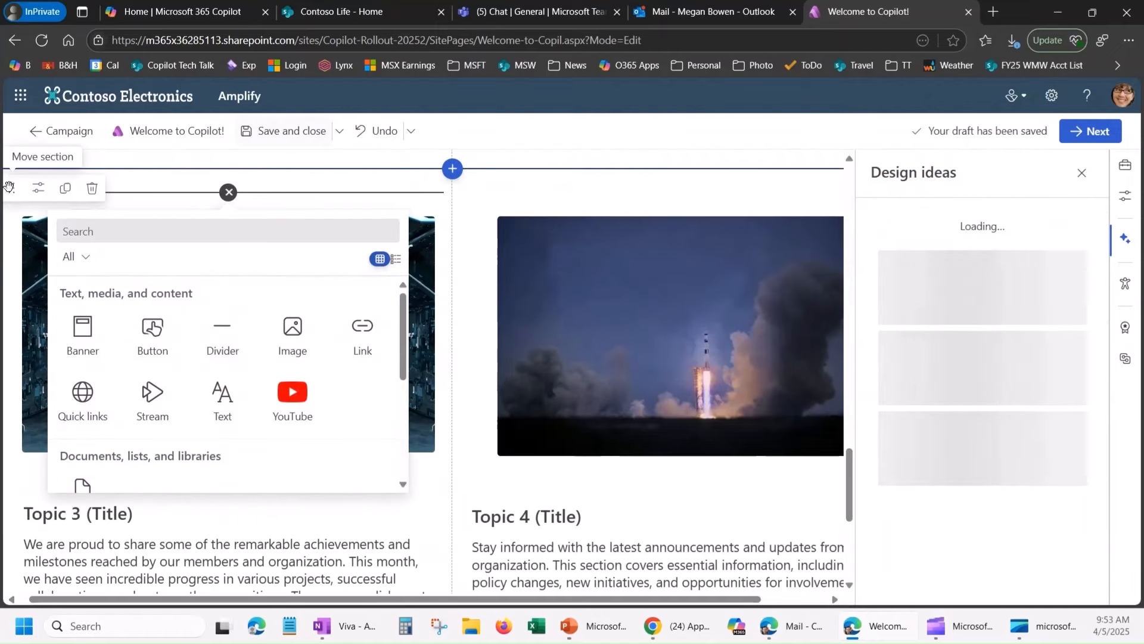
left_click(408, 505)
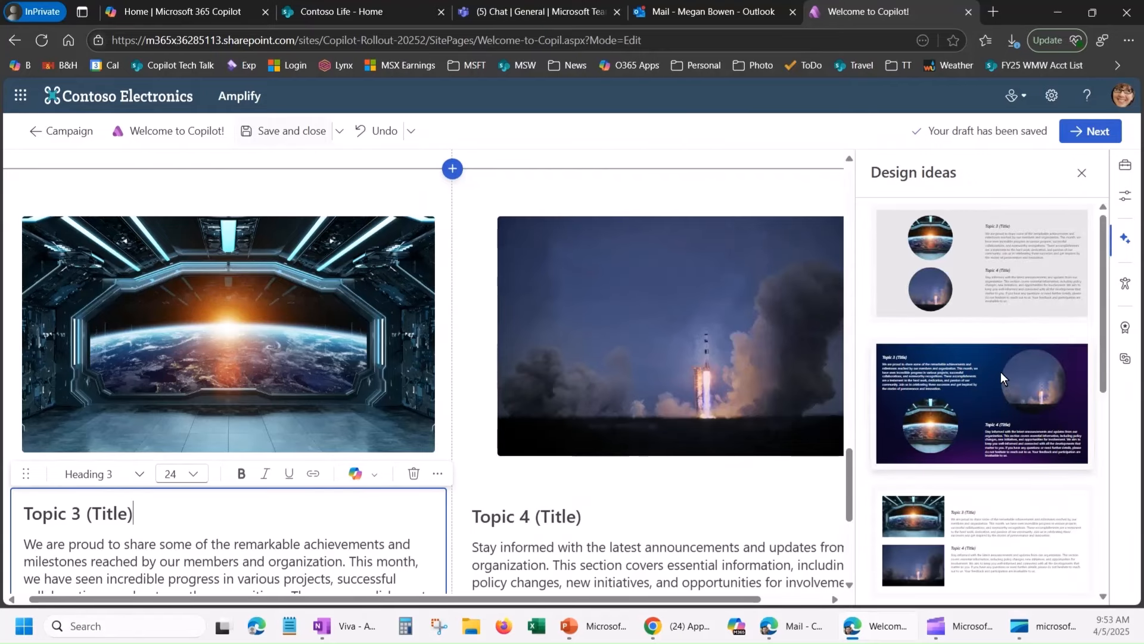
left_click(965, 372)
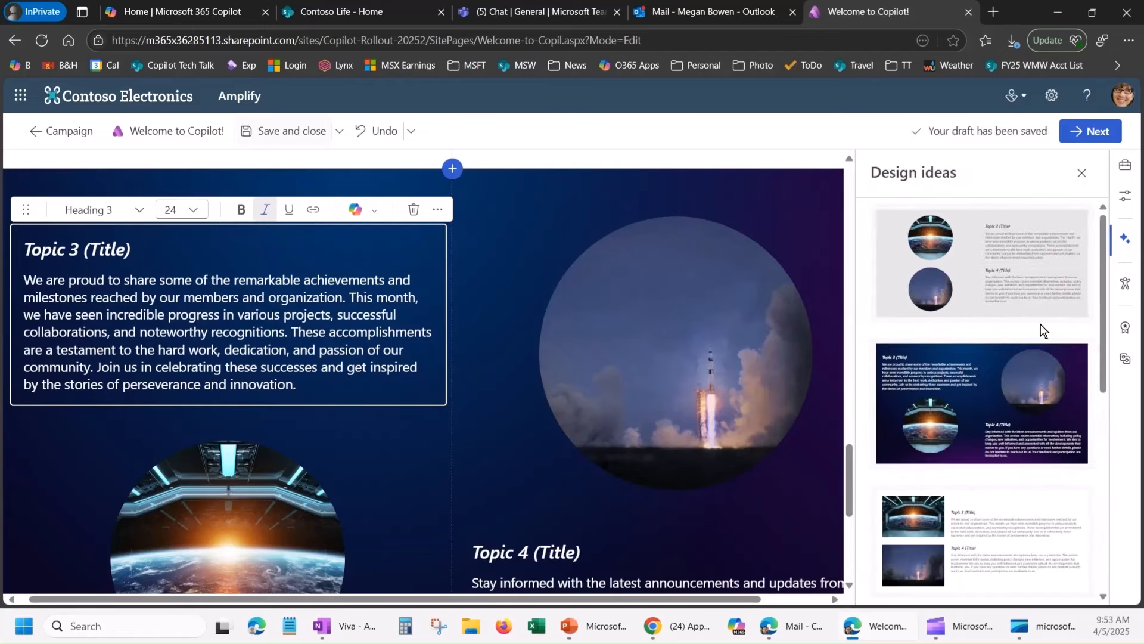
Review the draft's accessibility issues and its distribution channels for Outlook, SharePoint and Teams.
left_click(1116, 287)
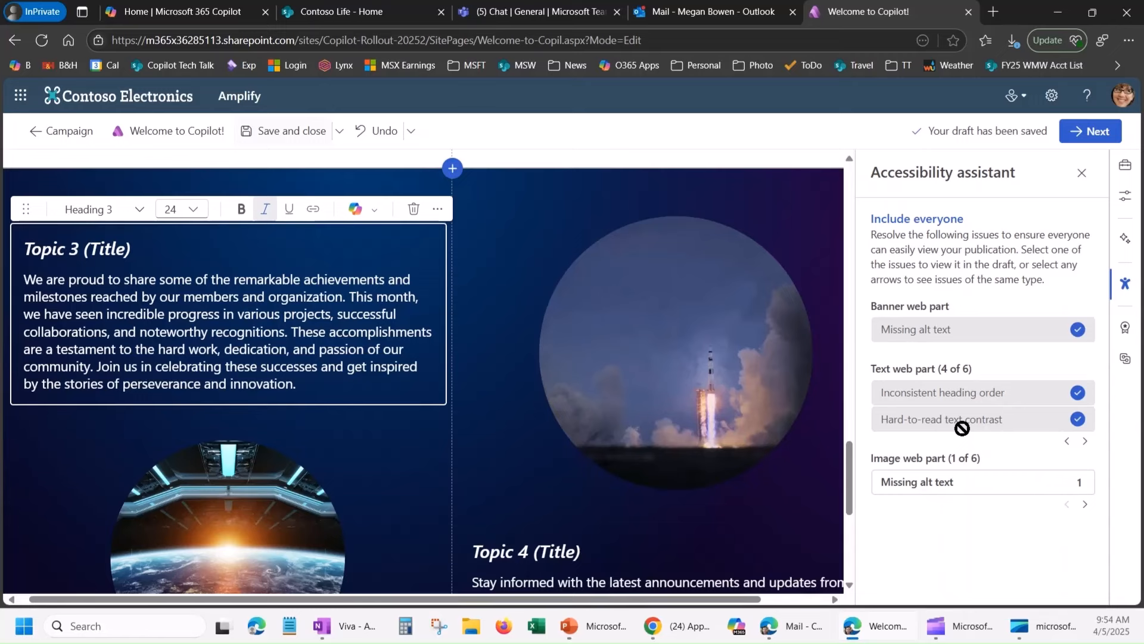
left_click(1123, 357)
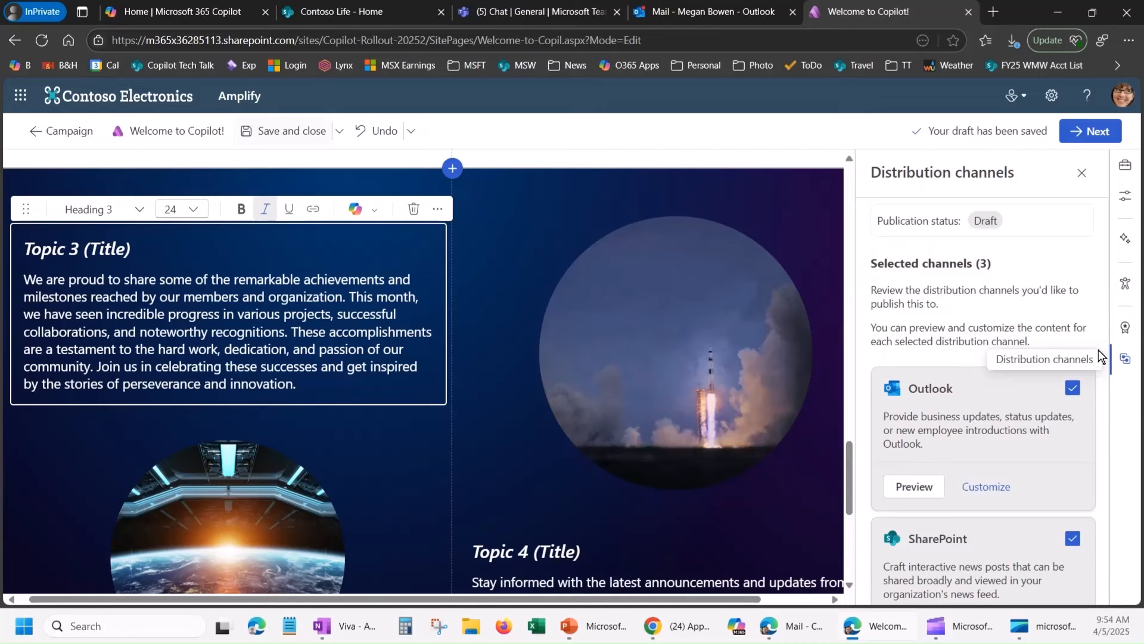
scroll(1102, 359, "down", 3)
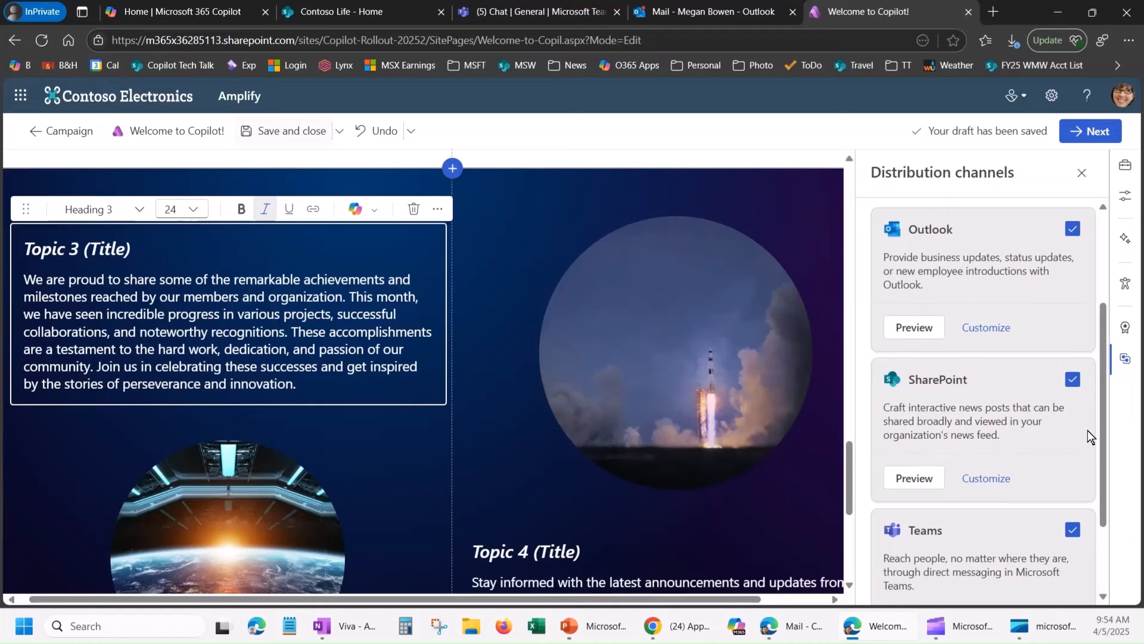
left_click_drag(1104, 431, 1108, 506)
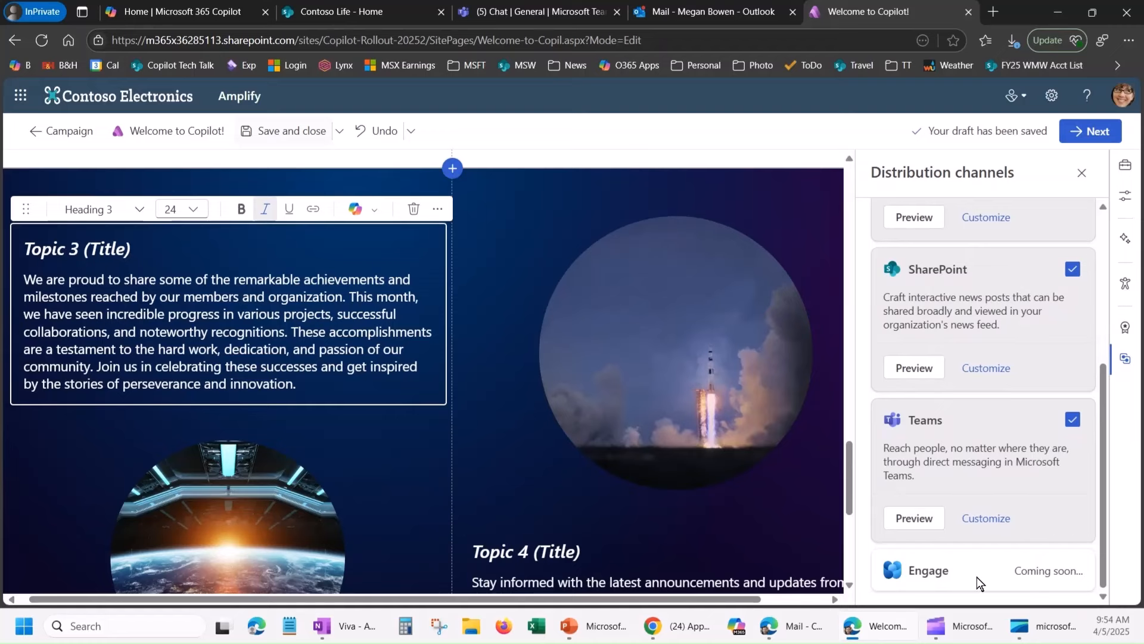
left_click_drag(1103, 513, 1120, 462)
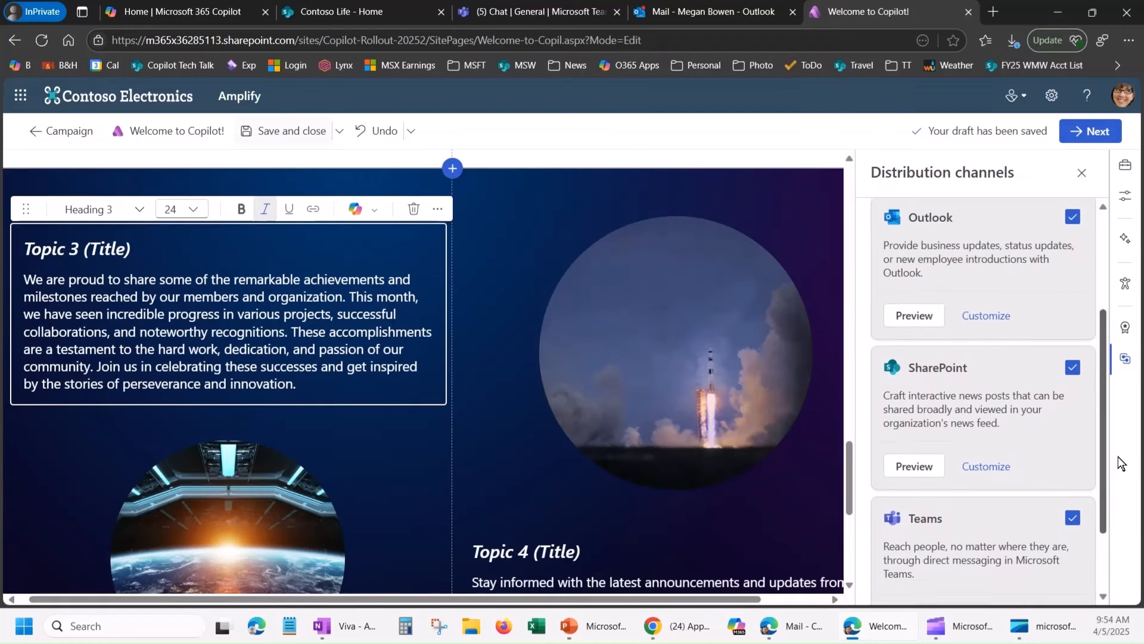
Proceed to the Outlook preview of the newsletter and dismiss the notice about Outlook formatting.
left_click(1107, 132)
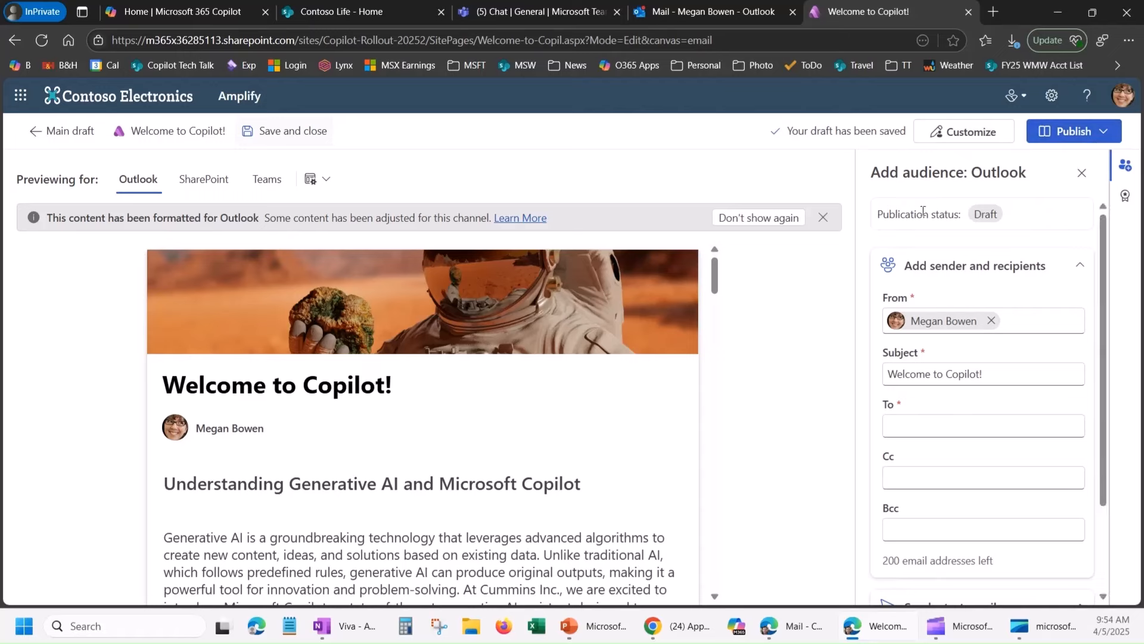
left_click(816, 220)
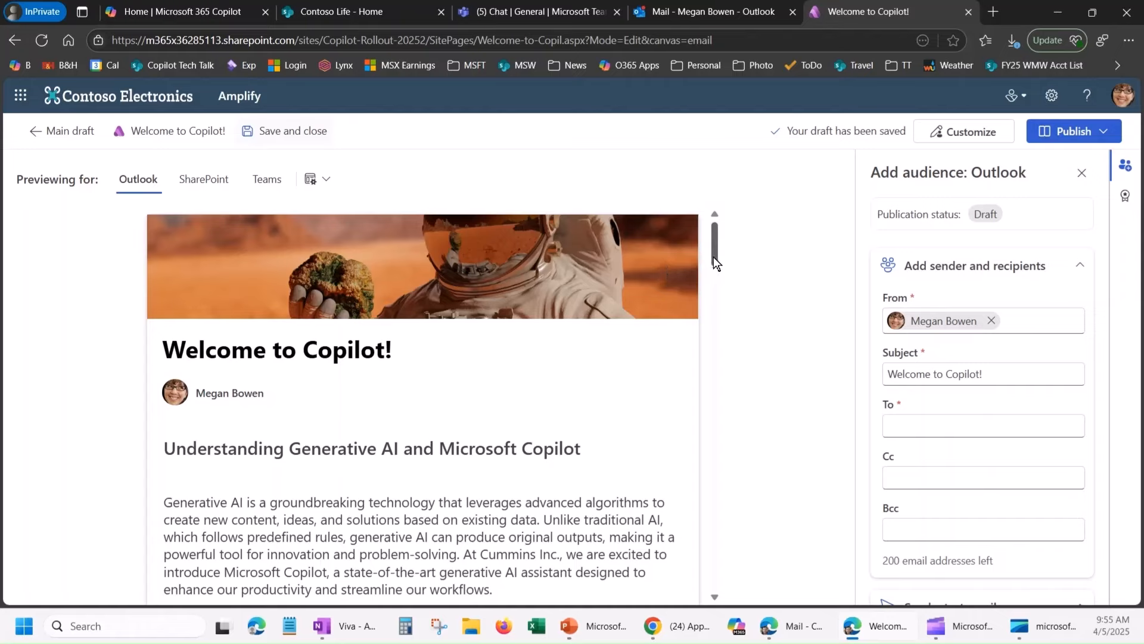
left_click_drag(714, 262, 690, 220)
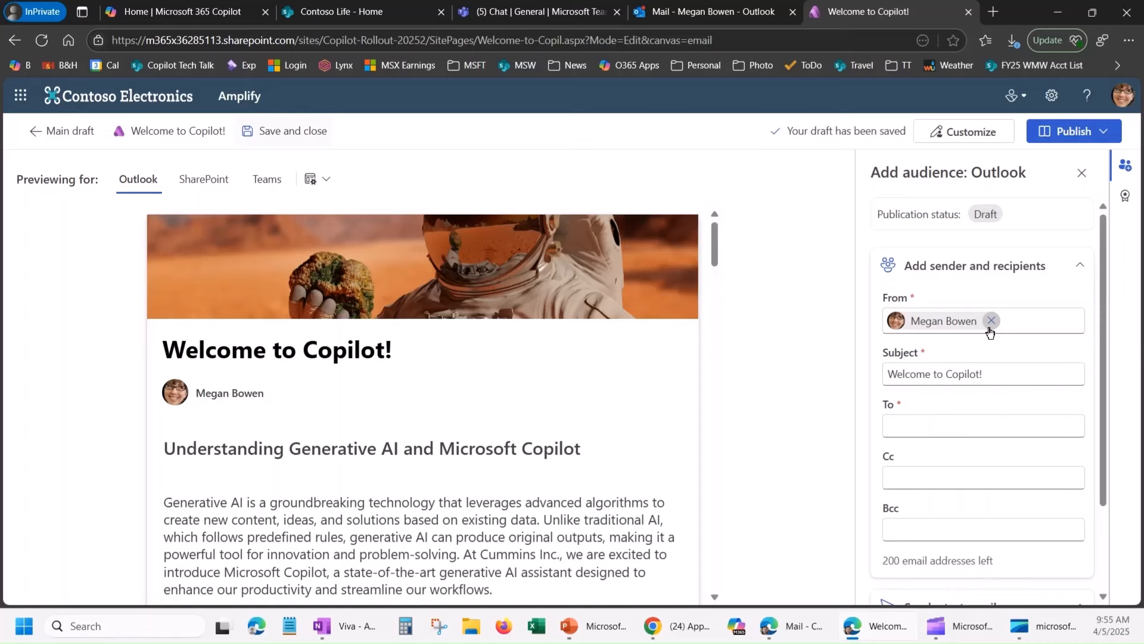
Add the first three suggested contacts as To recipients of the Outlook newsletter.
left_click(946, 428)
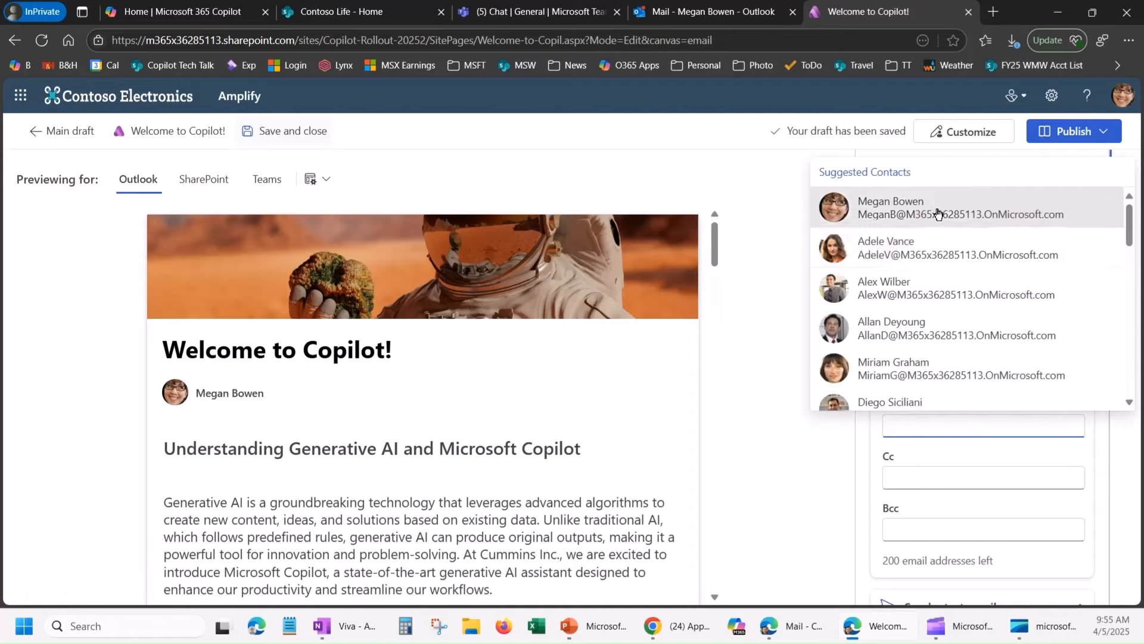
left_click(870, 216)
left_click(916, 441)
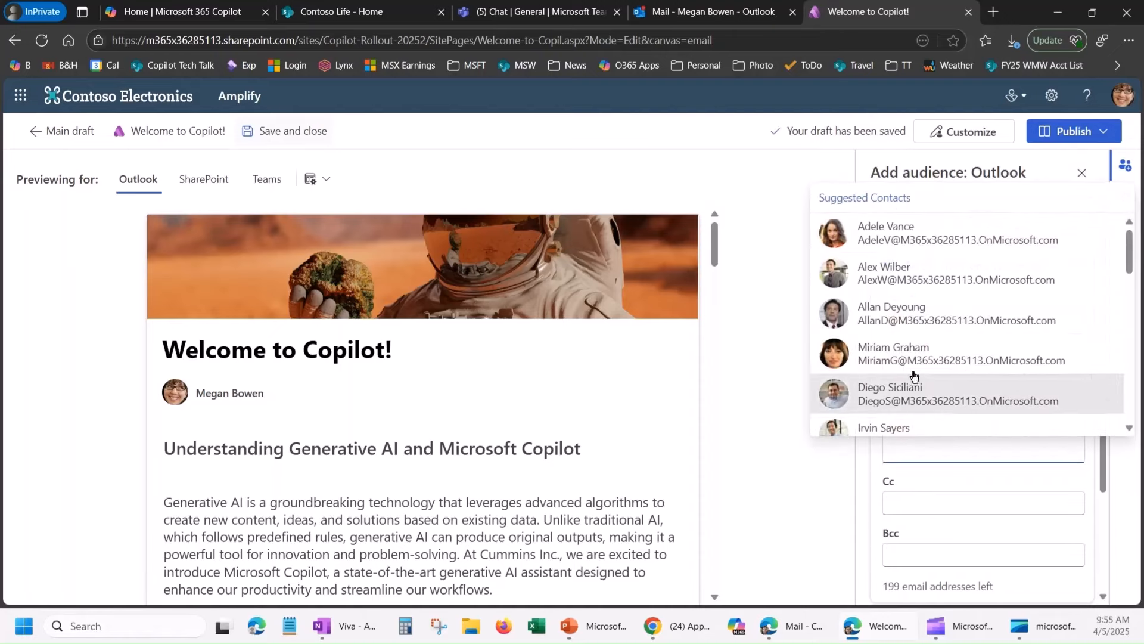
left_click(882, 233)
left_click(930, 458)
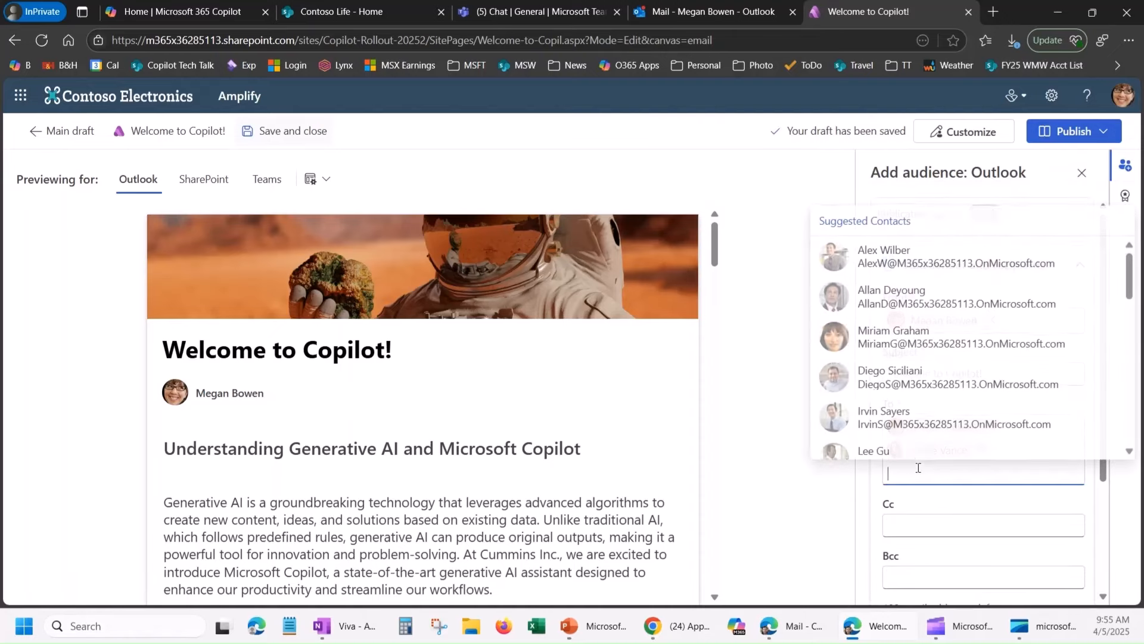
left_click(876, 253)
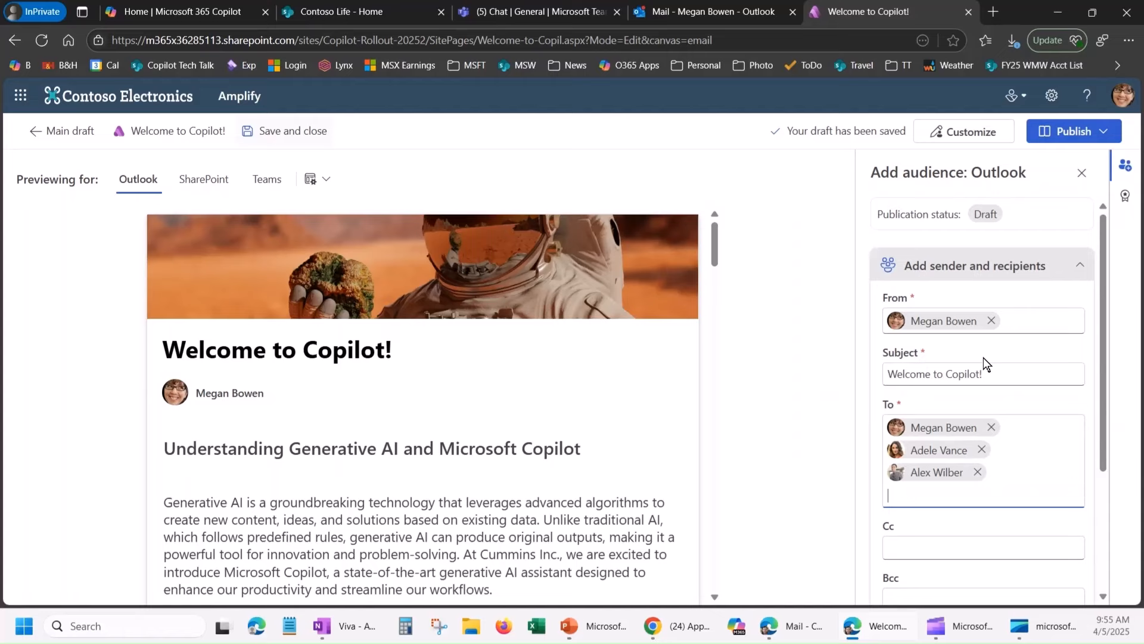
Search the To recipients for "sg" and then "sale", and add the Sales and Marketing group.
left_click(955, 498)
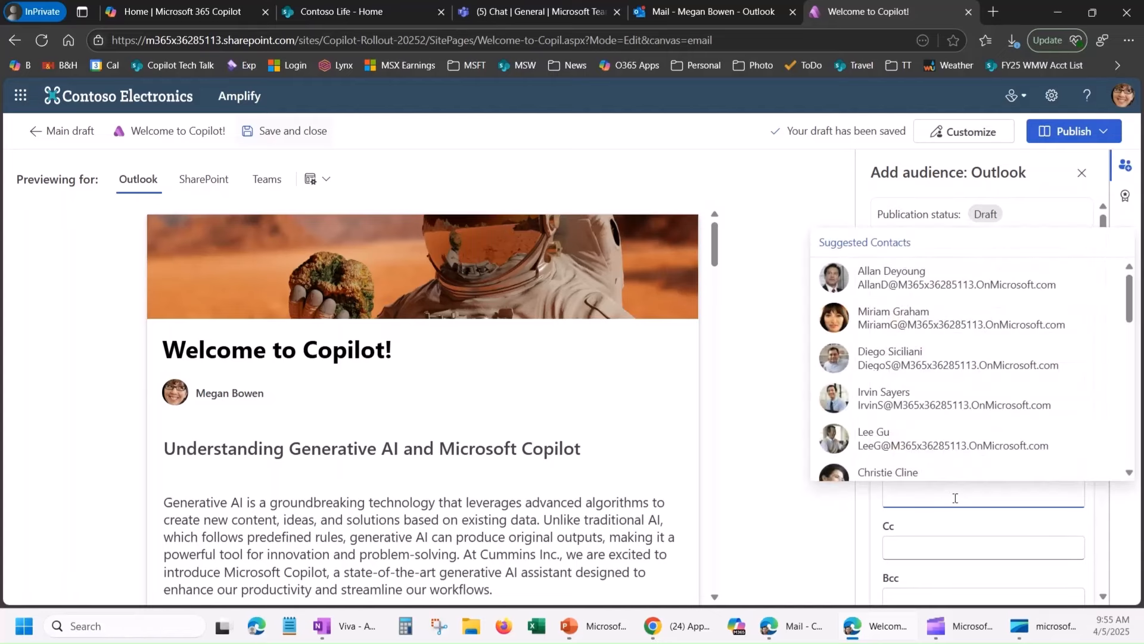
type("sg")
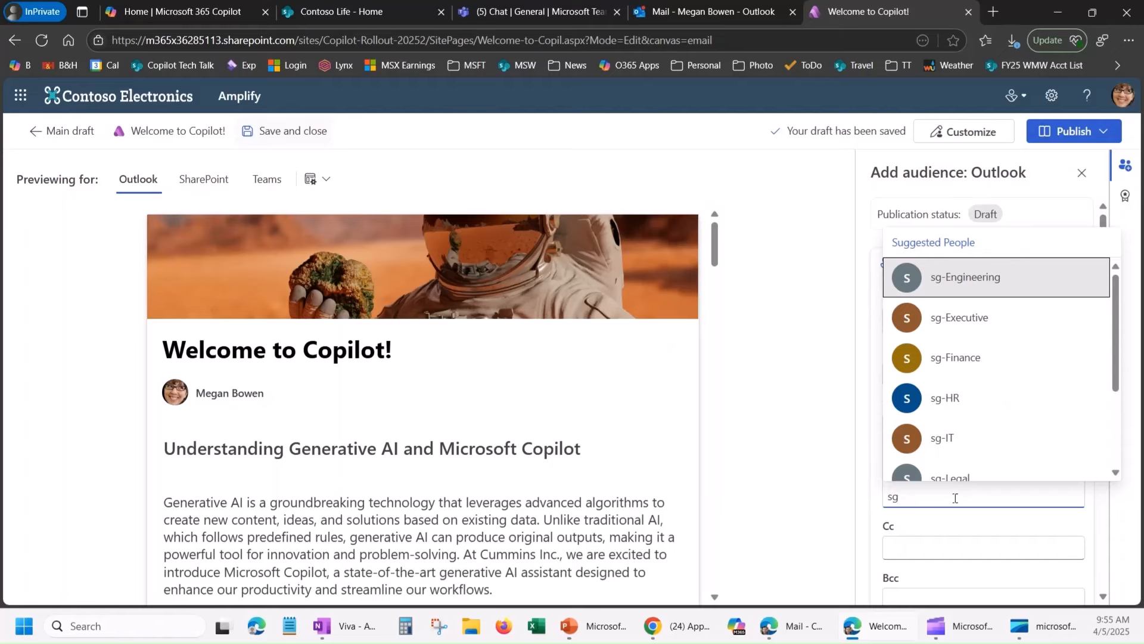
key("BackSpace")
key("BackSpace")
type("sale")
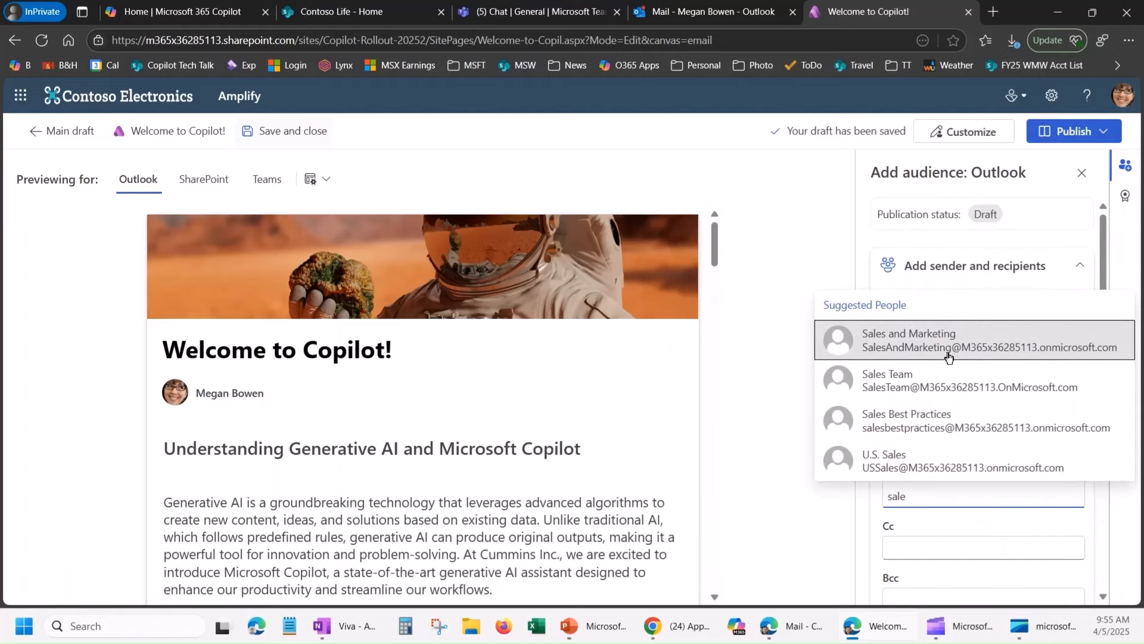
left_click(946, 349)
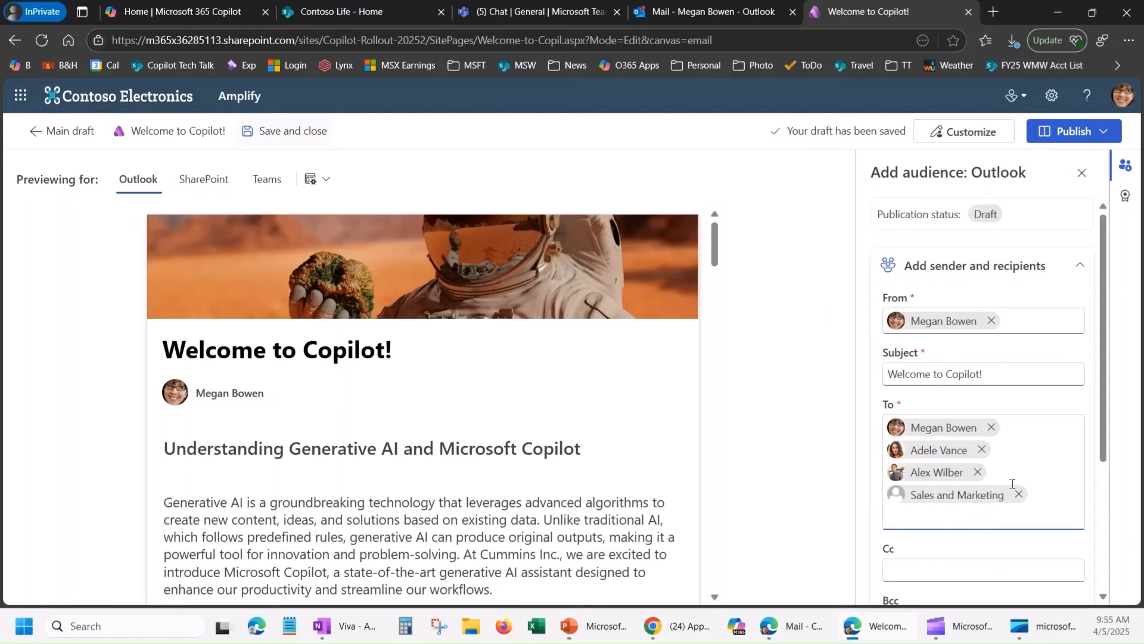
Show the SharePoint preview, dismiss its formatting notice, and add Contoso Life as the publishing site.
left_click(200, 179)
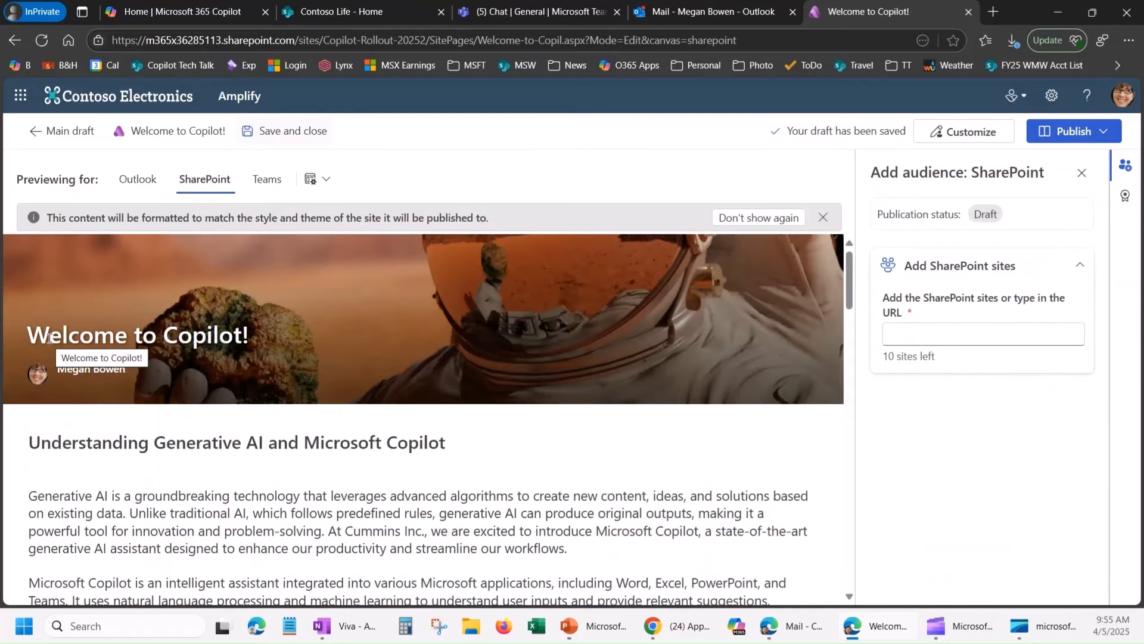
left_click(825, 218)
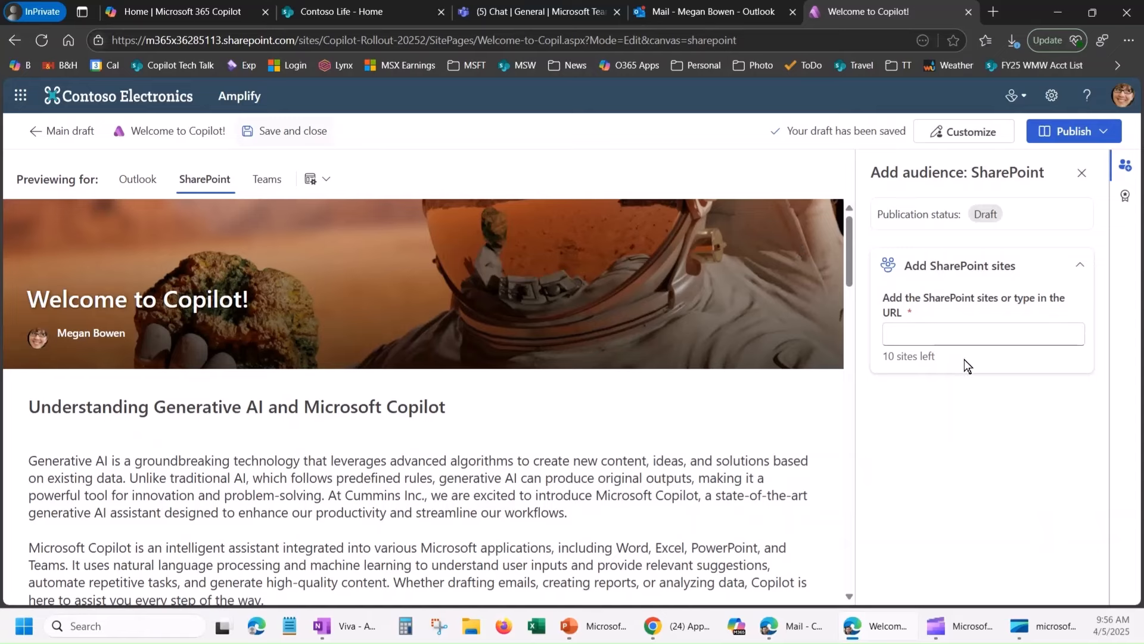
left_click(974, 333)
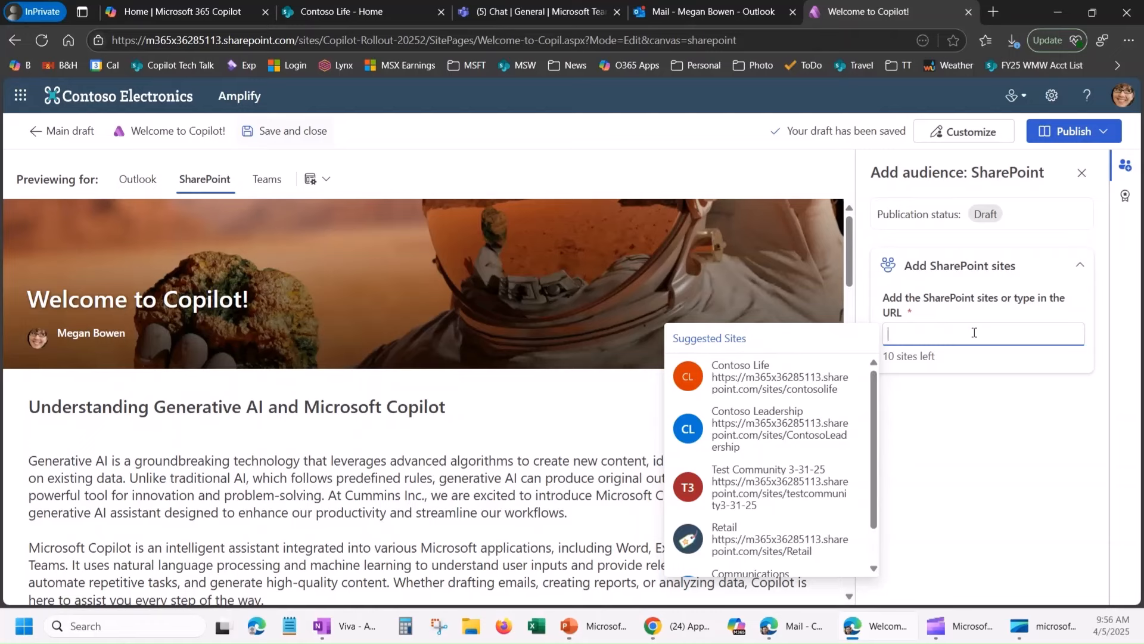
left_click(784, 374)
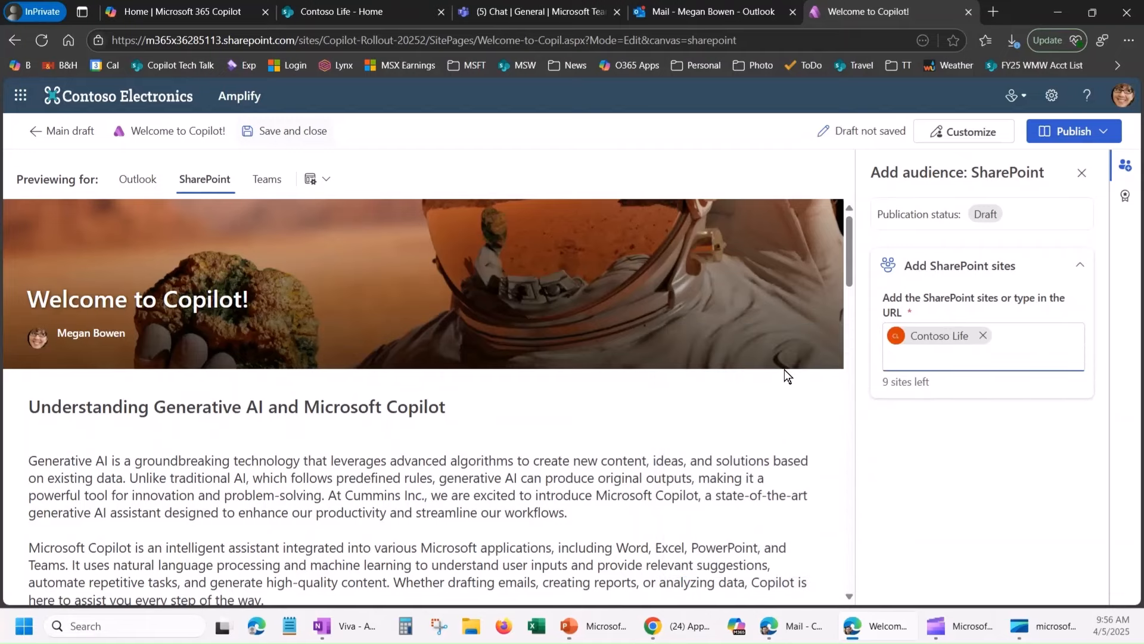
Open the Teams version for customizing and delete the last two paragraphs under "Understanding Generative AI and Microsoft Copilot".
left_click(262, 180)
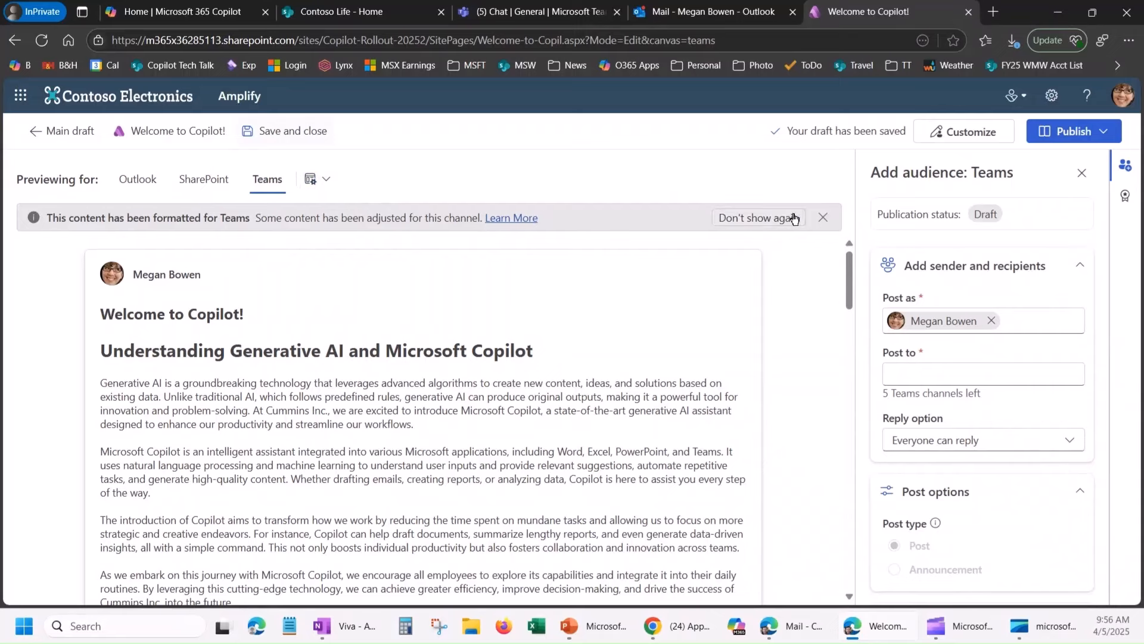
left_click(821, 218)
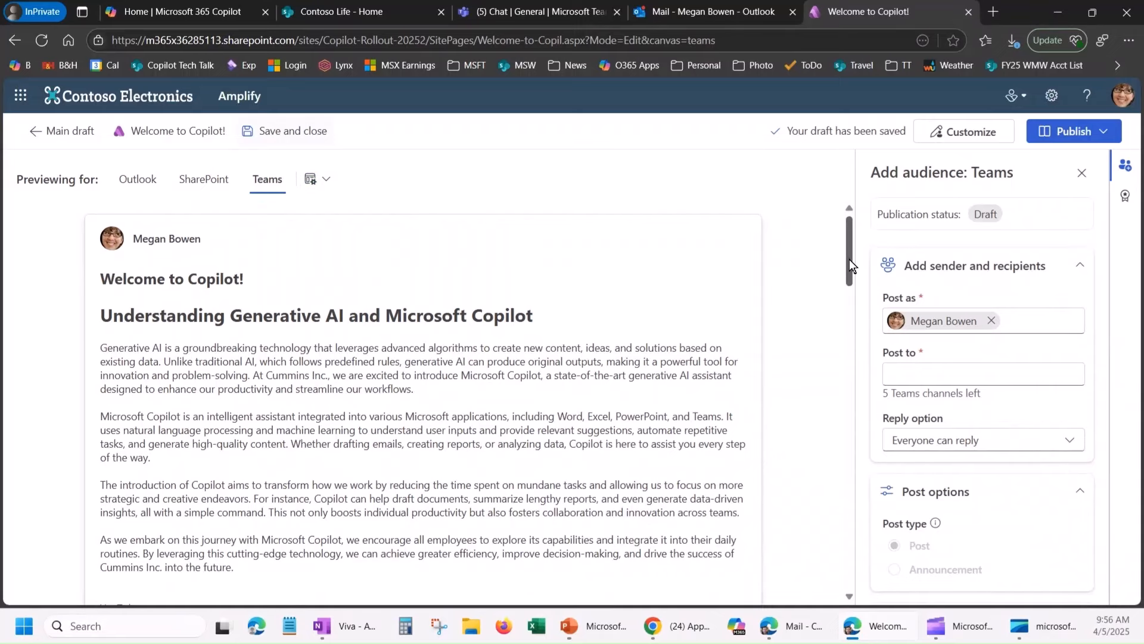
mouse_move(850, 260)
left_mouse_down()
mouse_move(843, 276)
mouse_move(847, 260)
left_mouse_up()
left_click(952, 142)
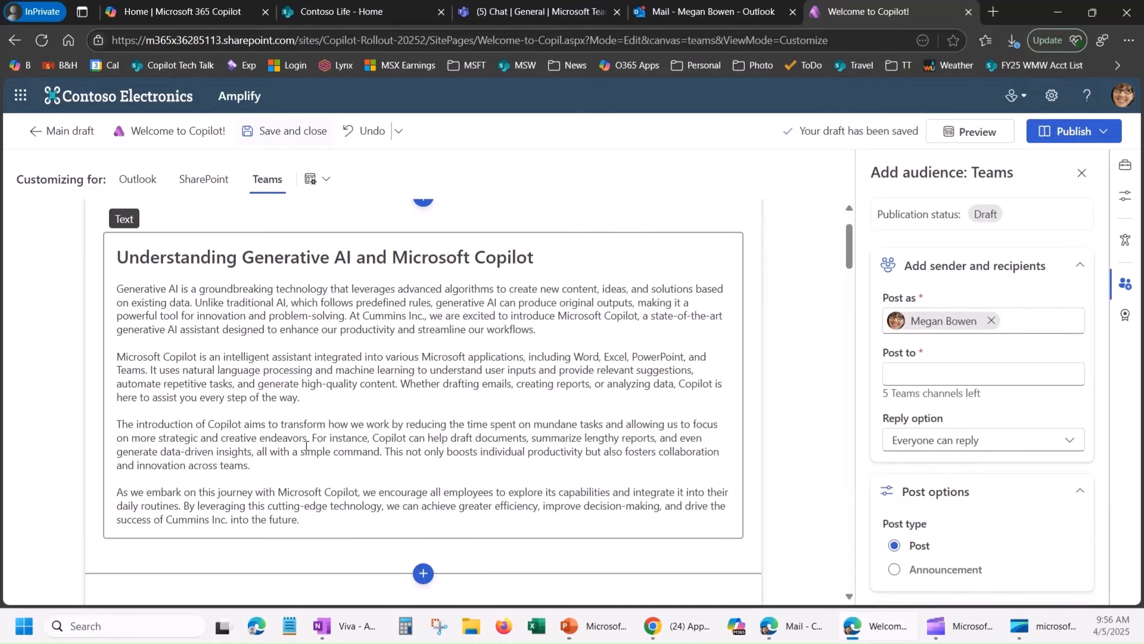
left_click_drag(304, 520, 109, 433)
key("Delete")
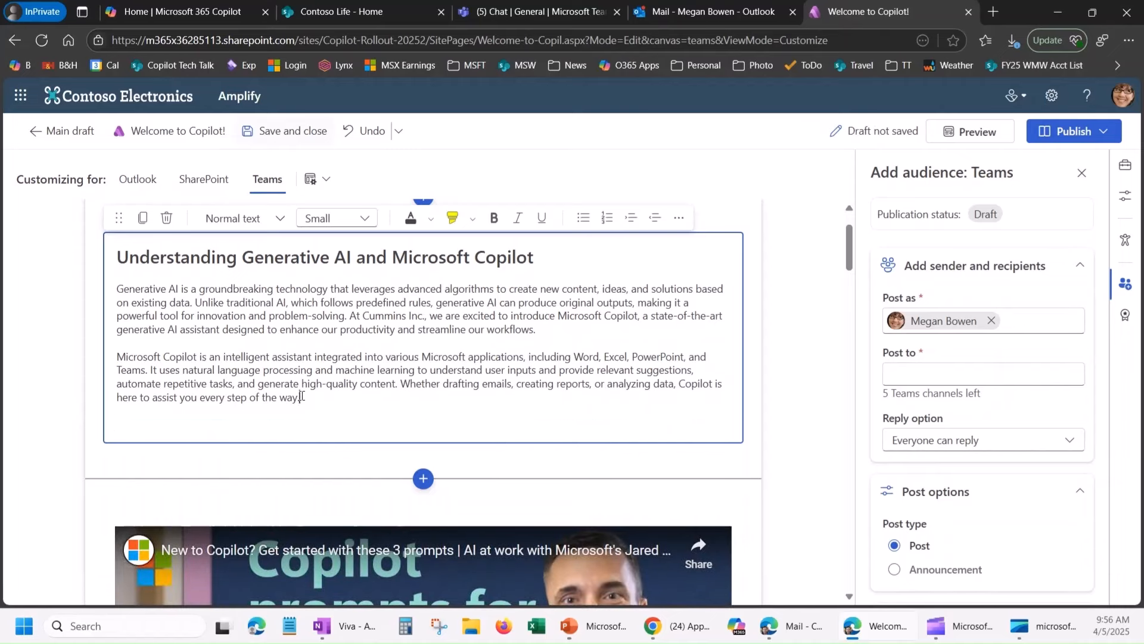
Highlight the two remaining paragraphs of the Teams version's introduction in light orange.
left_click_drag(296, 397, 102, 288)
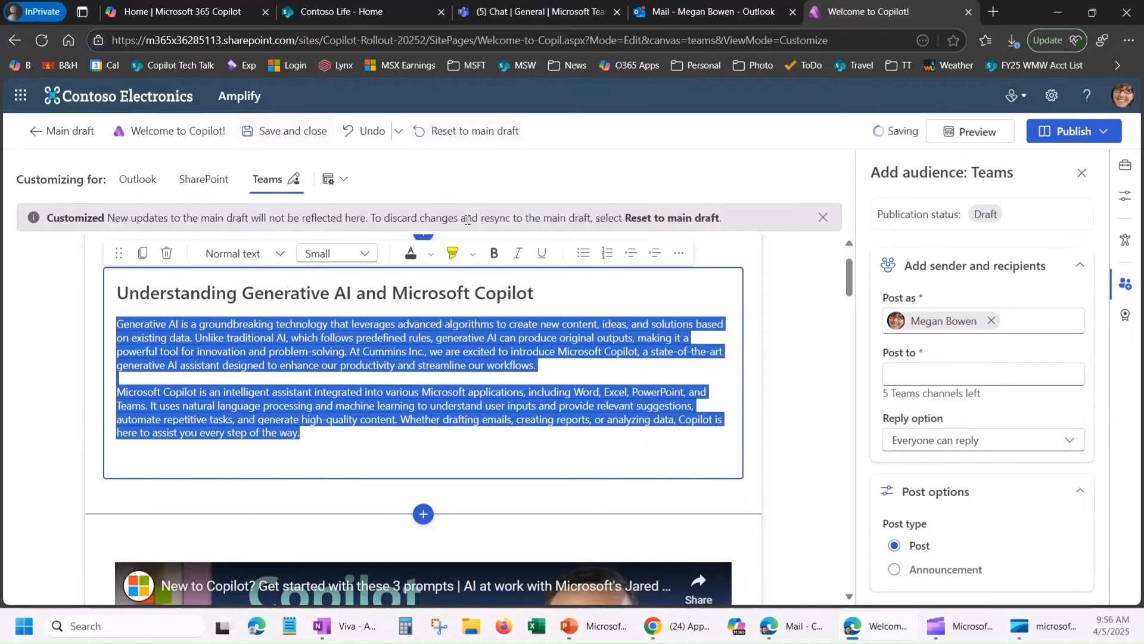
left_click(471, 255)
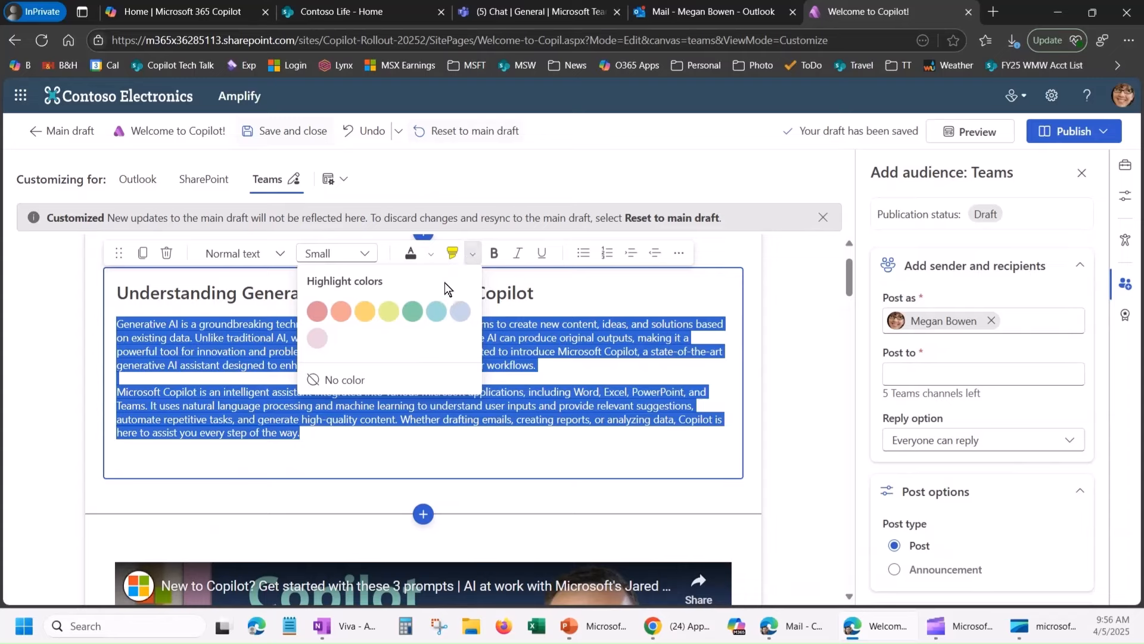
left_click(336, 317)
left_click(381, 390)
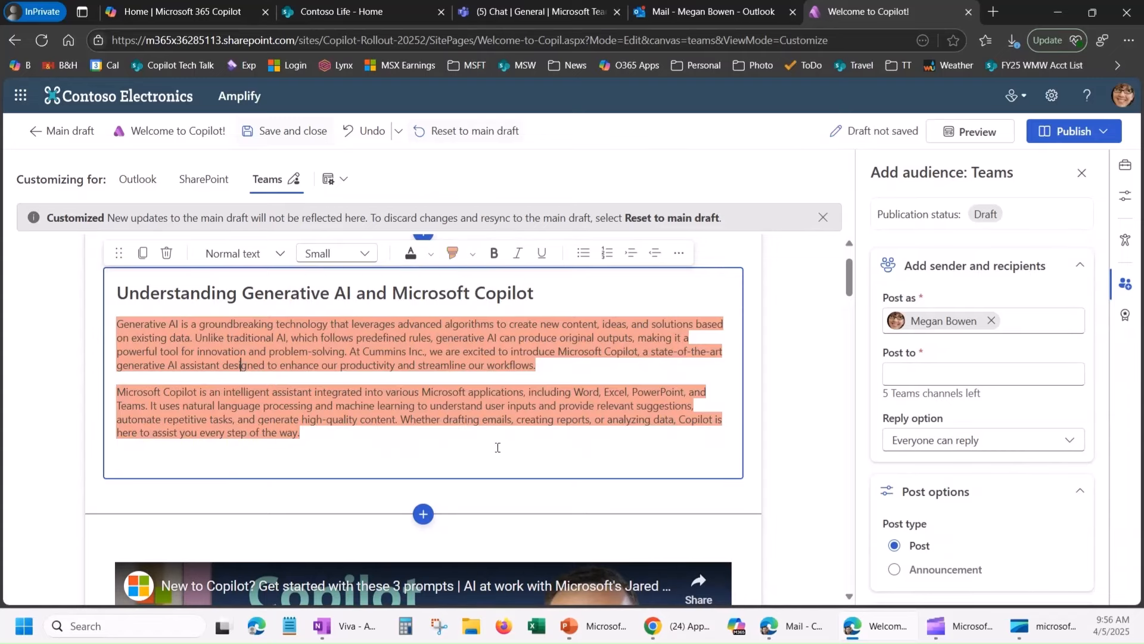
Dismiss the customization notice and choose the General channel of Communications as the Teams post destination.
left_click(823, 219)
left_click(961, 380)
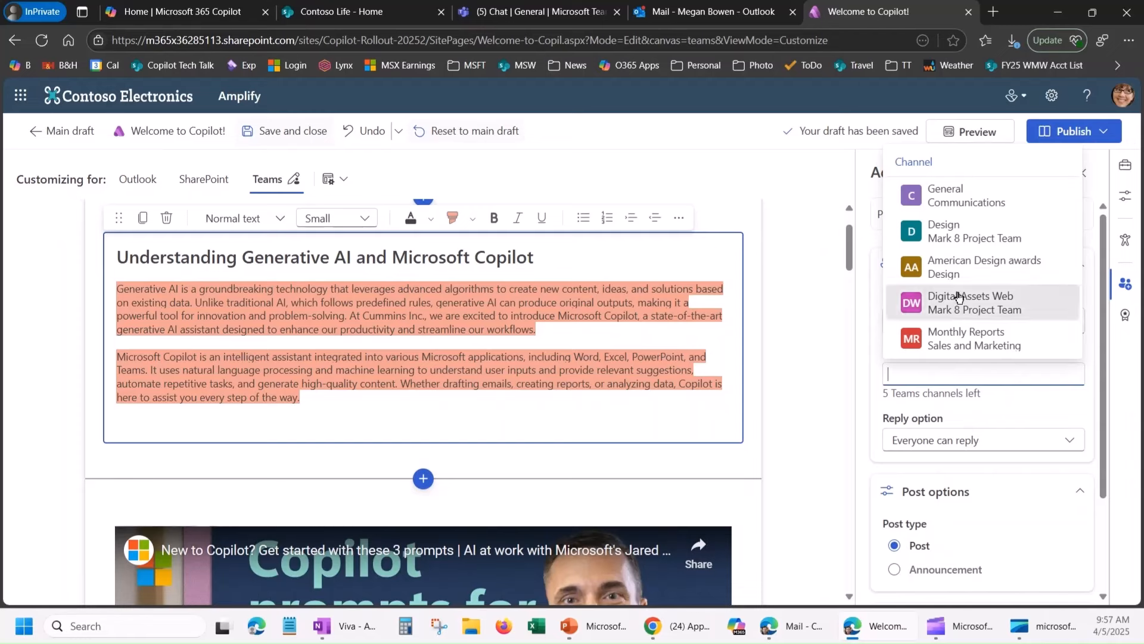
left_click(975, 198)
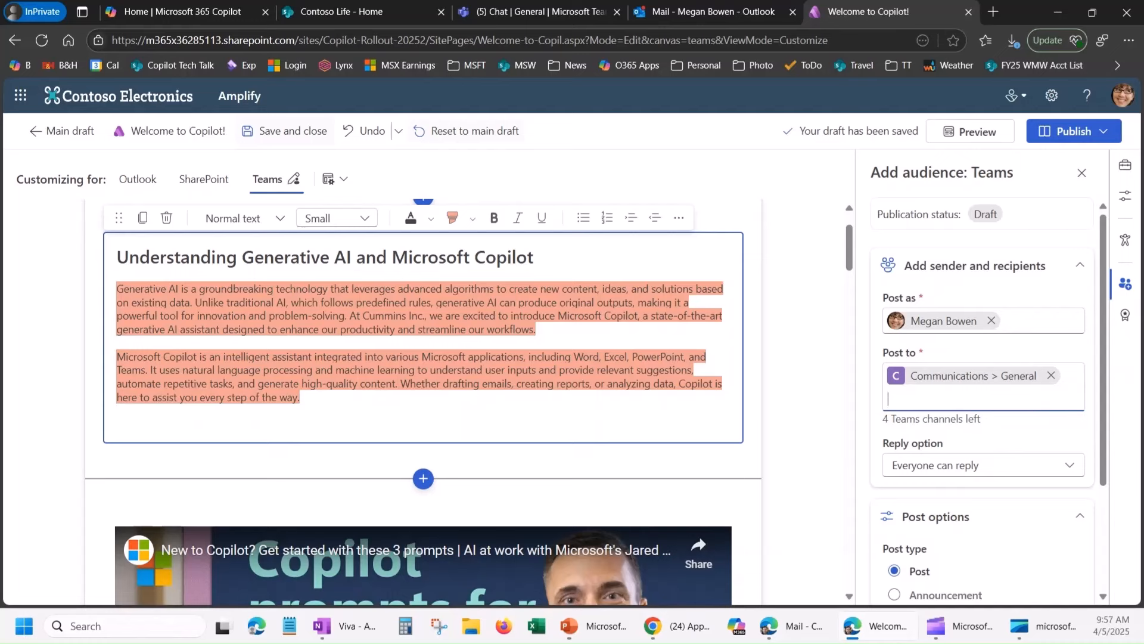
Review the publication summary, its Outlook recipients and the date options for scheduled publishing, leaving without scheduling.
left_click(1104, 138)
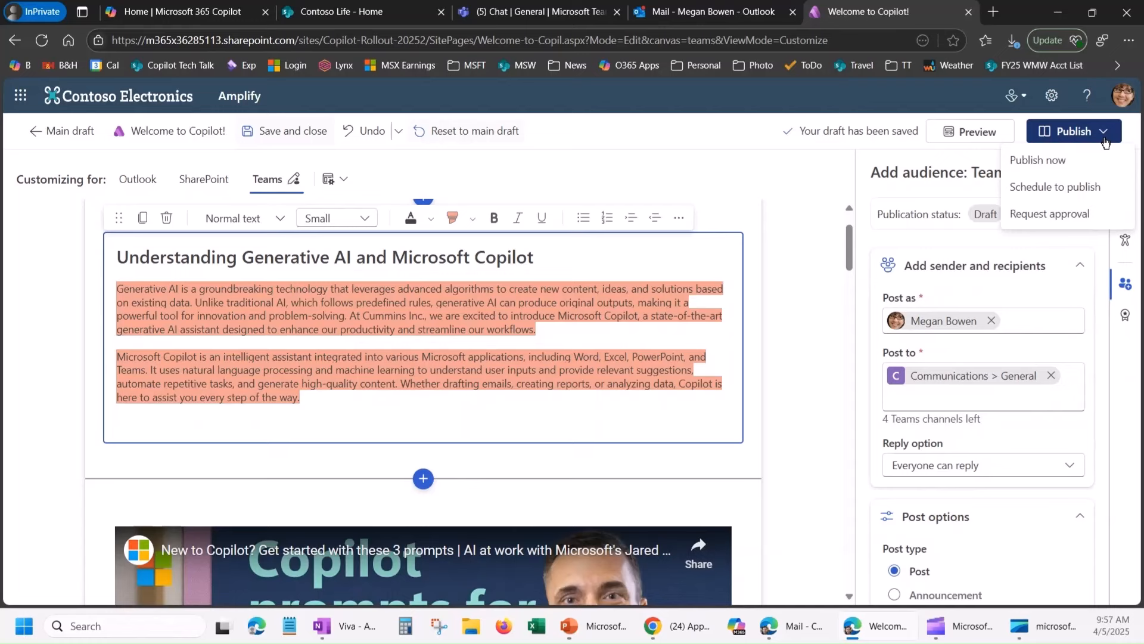
left_click(1094, 185)
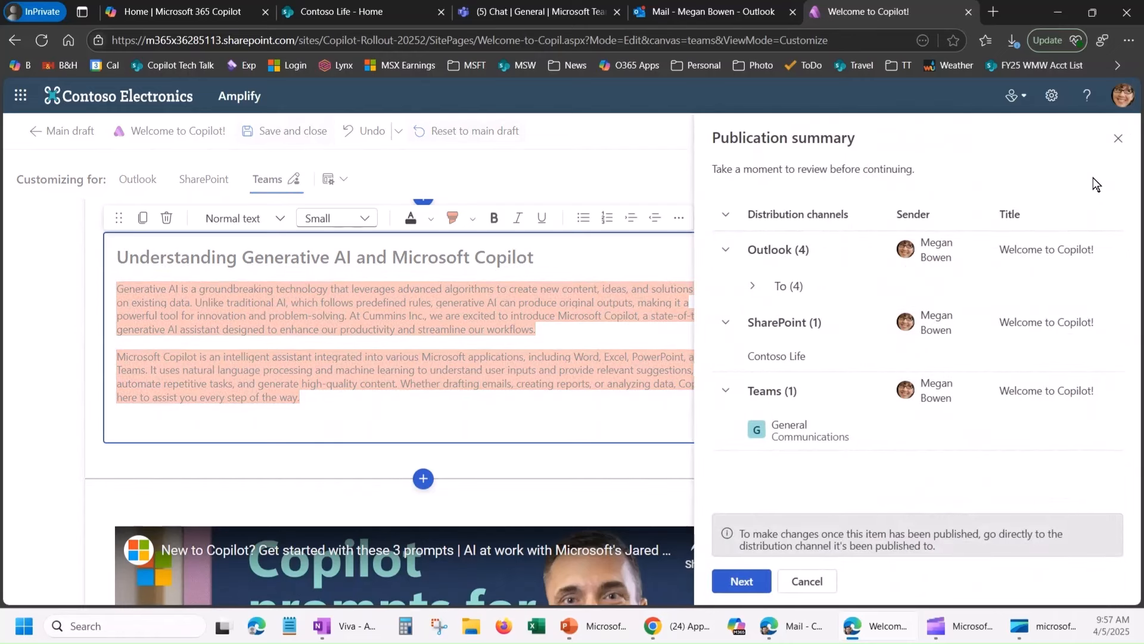
left_click(752, 287)
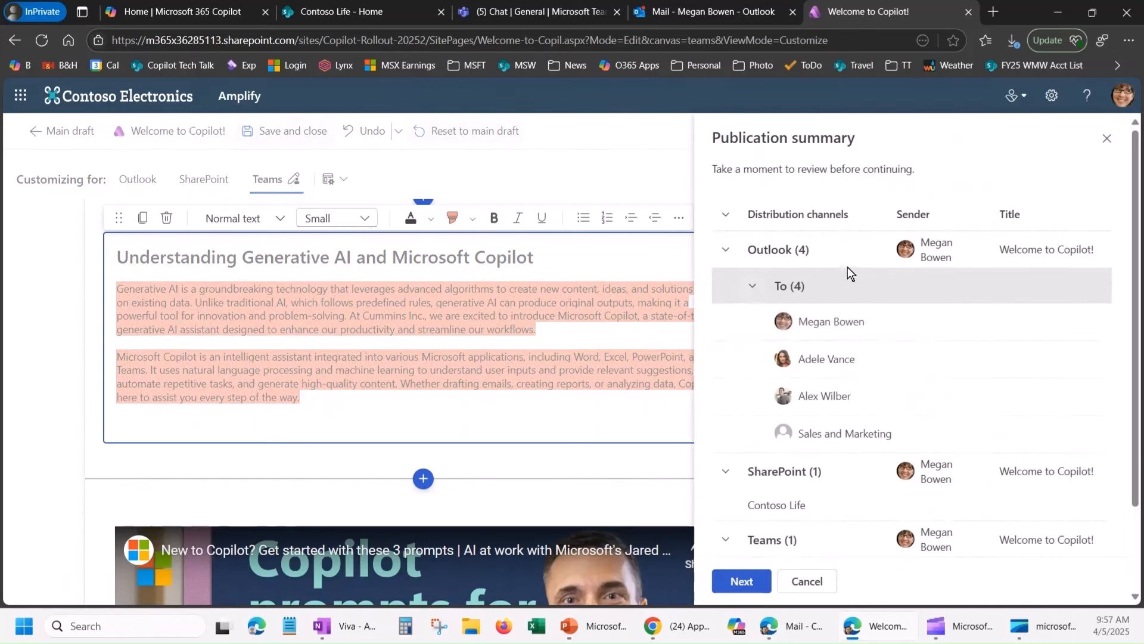
scroll(881, 346, "down", 1)
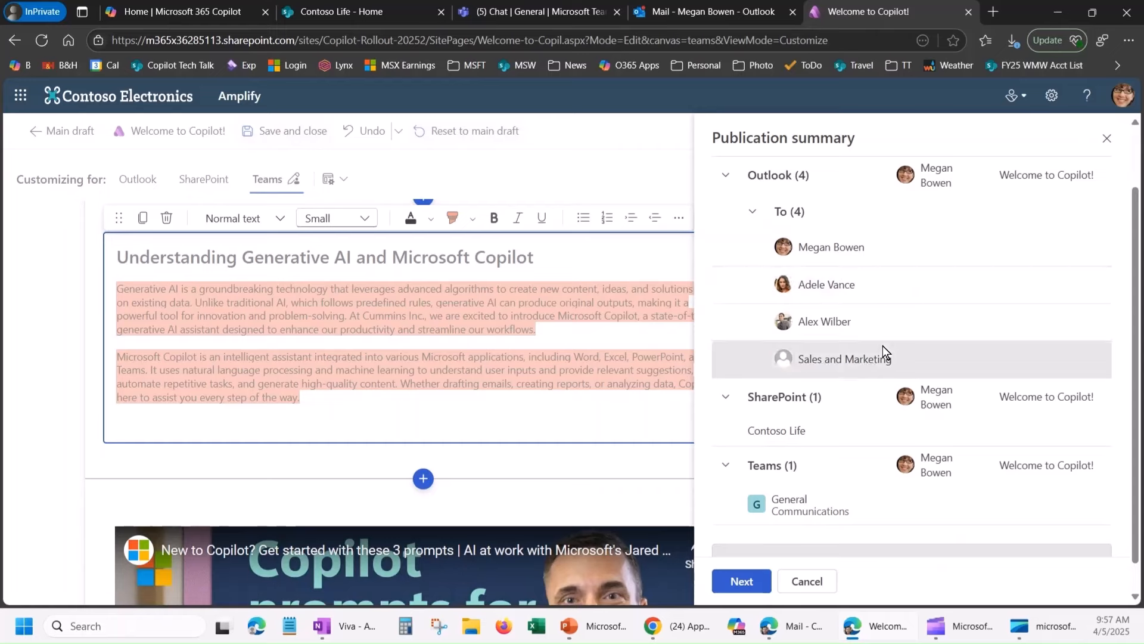
left_click(753, 581)
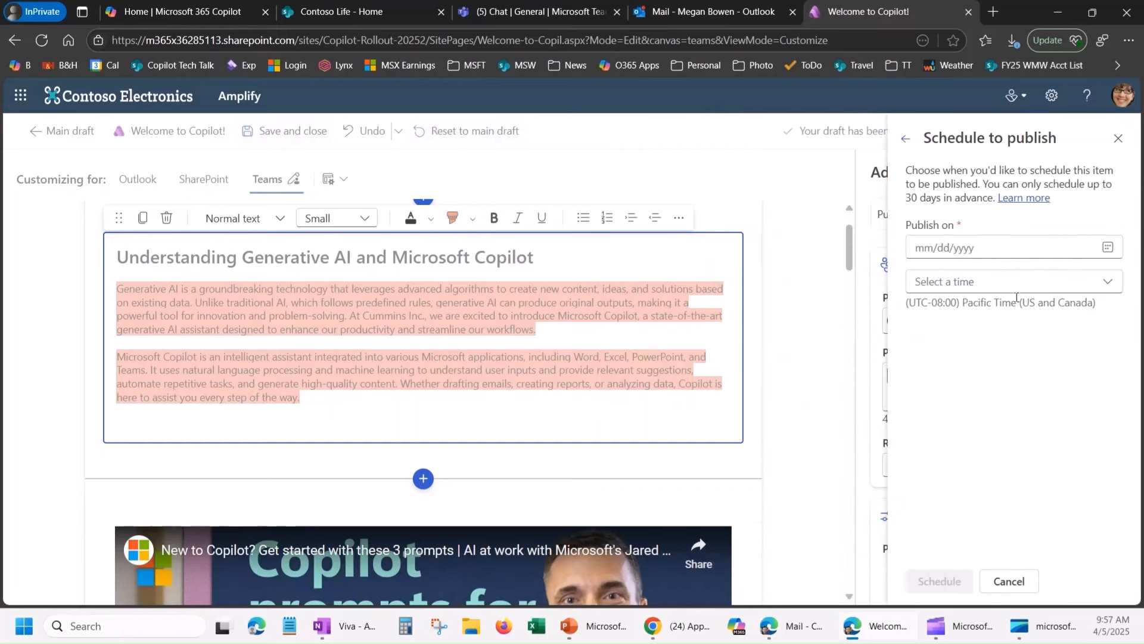
left_click(1103, 253)
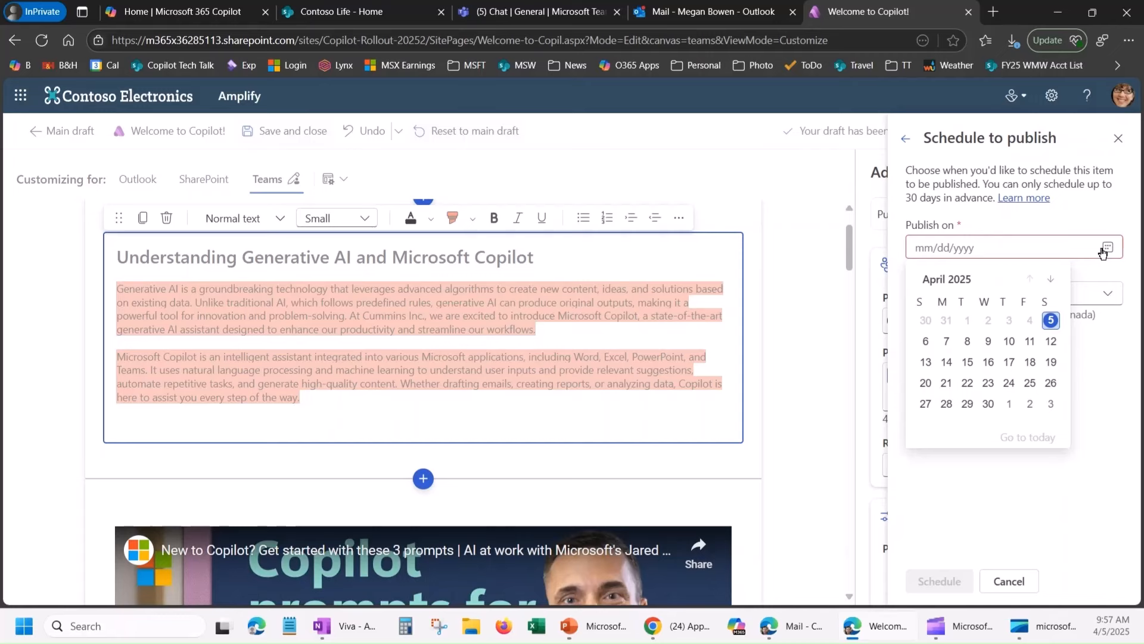
left_click(905, 138)
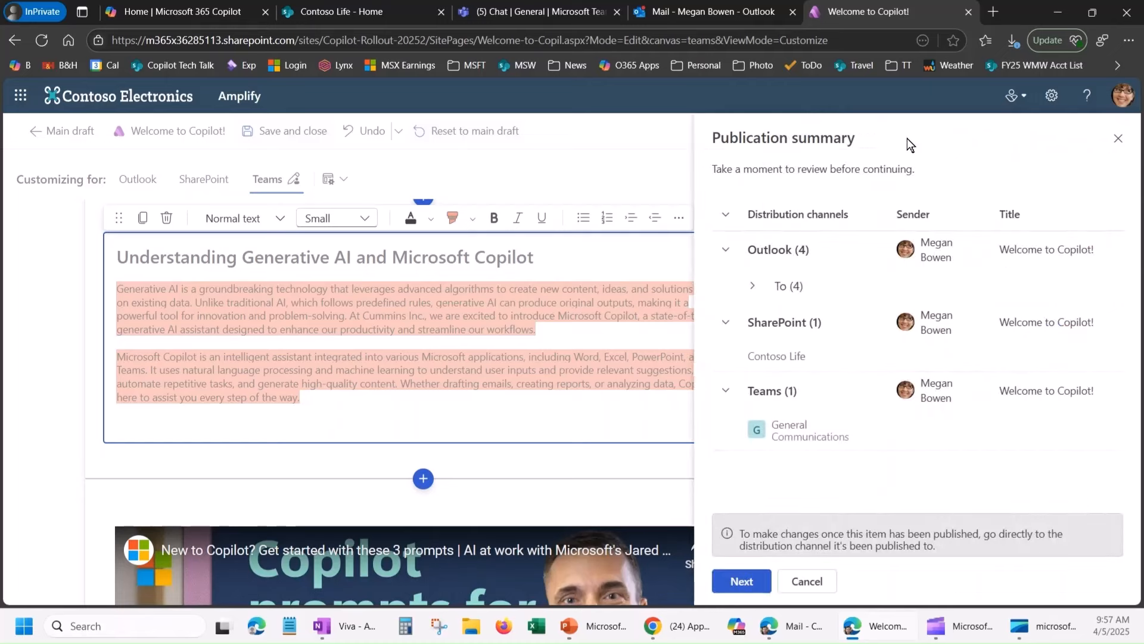
left_click(811, 582)
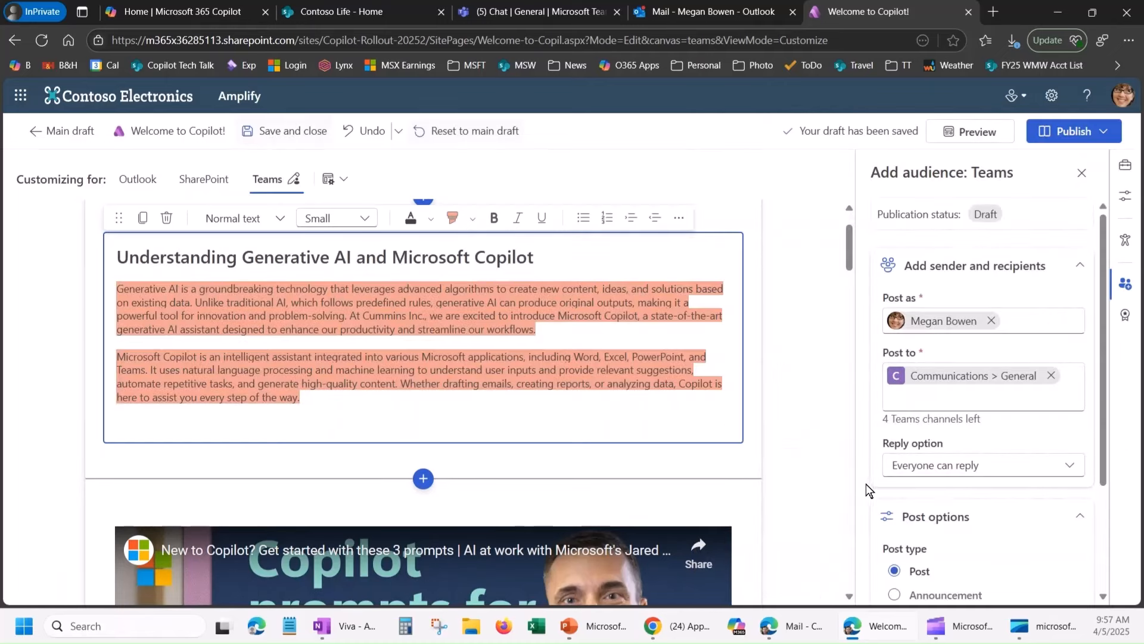
Start an approval request for the newsletter with the second suggested contact as approver and continue to the publishing options.
left_click(1104, 132)
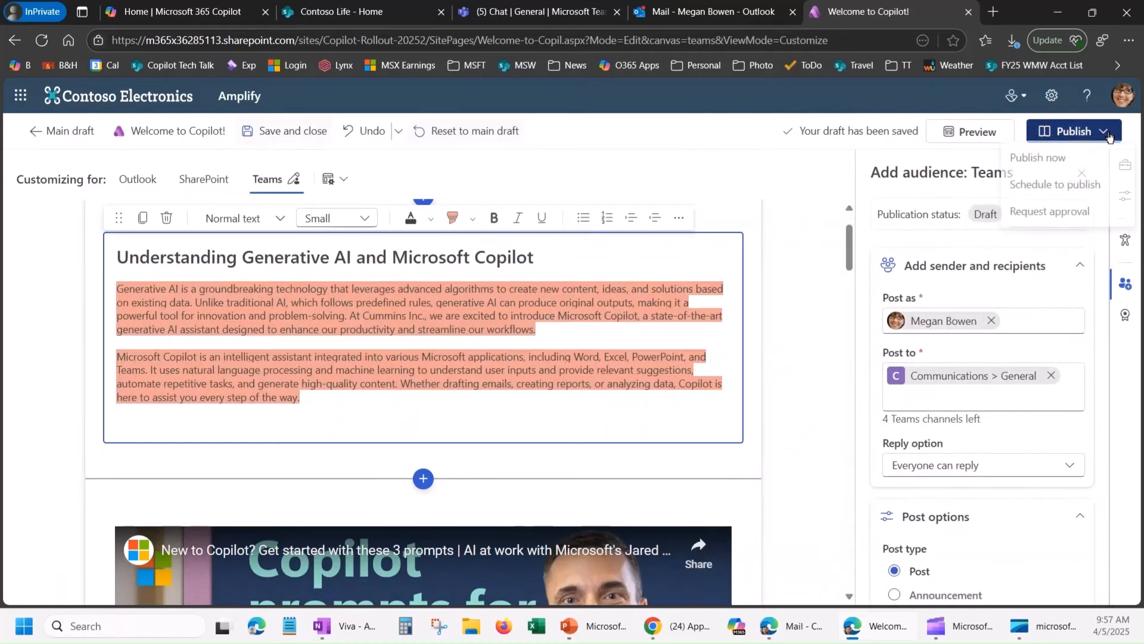
left_click(1080, 214)
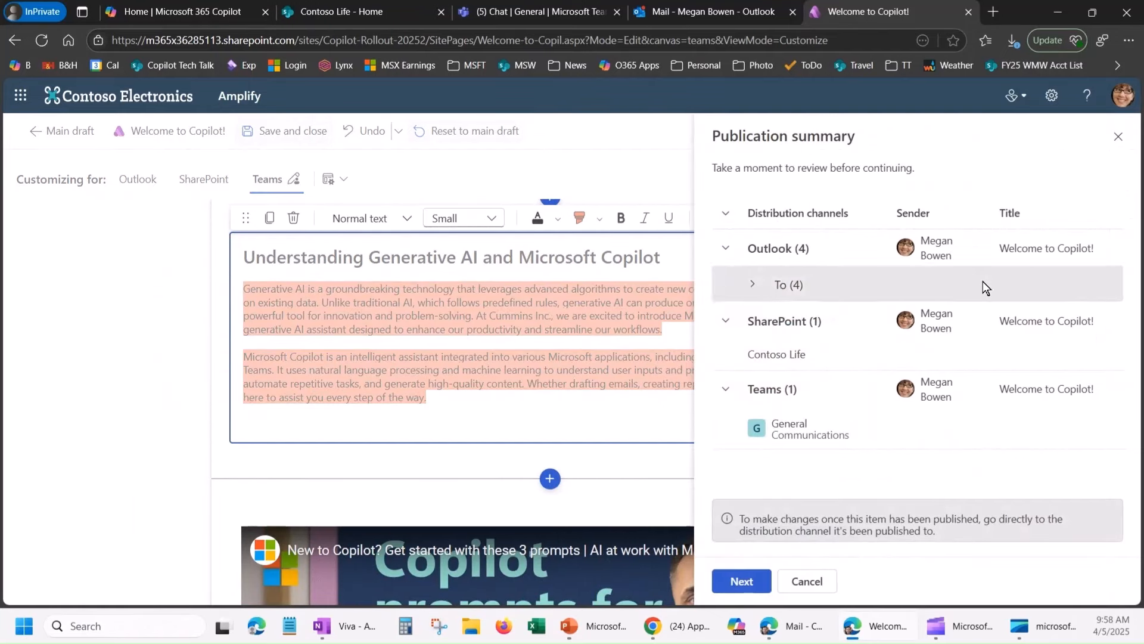
left_click(755, 583)
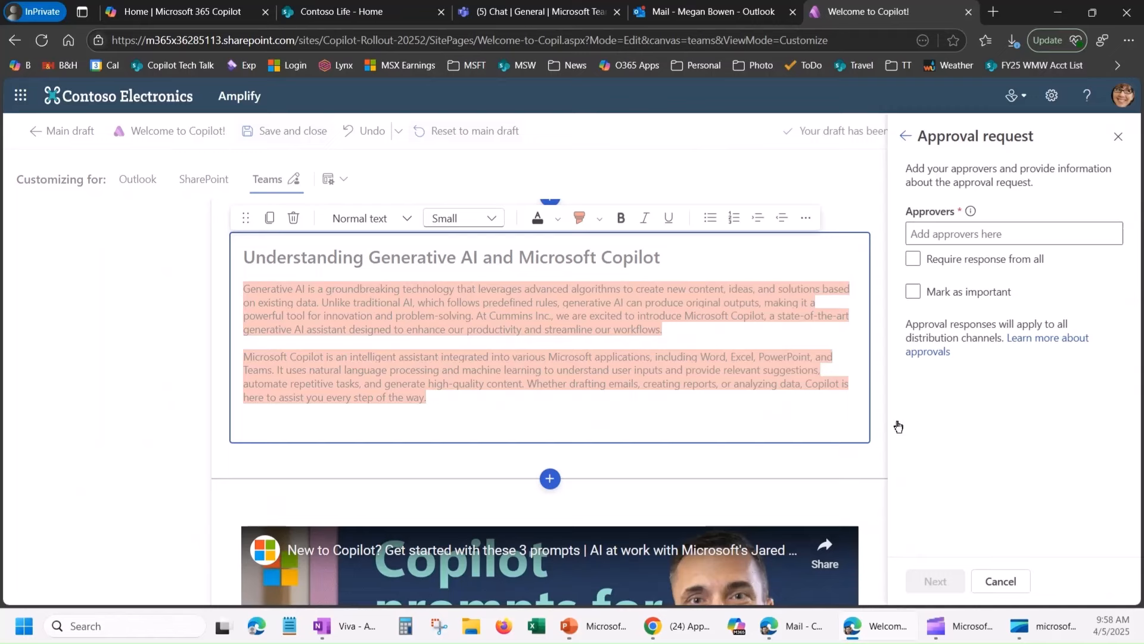
left_click(1026, 236)
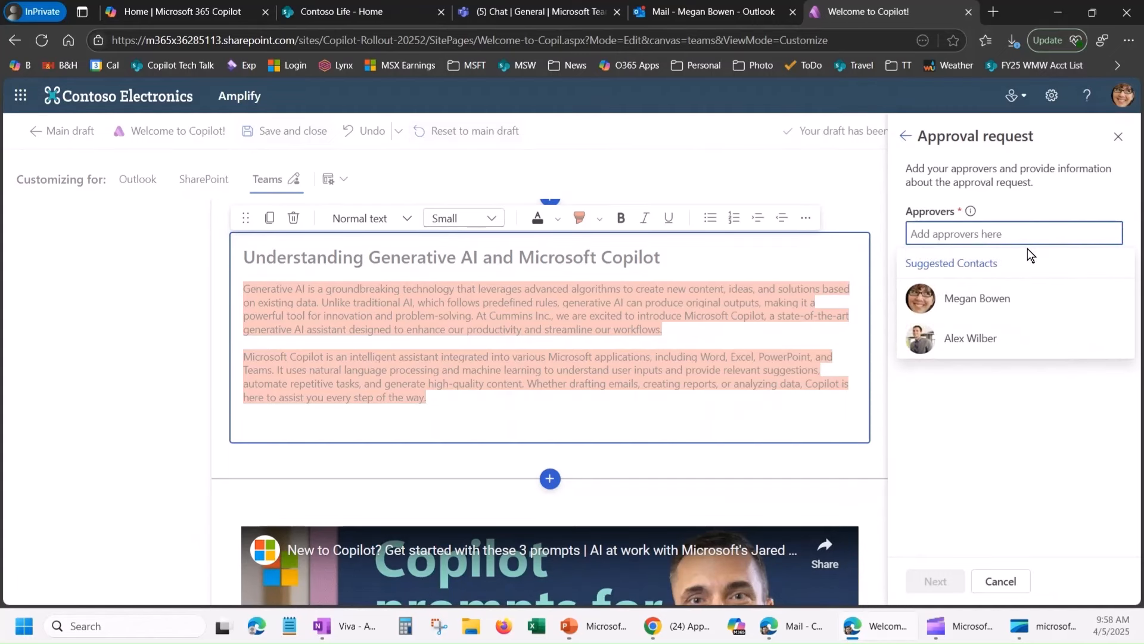
left_click(961, 335)
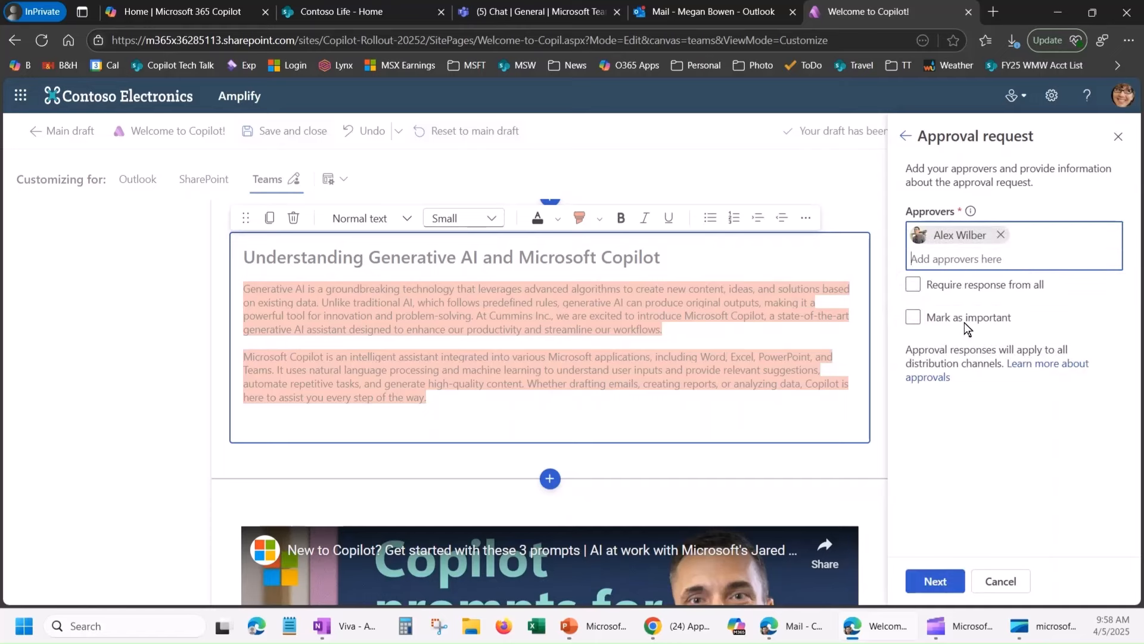
left_click(936, 587)
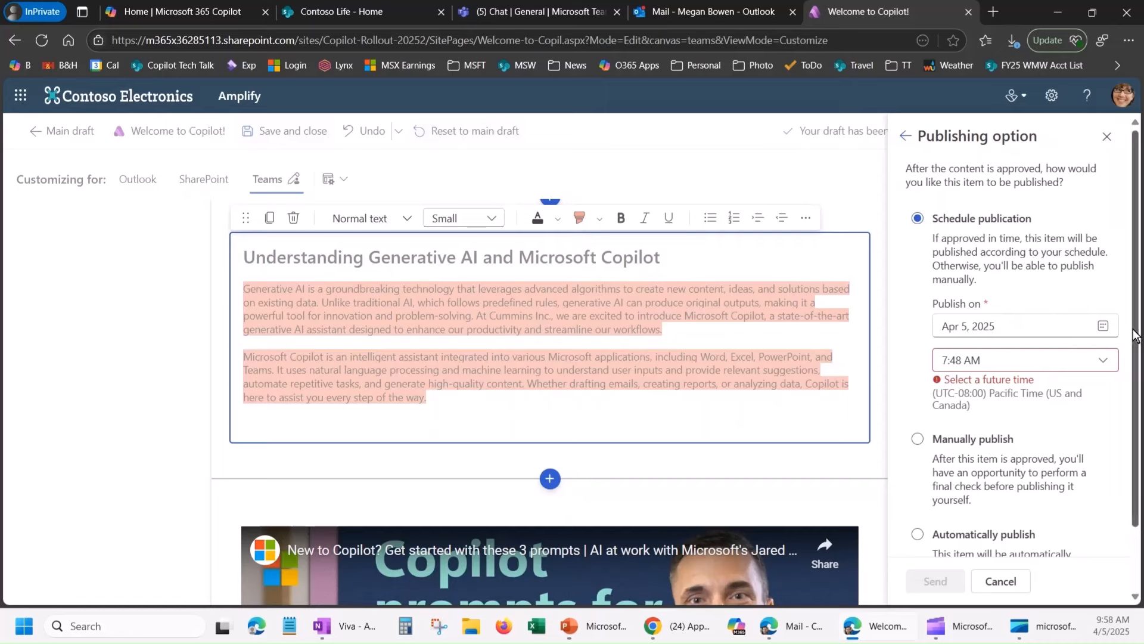
Choose to publish the newsletter manually after approval and send the approval request.
left_click_drag(1135, 337, 1129, 354)
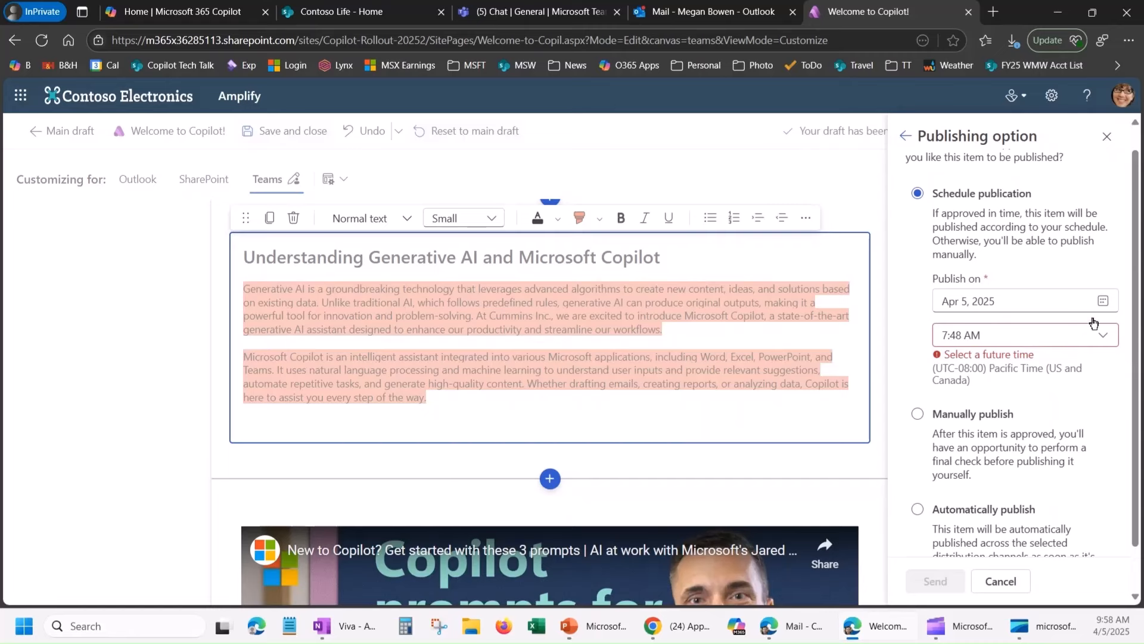
left_click_drag(1136, 351, 1044, 392)
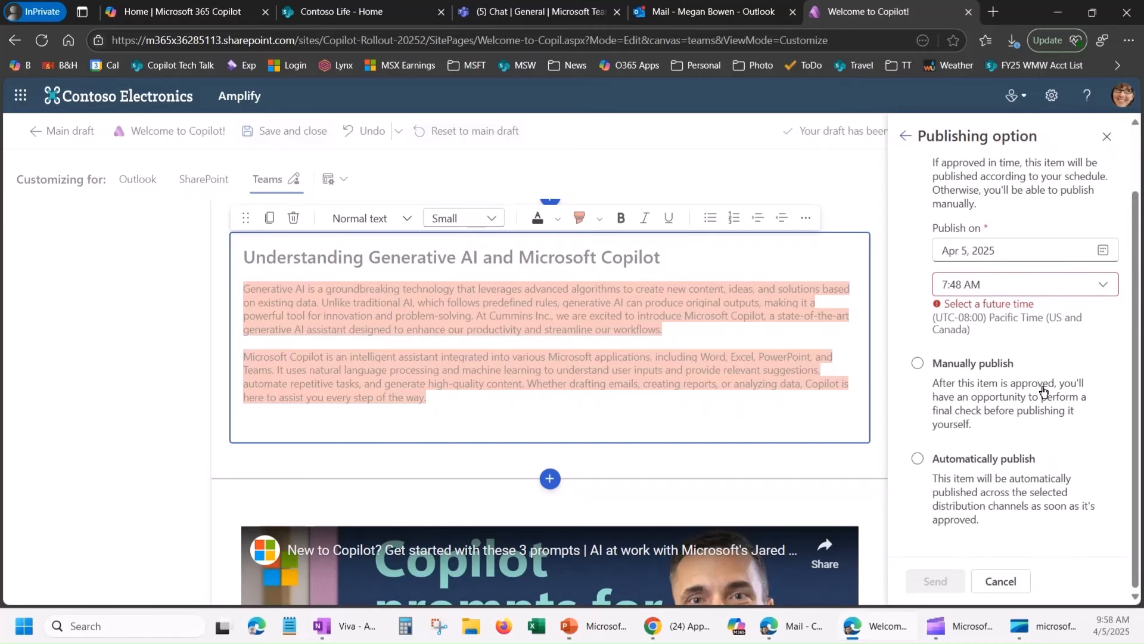
left_click(985, 369)
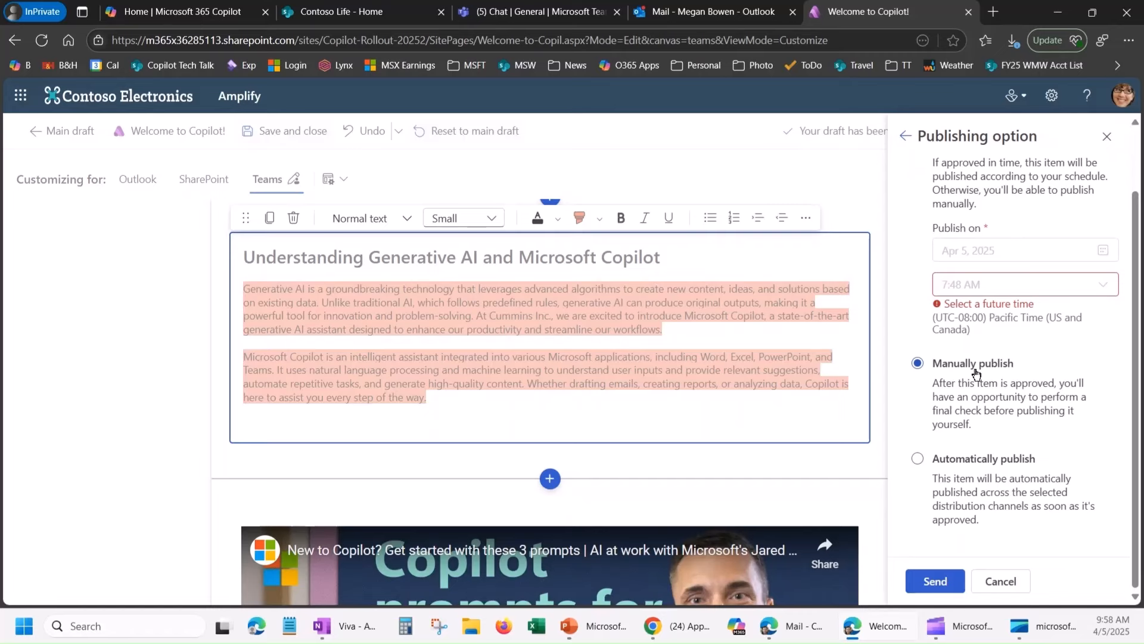
left_click(933, 582)
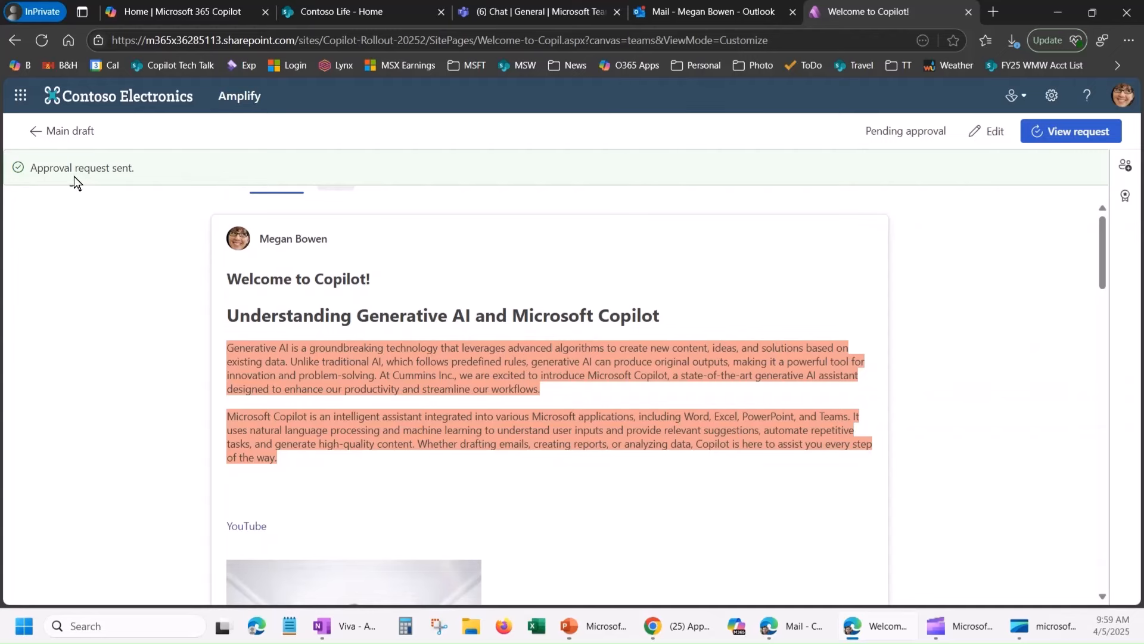
Switch to the approver's Microsoft Teams session, refresh the received approvals and open the new "Welcome to Copilot!" request.
left_click(663, 624)
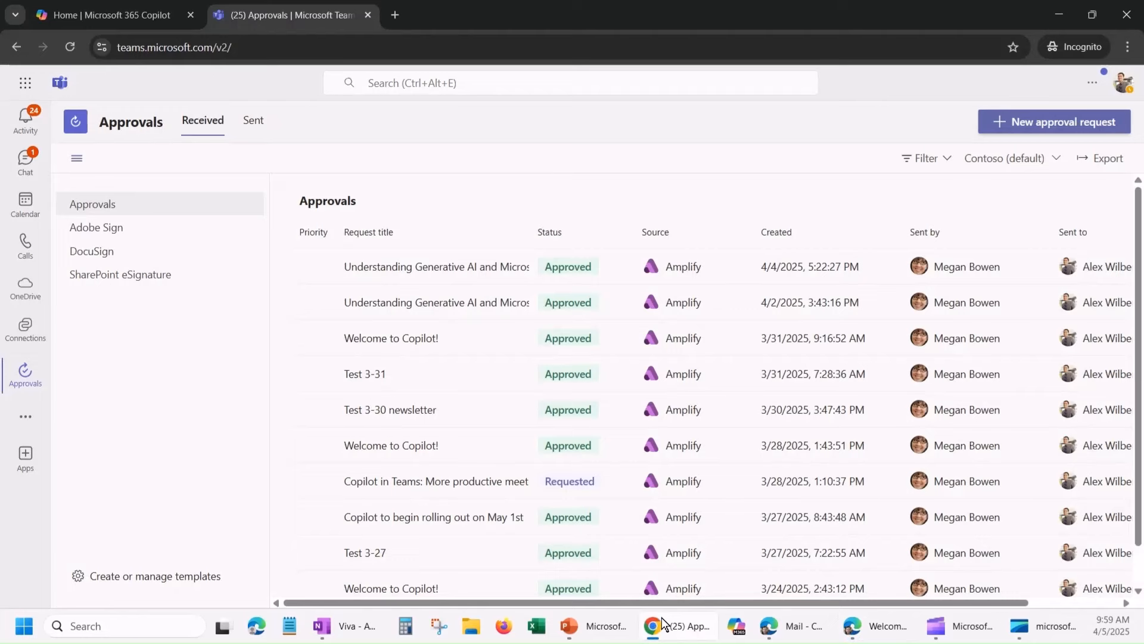
left_click(1124, 78)
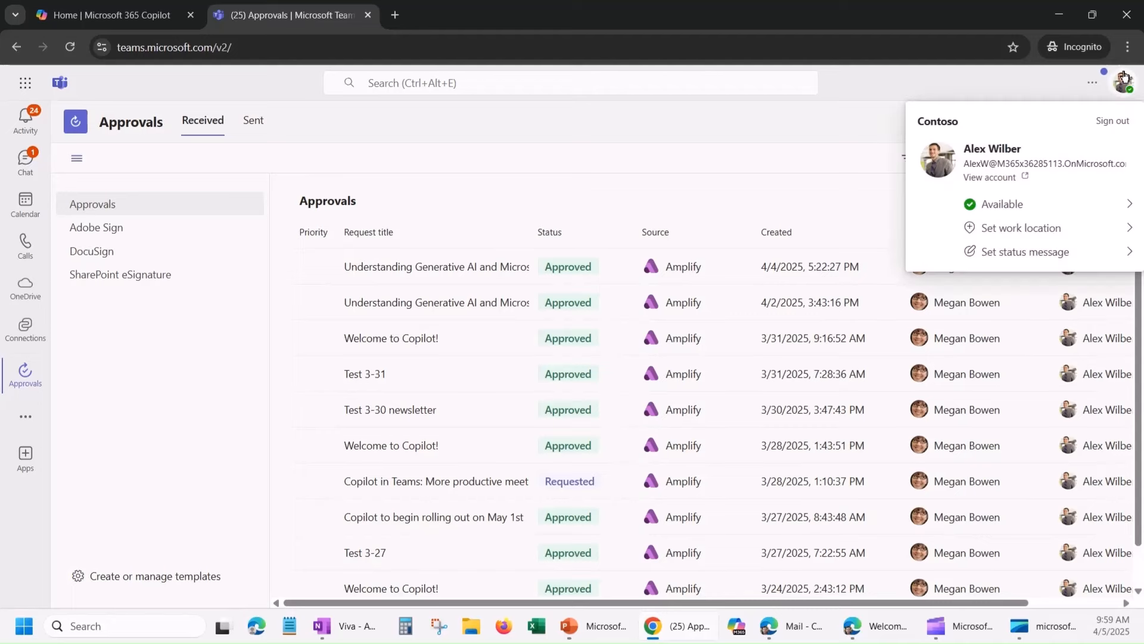
left_click(109, 228)
left_click(106, 209)
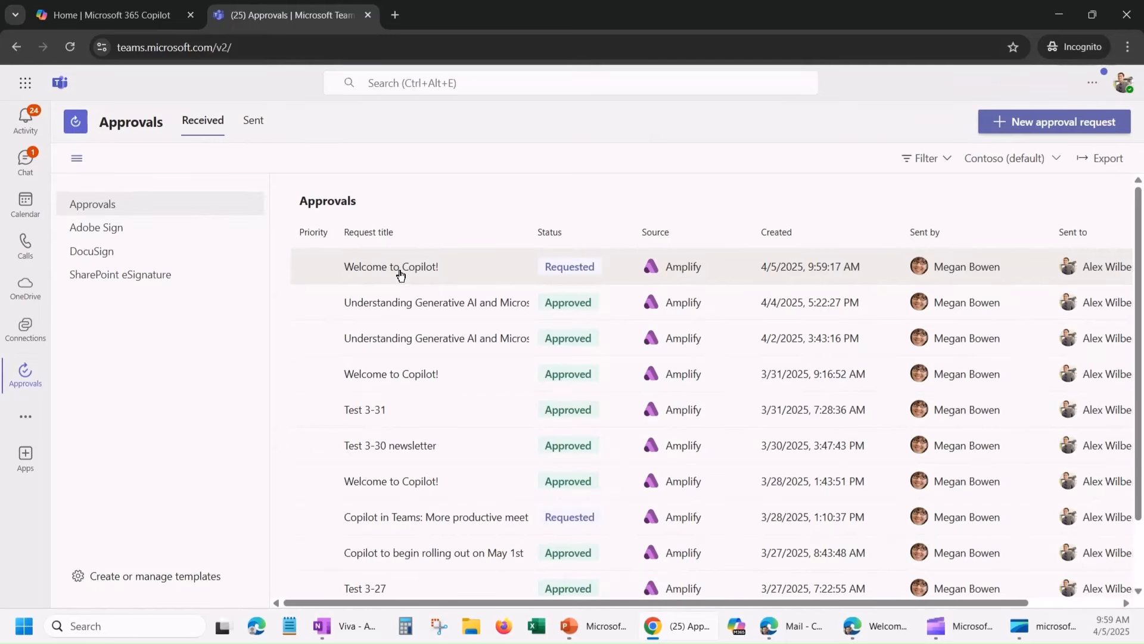
left_click(401, 273)
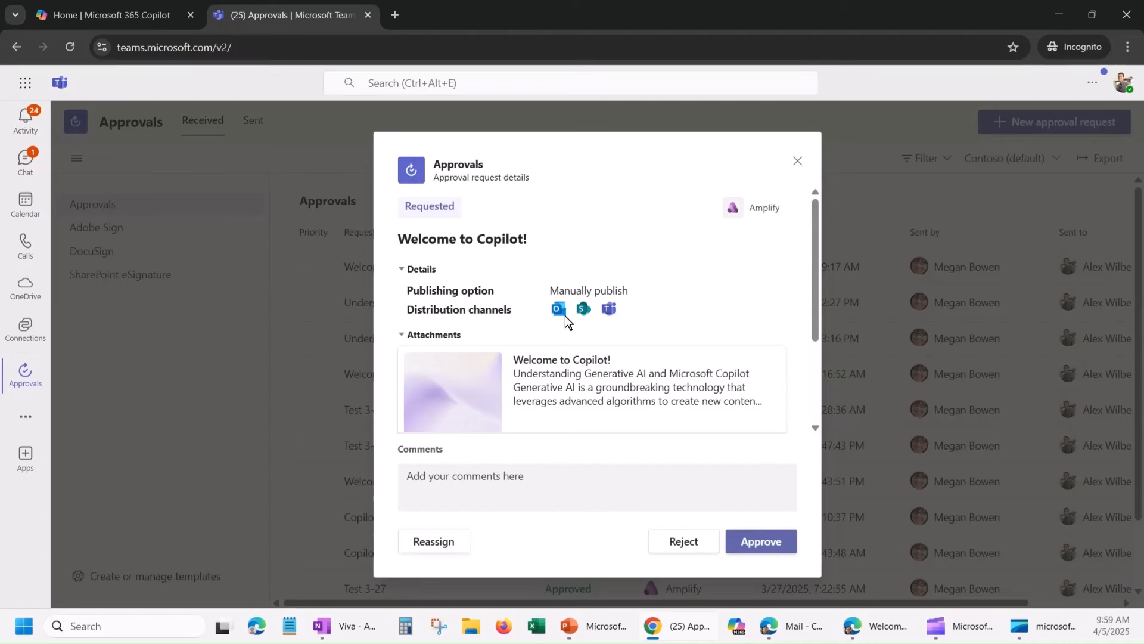
Review the request's attachment and status, and approve it with the comment "Looks good!".
scroll(814, 338, "down", 2)
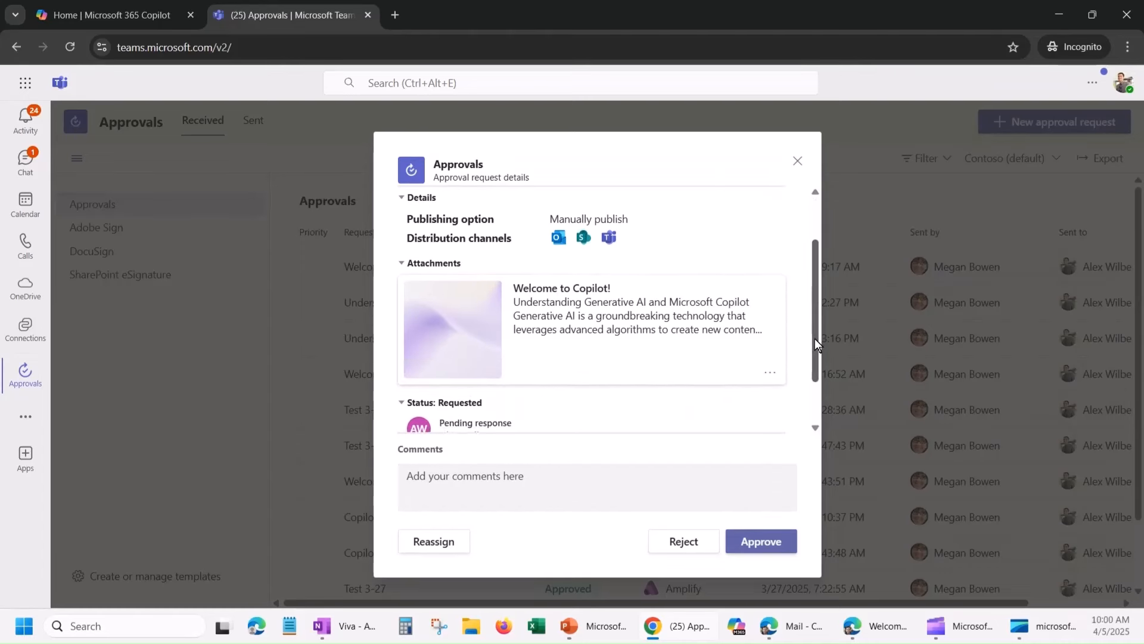
left_click(770, 323)
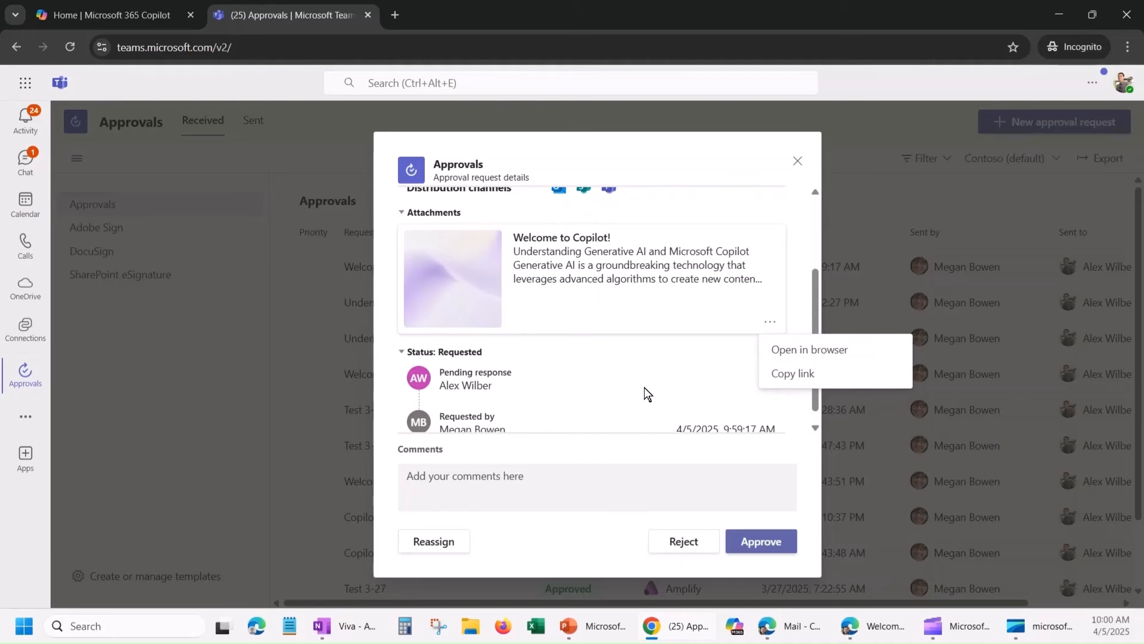
scroll(609, 383, "down", 1)
left_click(515, 475)
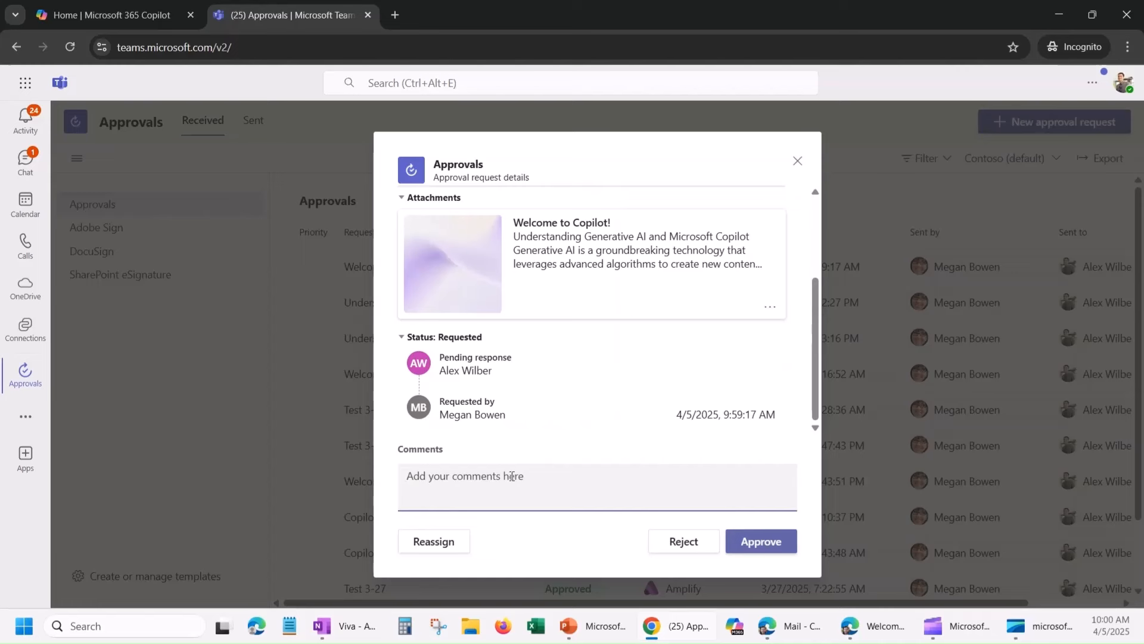
type("Looks good!")
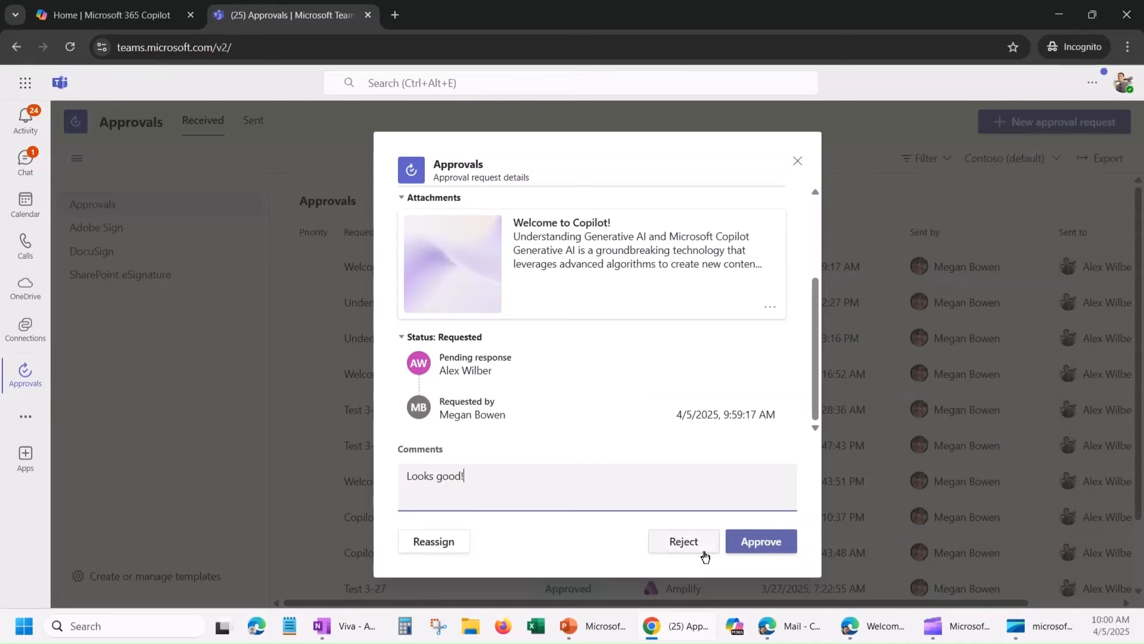
left_click(742, 545)
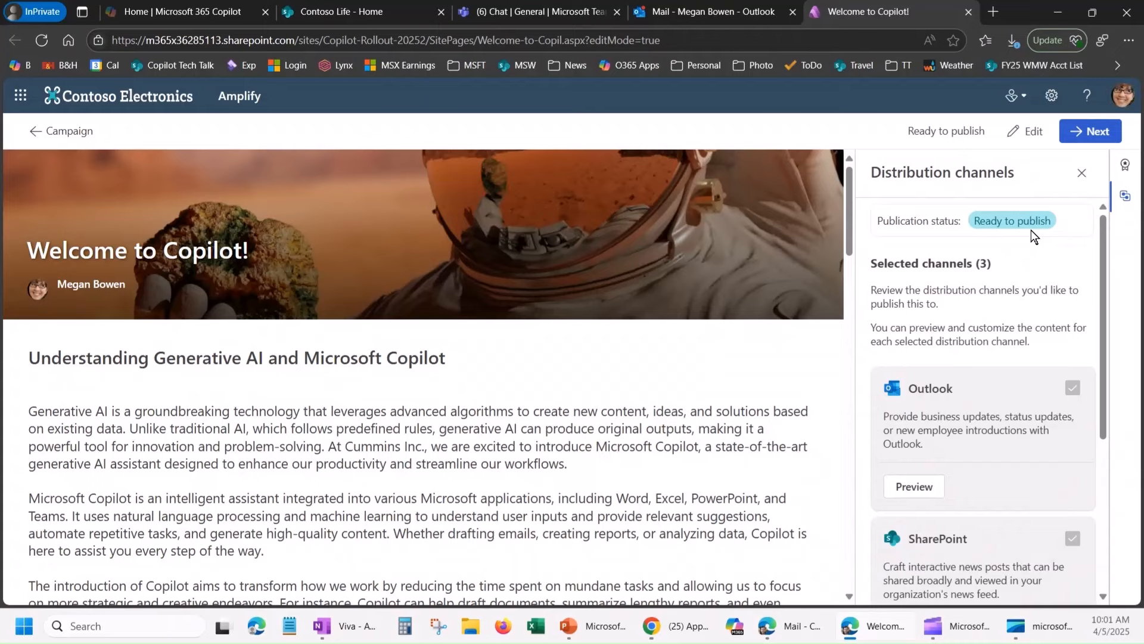
Publish the approved newsletter immediately to its Outlook, SharePoint and Teams channels from Viva Amplify and close the publishing details.
left_click(1097, 132)
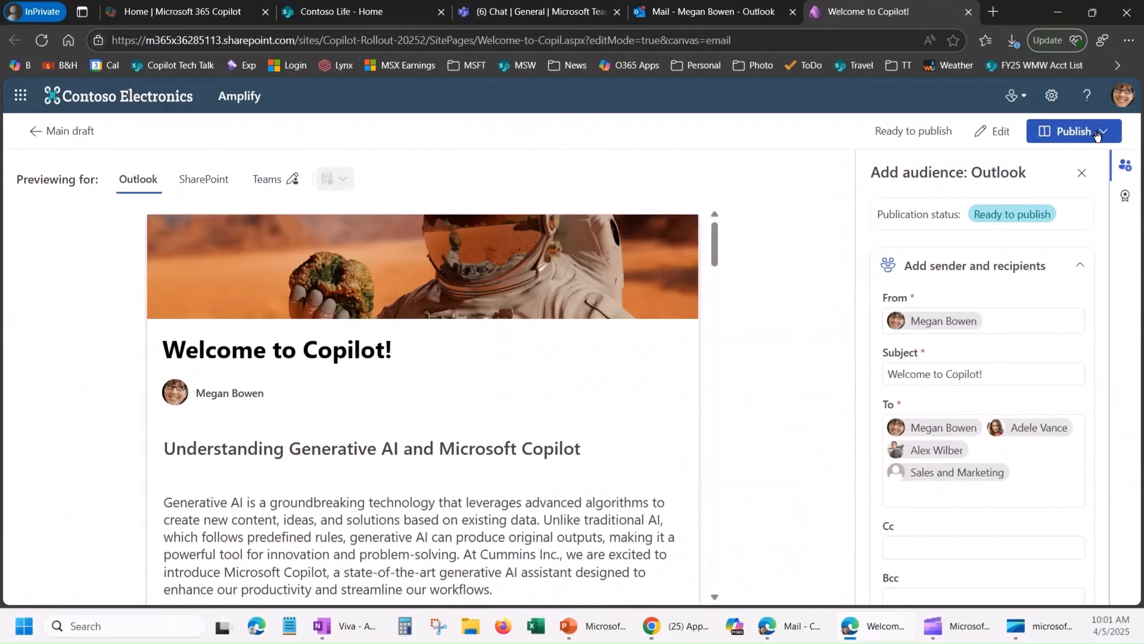
left_click(1101, 133)
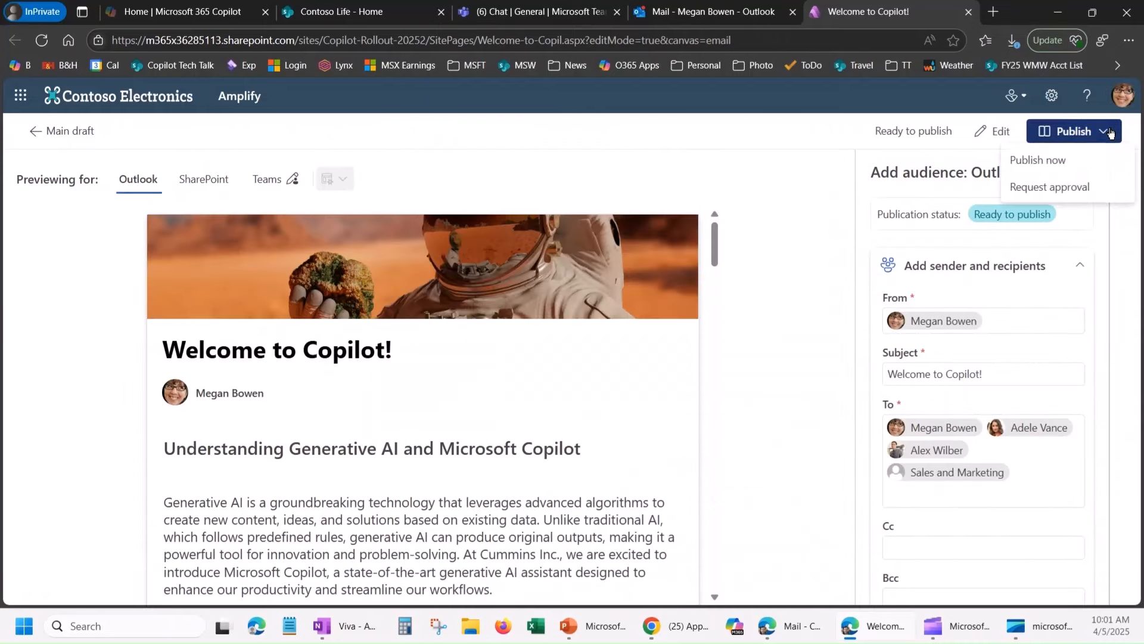
left_click(1083, 161)
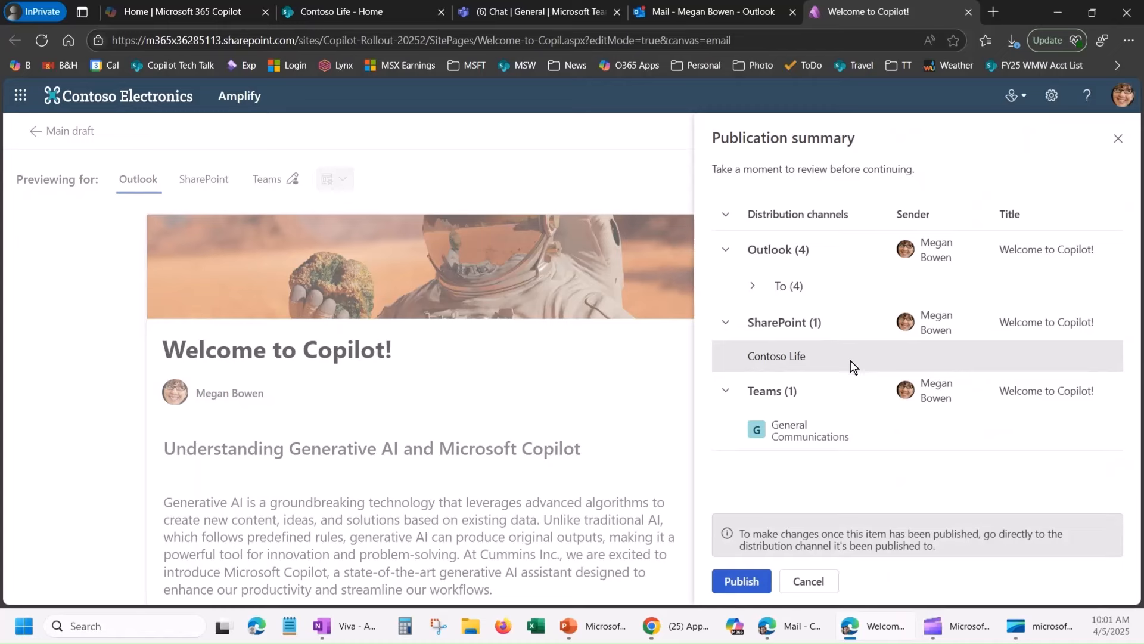
left_click(744, 583)
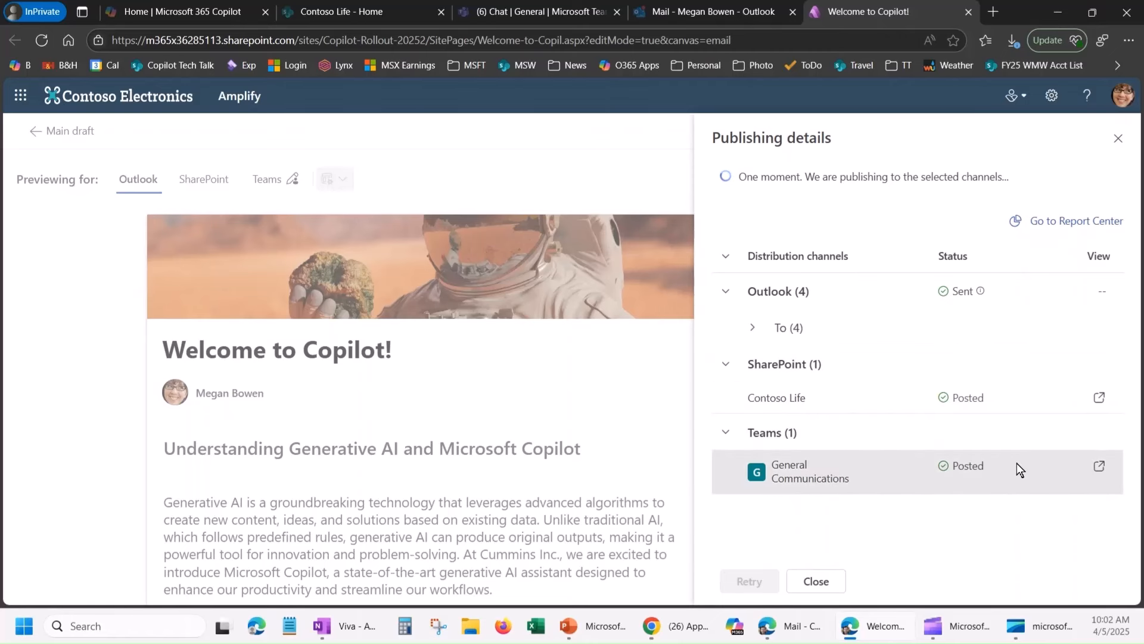
left_click(1119, 139)
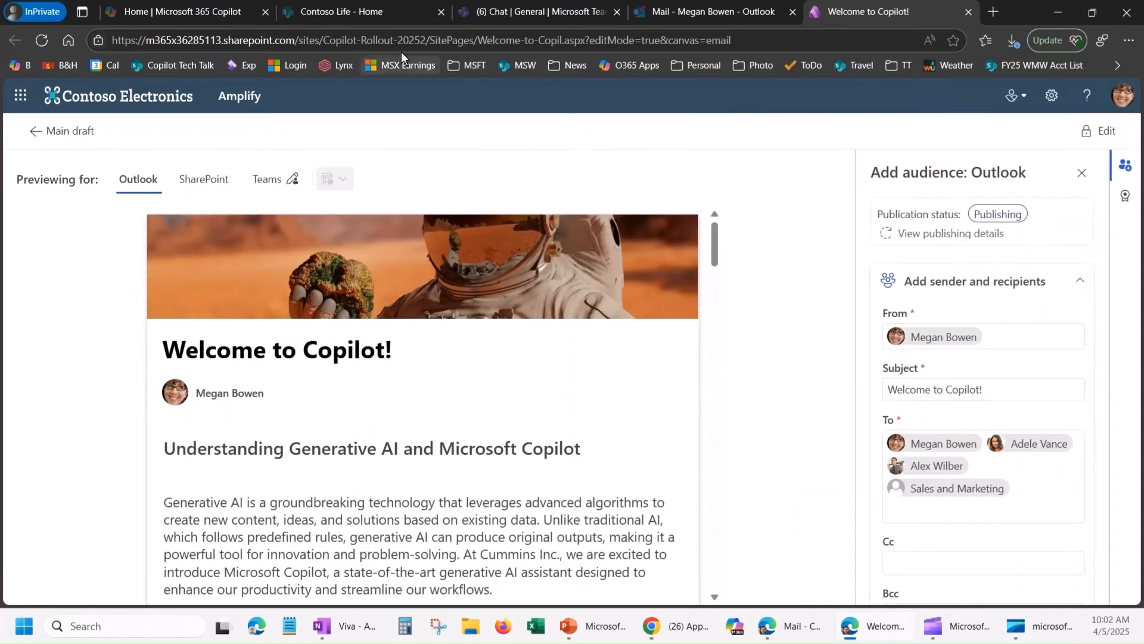
Check the published newsletter in the refreshed Contoso Life SharePoint news and in the full post in the Communications team's General channel.
left_click(373, 9)
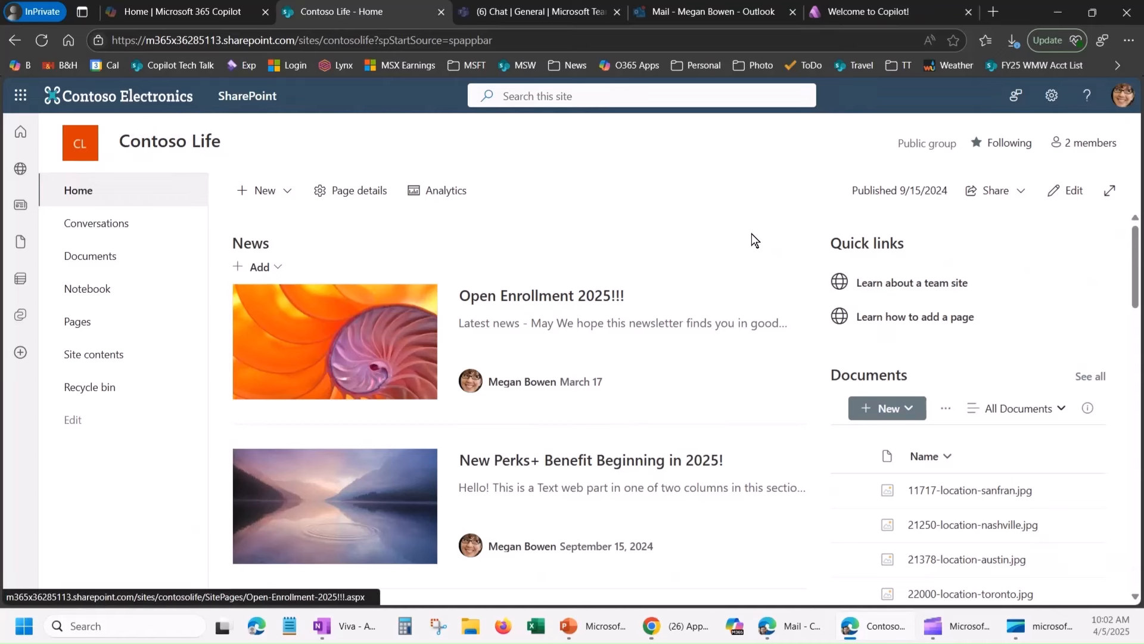
left_click(41, 40)
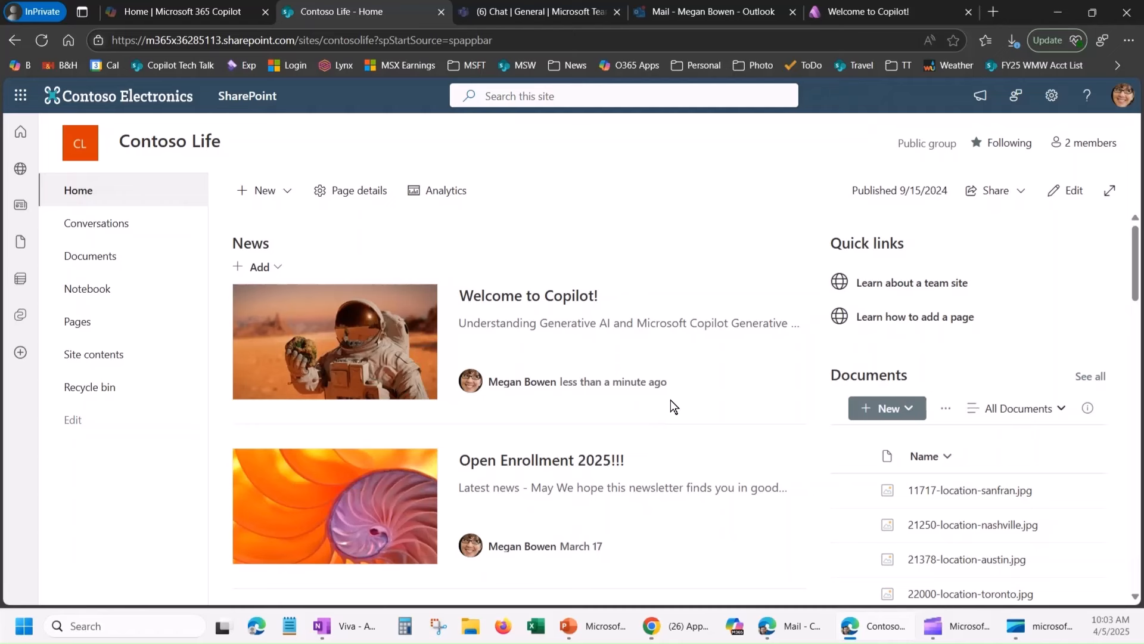
left_click(531, 8)
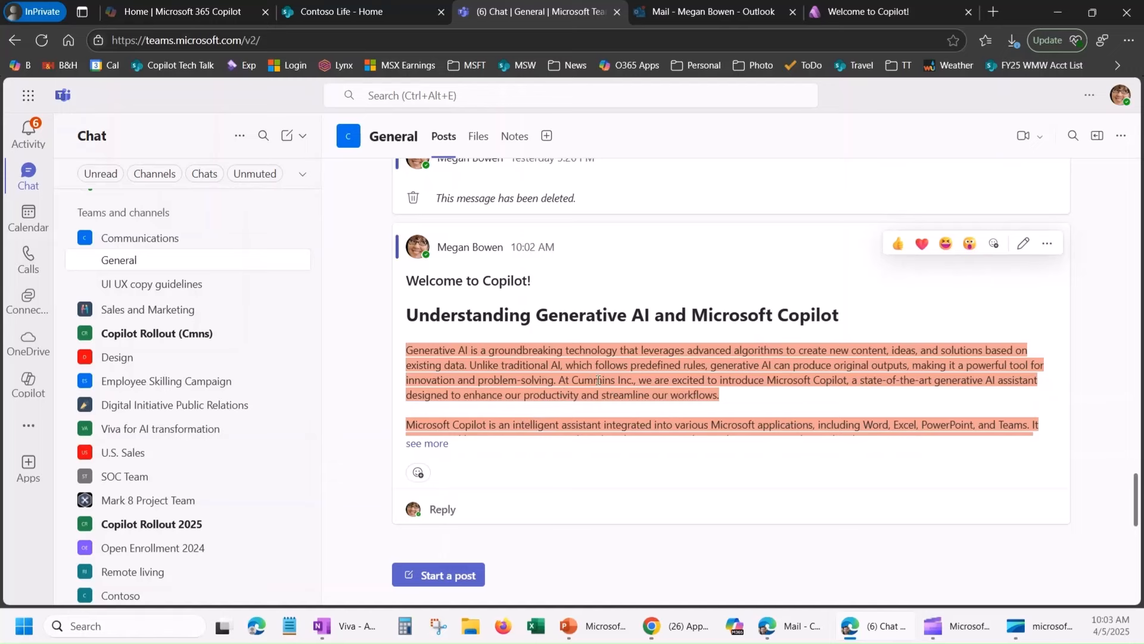
left_click(433, 444)
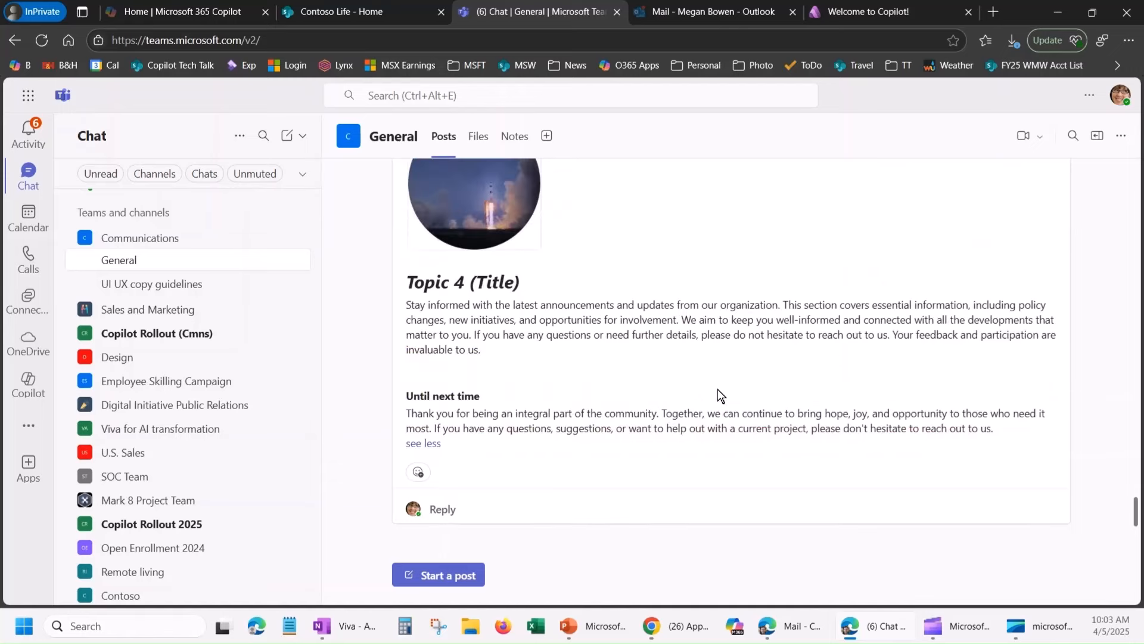
scroll(730, 378, "up", 15)
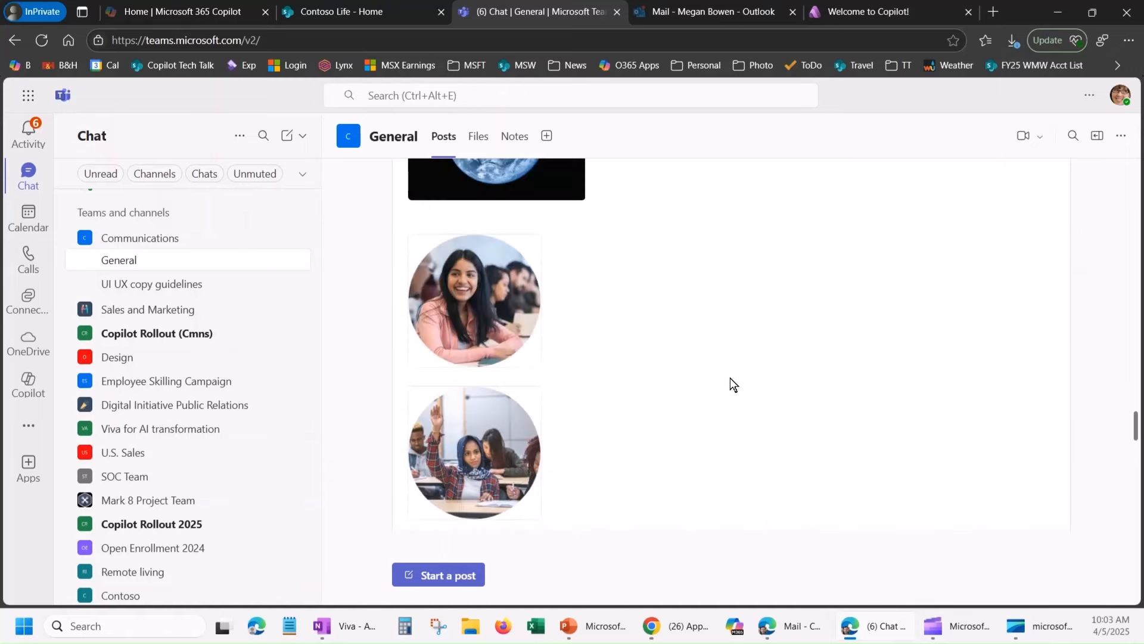
scroll(730, 377, "up", 5)
scroll(730, 378, "down", 3)
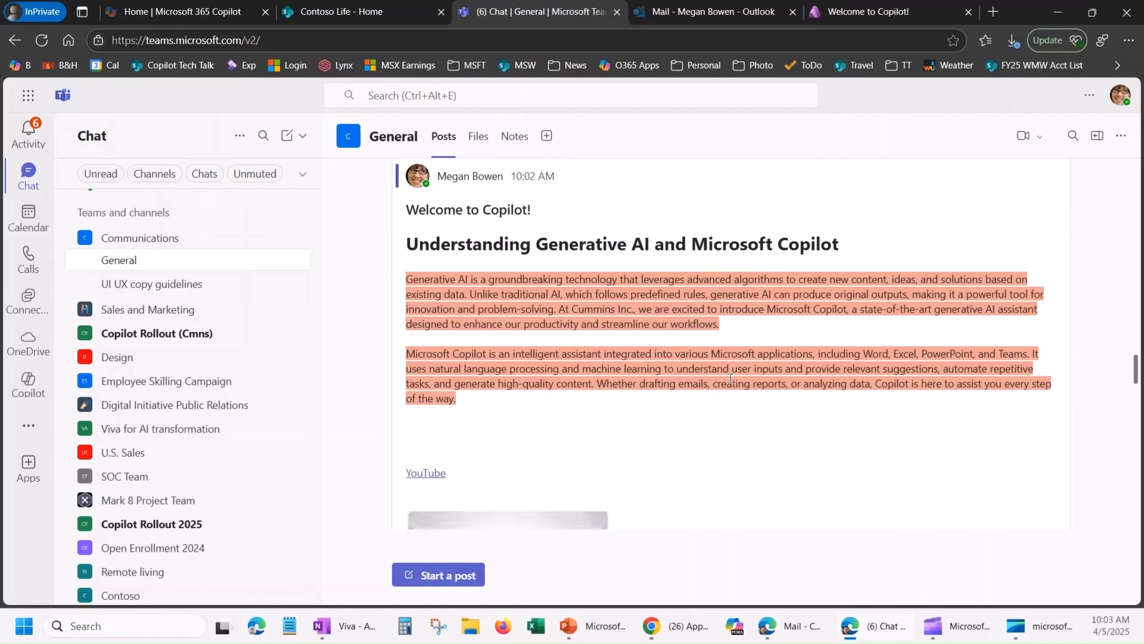
scroll(733, 384, "up", 1)
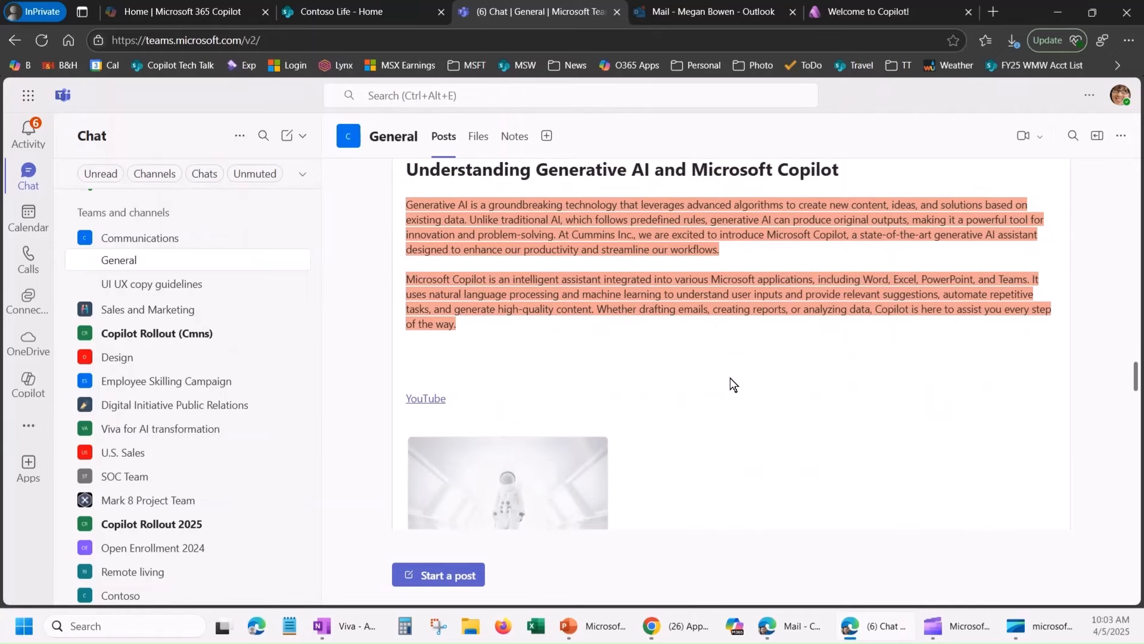
Switch to Outlook and look through the inbox messages for the newsletter email.
left_click(719, 11)
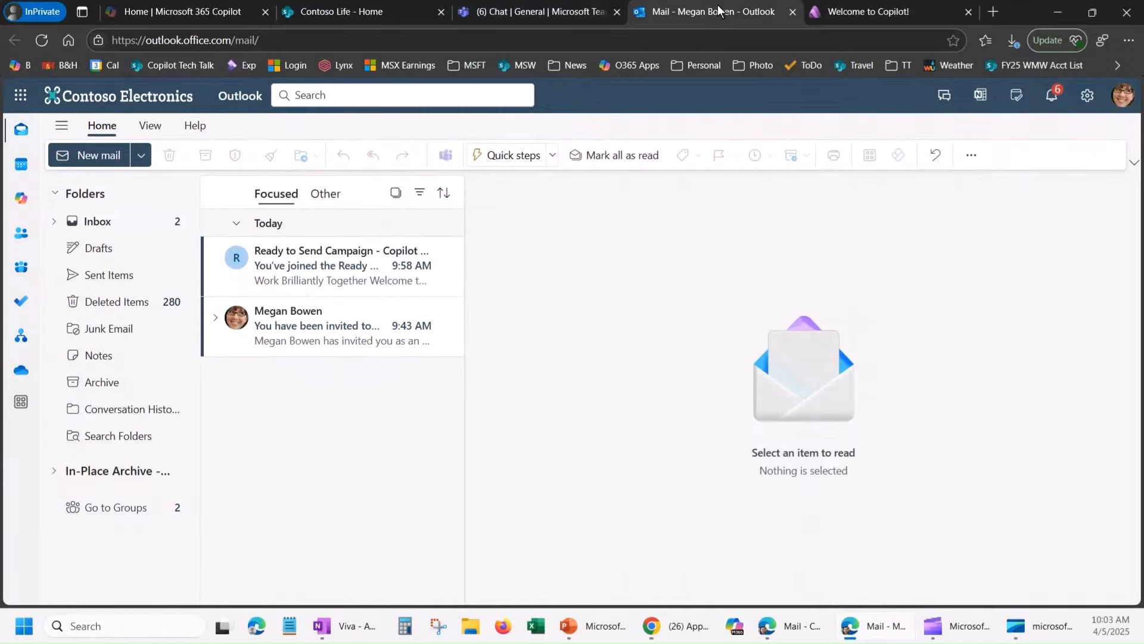
left_click(348, 263)
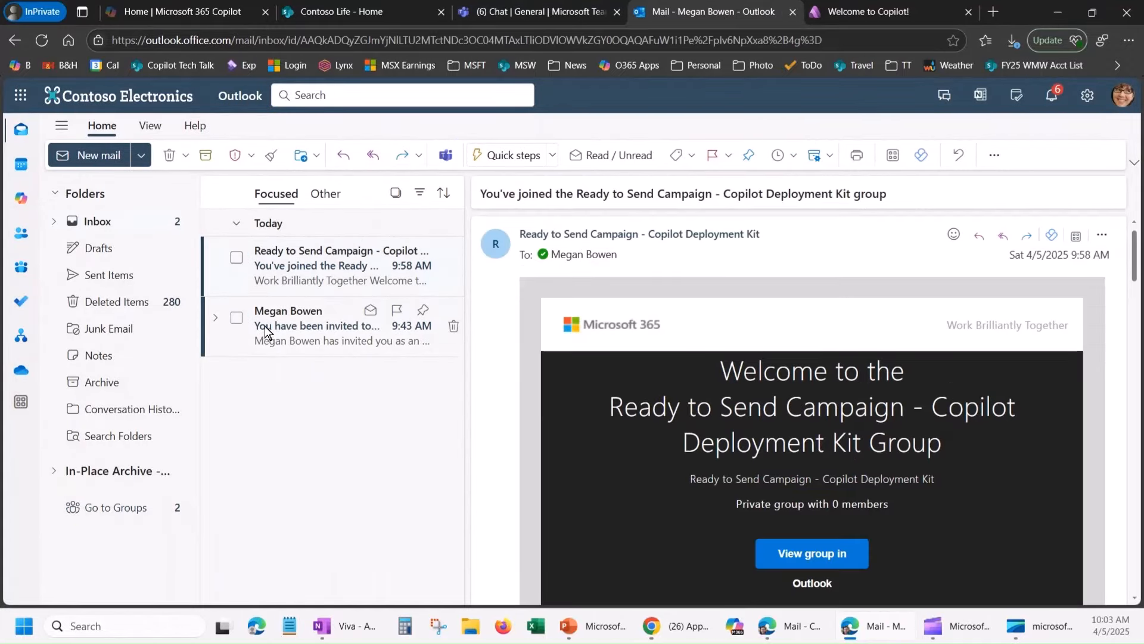
left_click(266, 332)
left_click(319, 261)
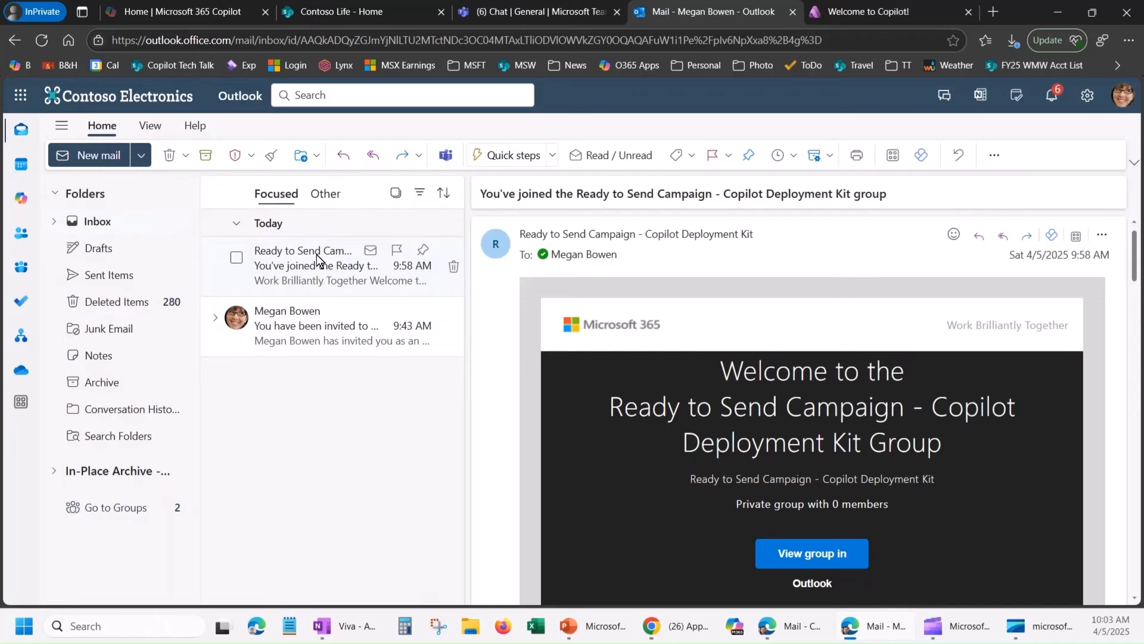
Return to the Copilot Rollout 2025 campaign in Viva Amplify and include the whole organization in its reporting view.
left_click(869, 12)
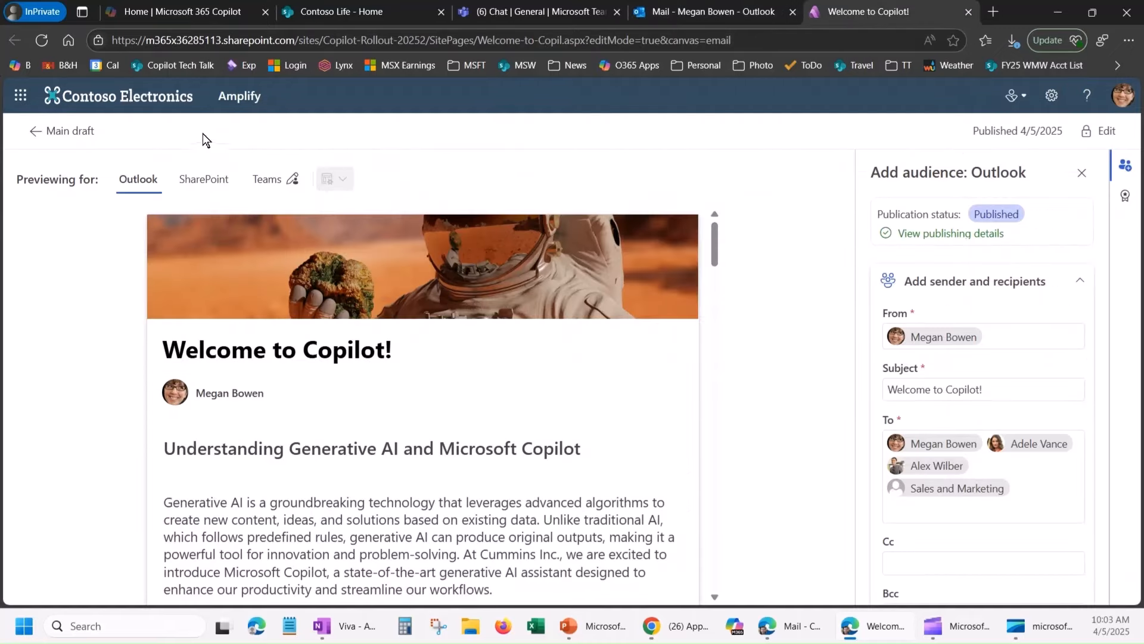
left_click(59, 122)
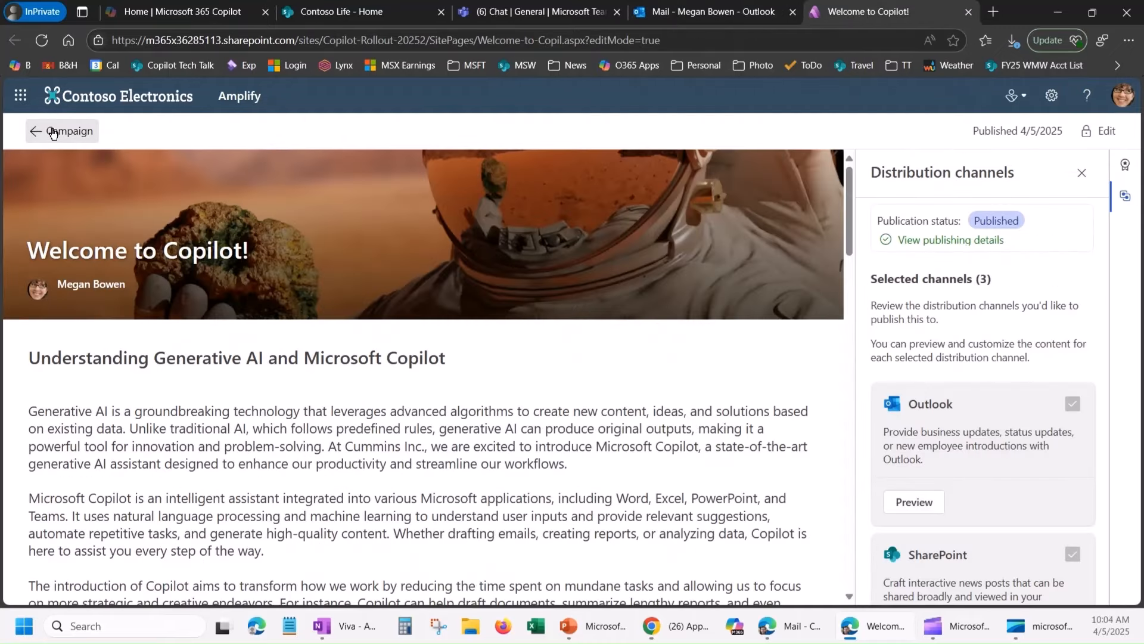
left_click(54, 132)
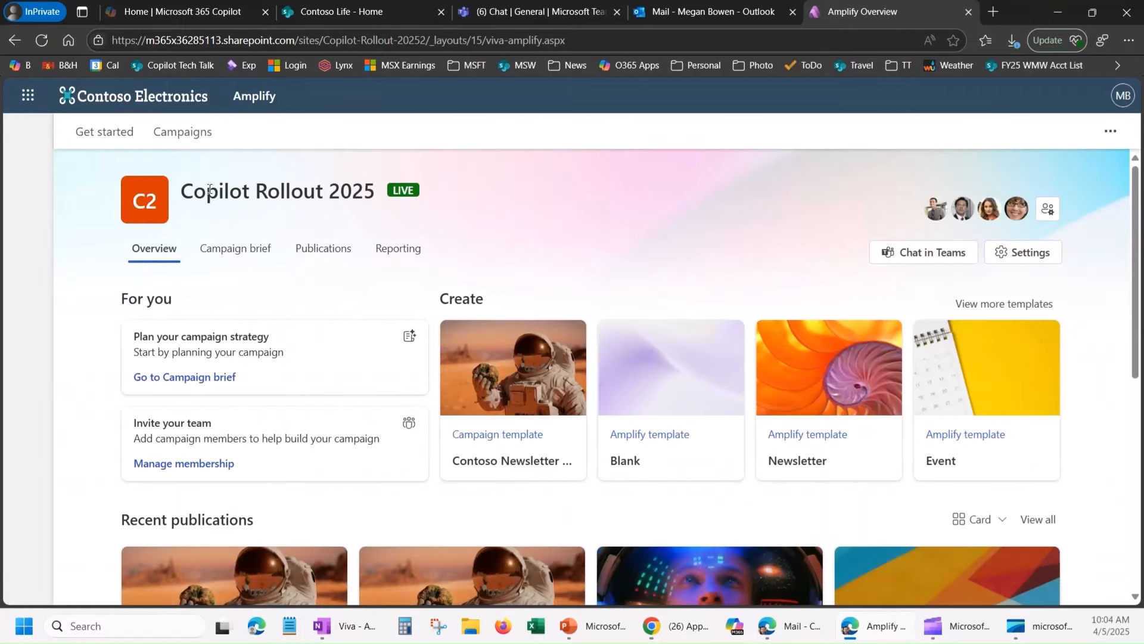
left_click(394, 250)
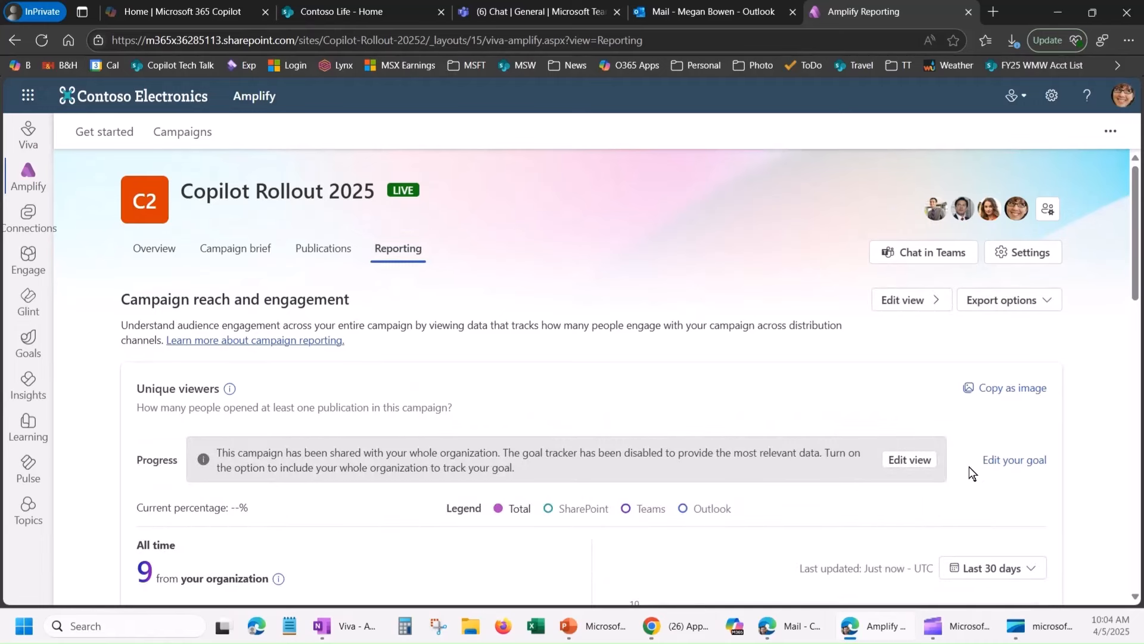
left_click(910, 460)
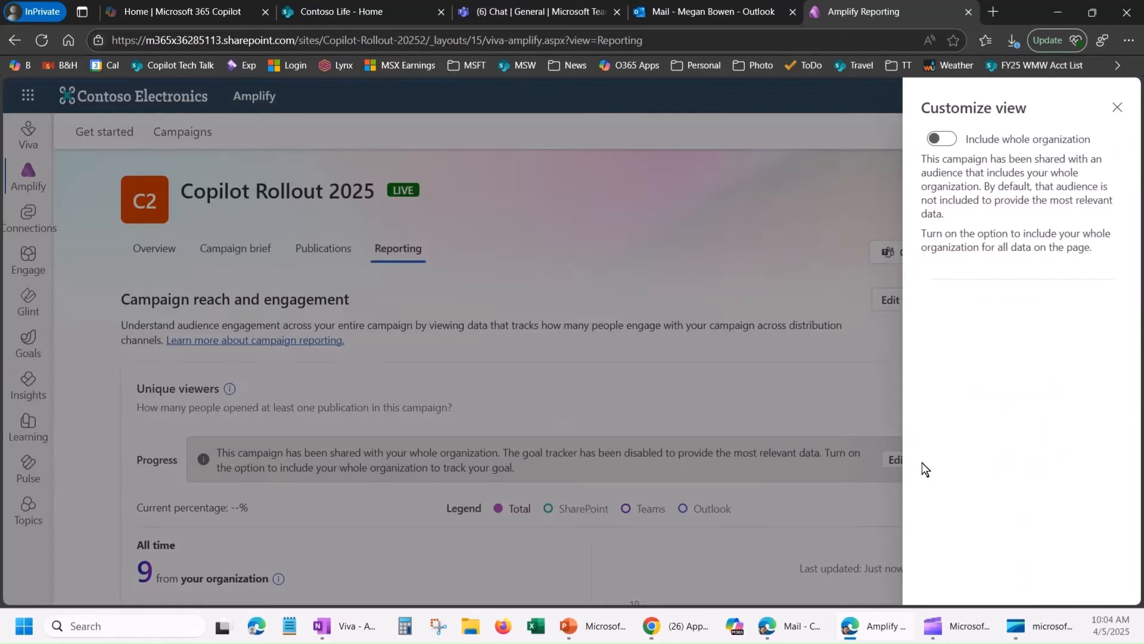
left_click(943, 139)
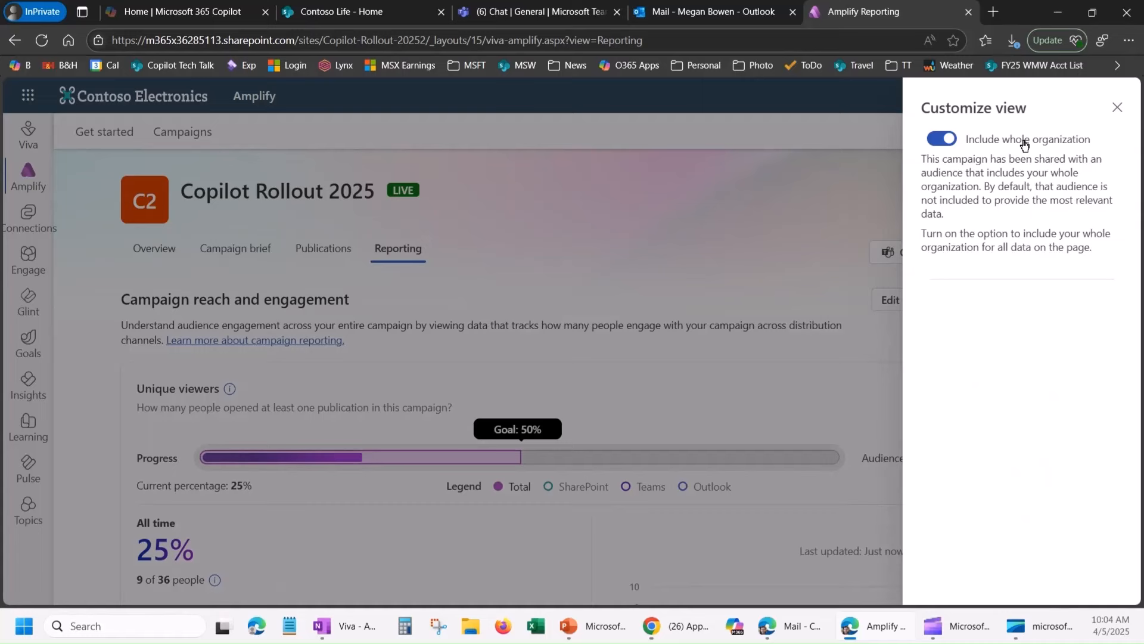
left_click(1118, 108)
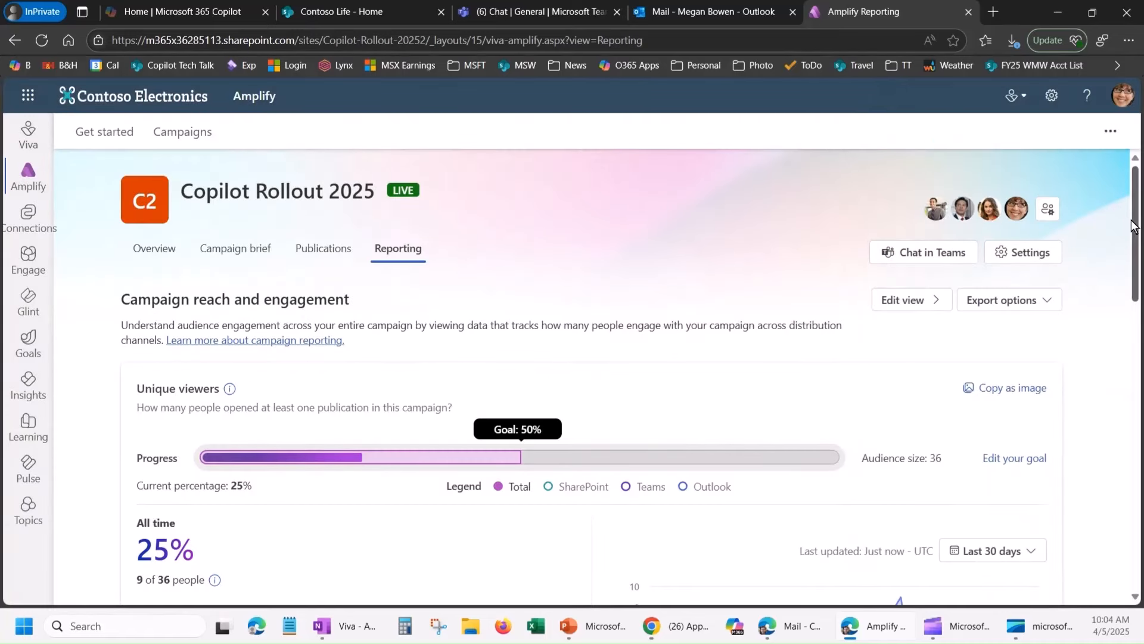
Examine the campaign's unique viewer progress against its goal in the reporting view.
scroll(1126, 238, "down", 1)
scroll(1124, 250, "down", 2)
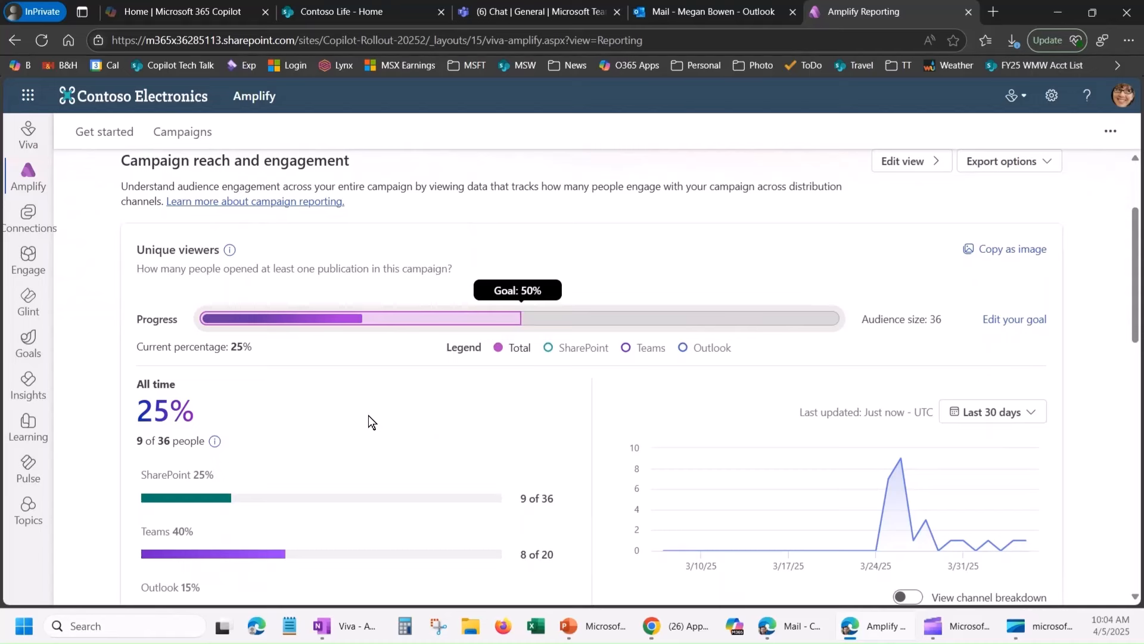
mouse_move(360, 316)
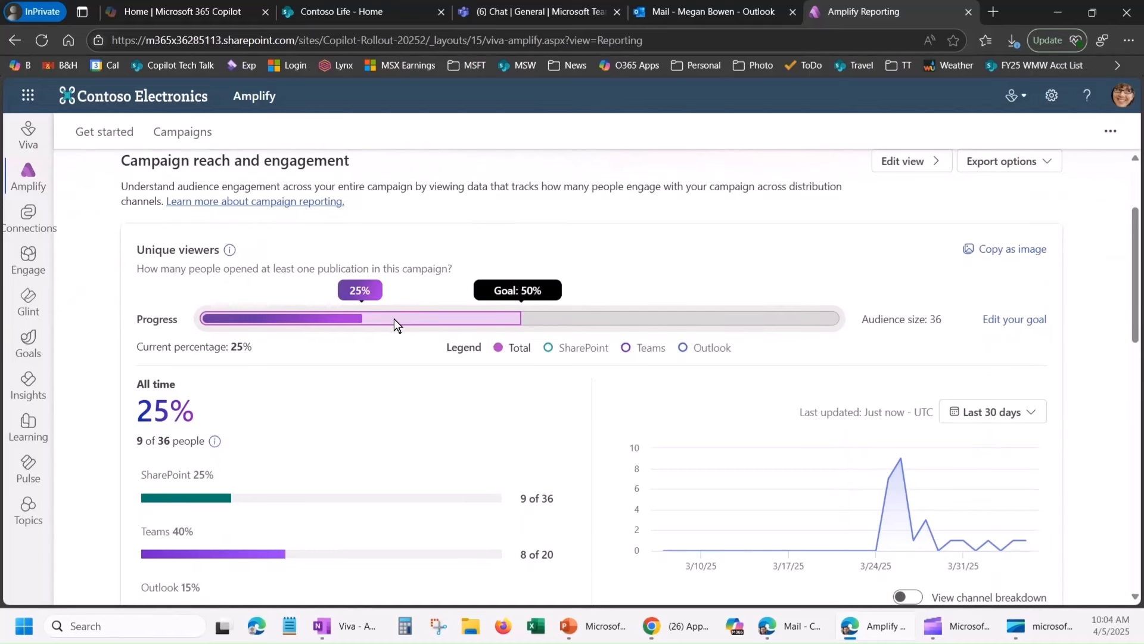
scroll(394, 319, "up", 3)
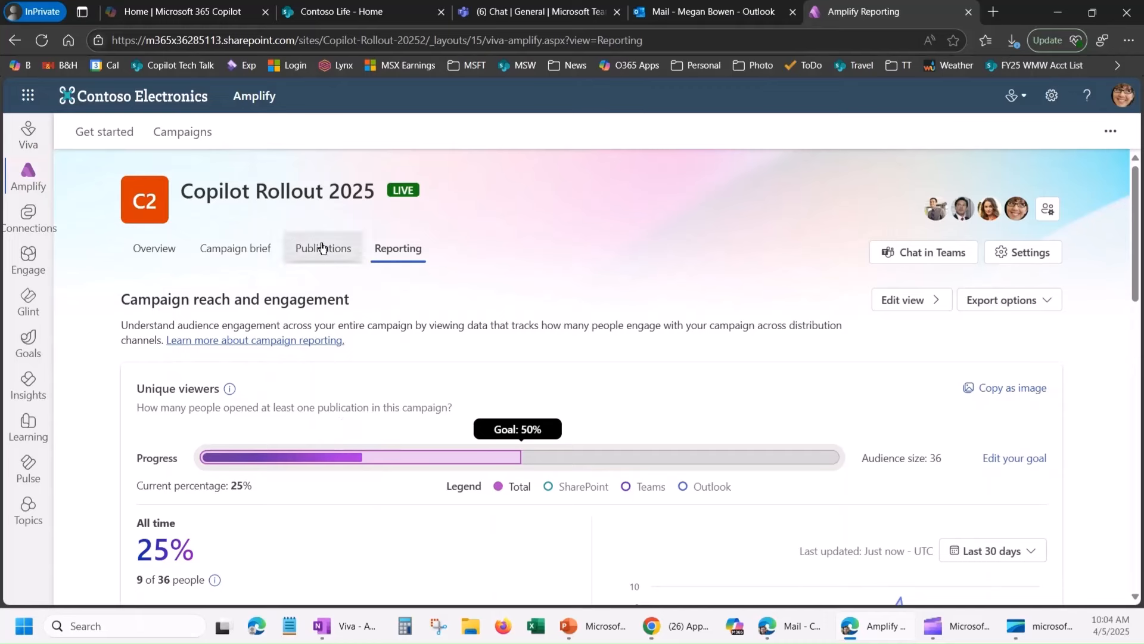
Reopen the Copilot Rollout 2025 campaign from the campaign list and include the whole organization in its reporting view.
left_click(180, 128)
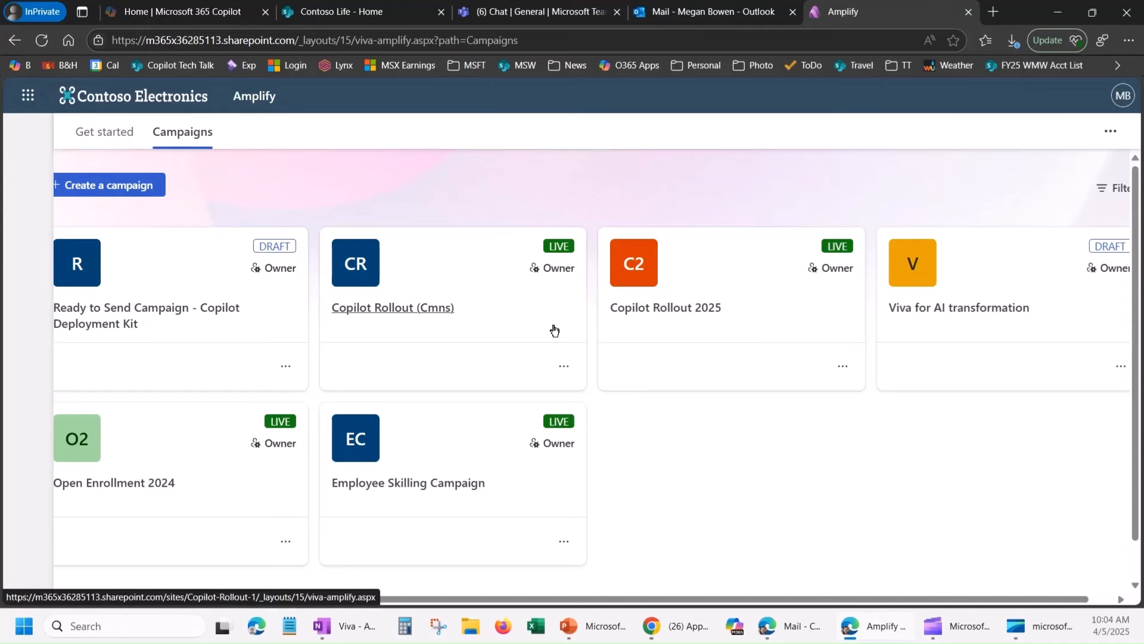
left_click(656, 311)
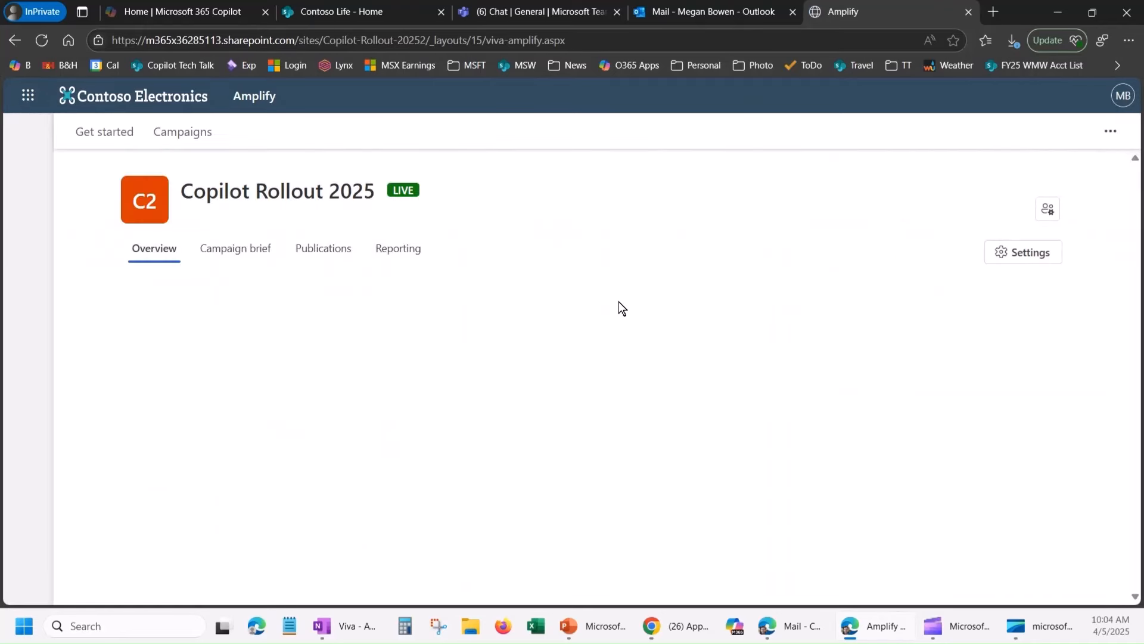
left_click(398, 250)
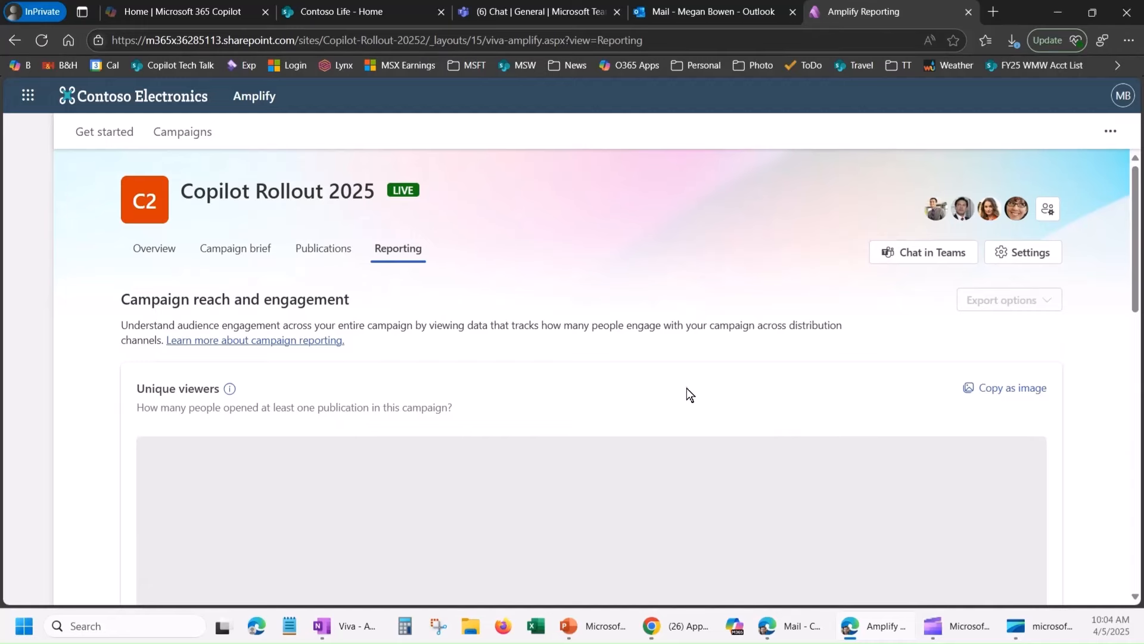
scroll(829, 409, "down", 2)
scroll(896, 420, "down", 1)
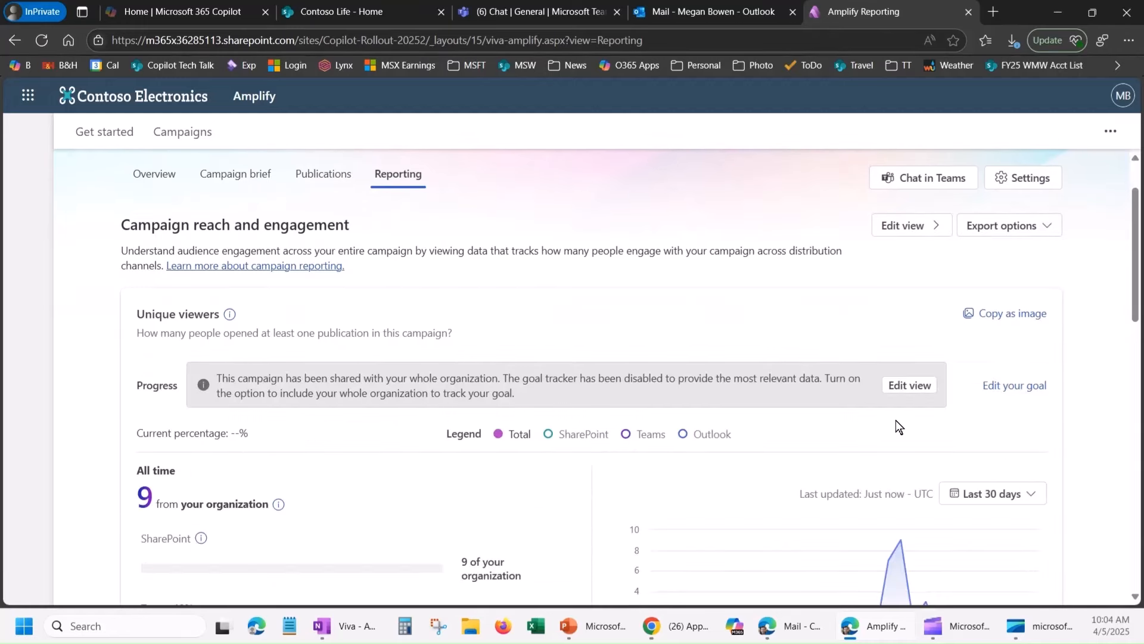
left_click(908, 384)
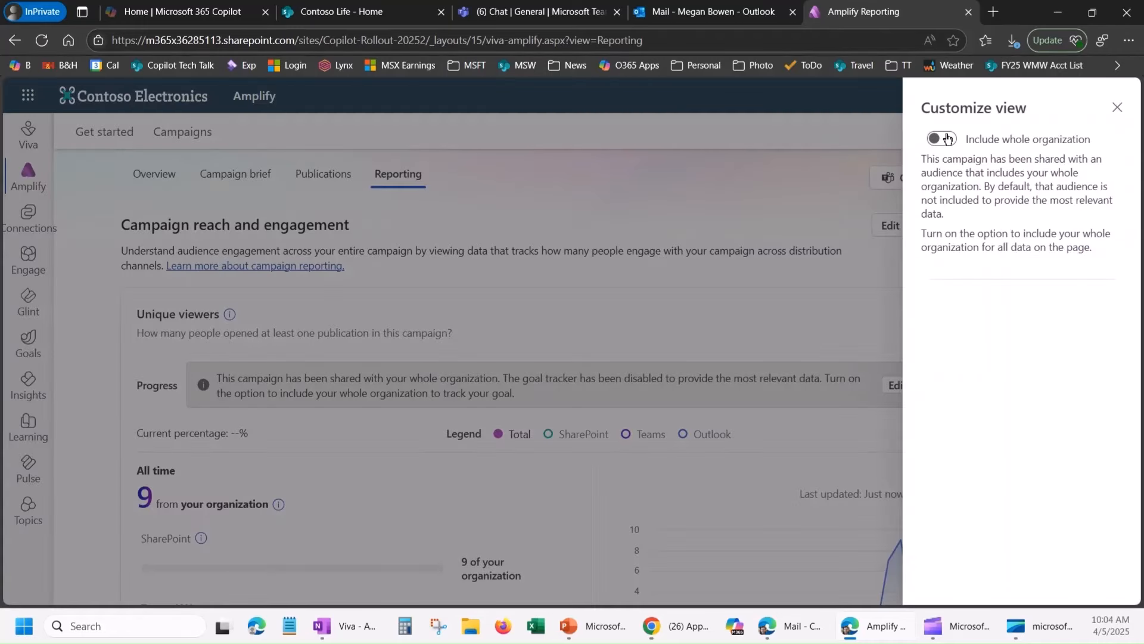
left_click(948, 138)
left_click(1117, 107)
Show the unique viewers progress for SharePoint, Teams and Outlook one after another.
scroll(727, 416, "down", 1)
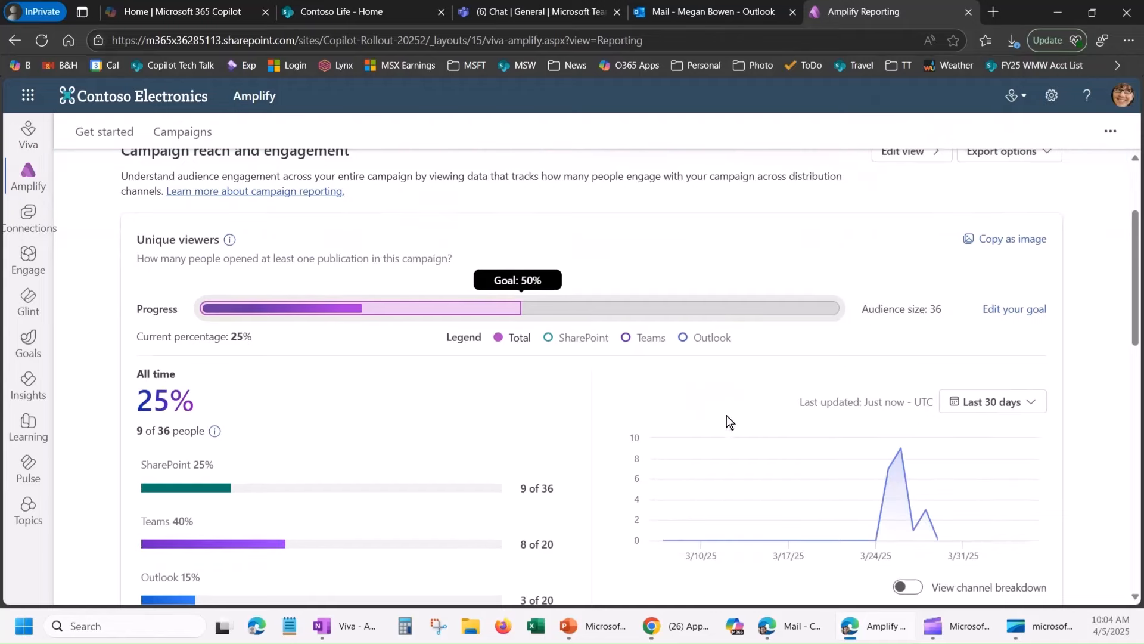
left_click(549, 338)
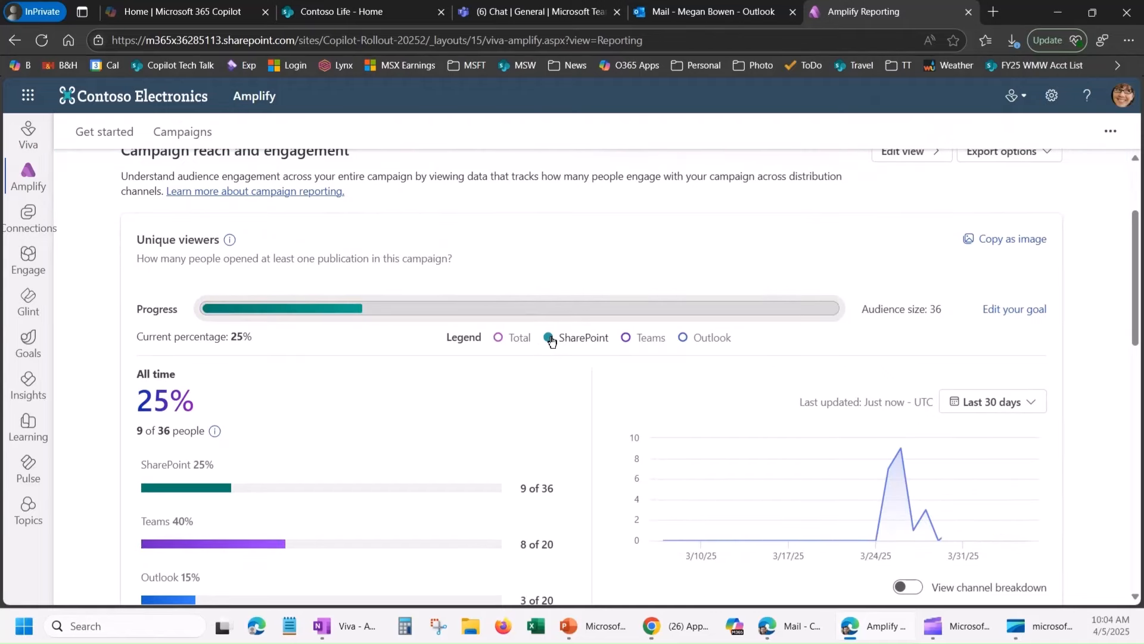
left_click(627, 341)
left_click(691, 340)
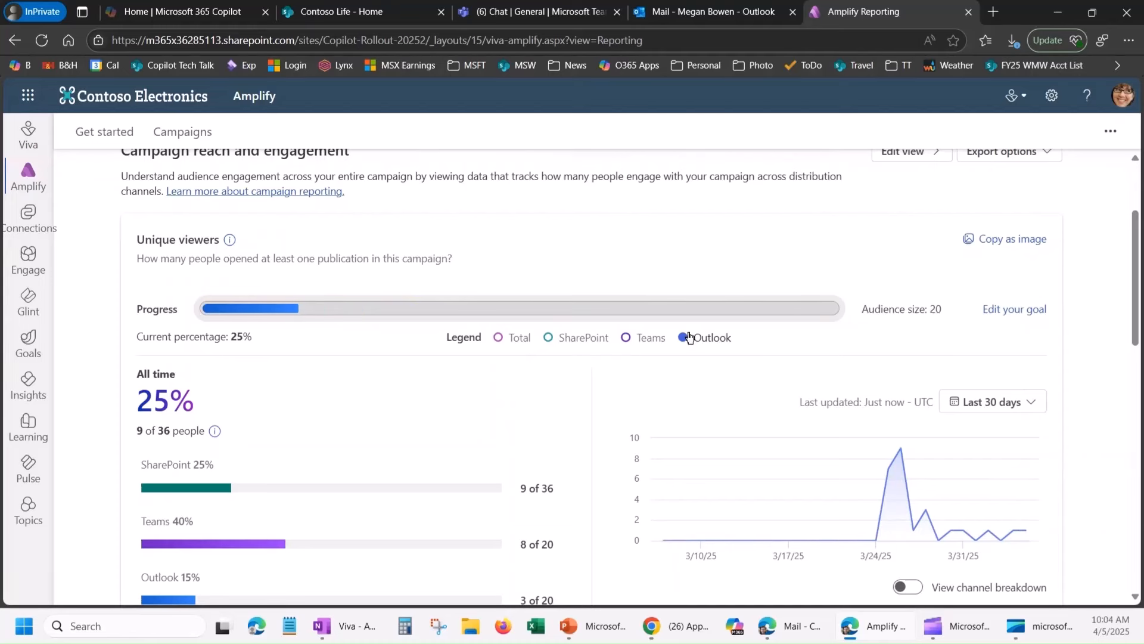
View the time range choices of the unique viewers chart and turn on its channel breakdown.
scroll(689, 337, "down", 2)
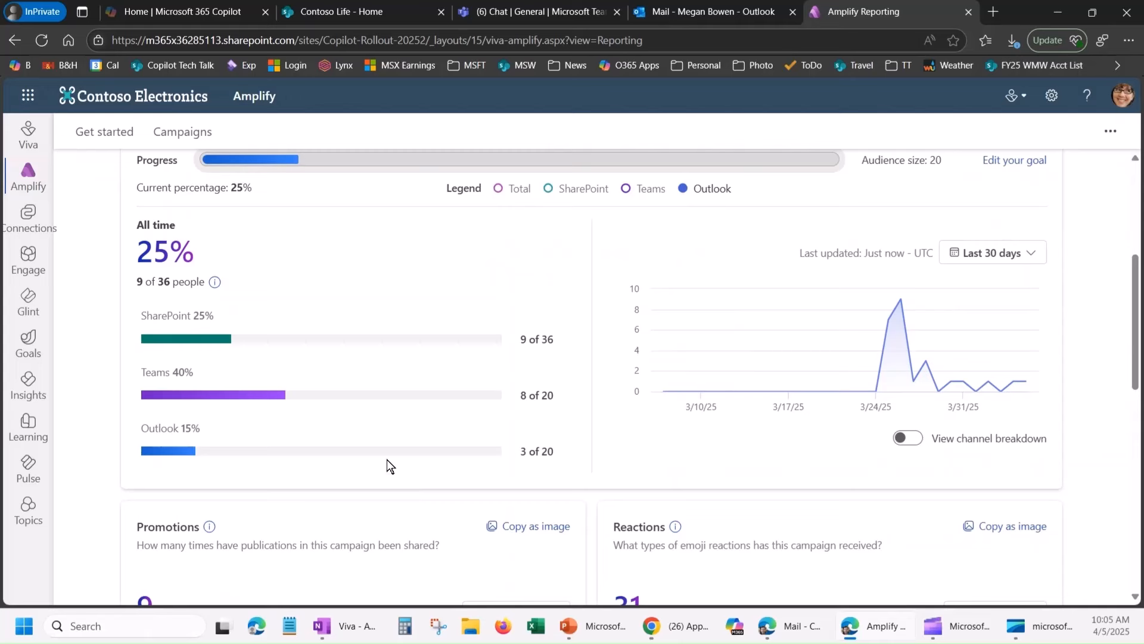
left_click(1011, 255)
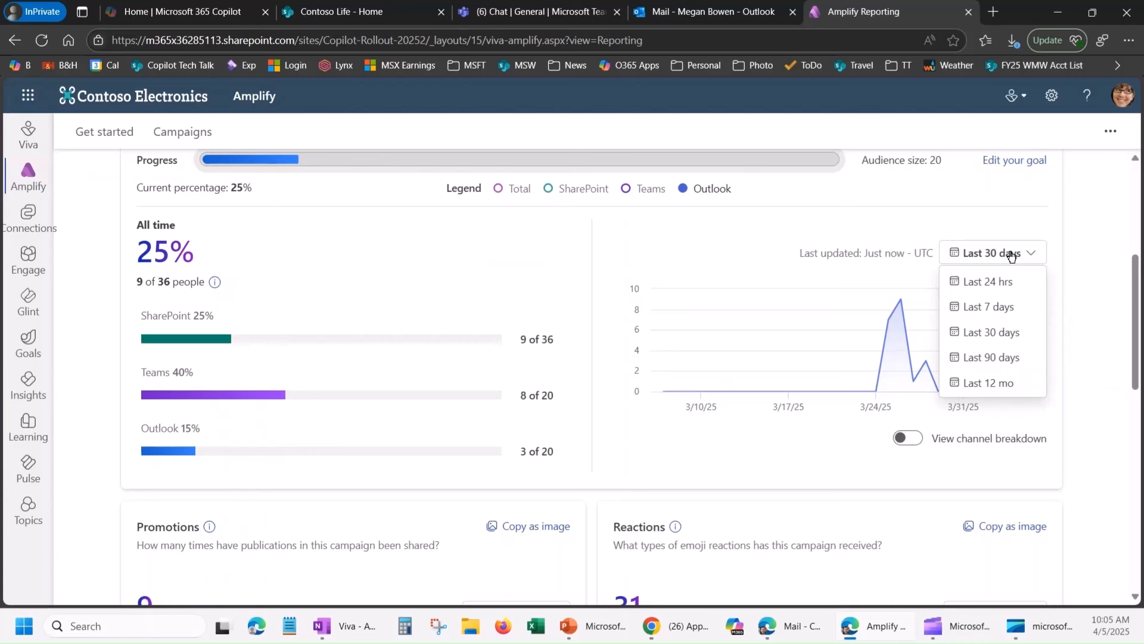
left_click(914, 437)
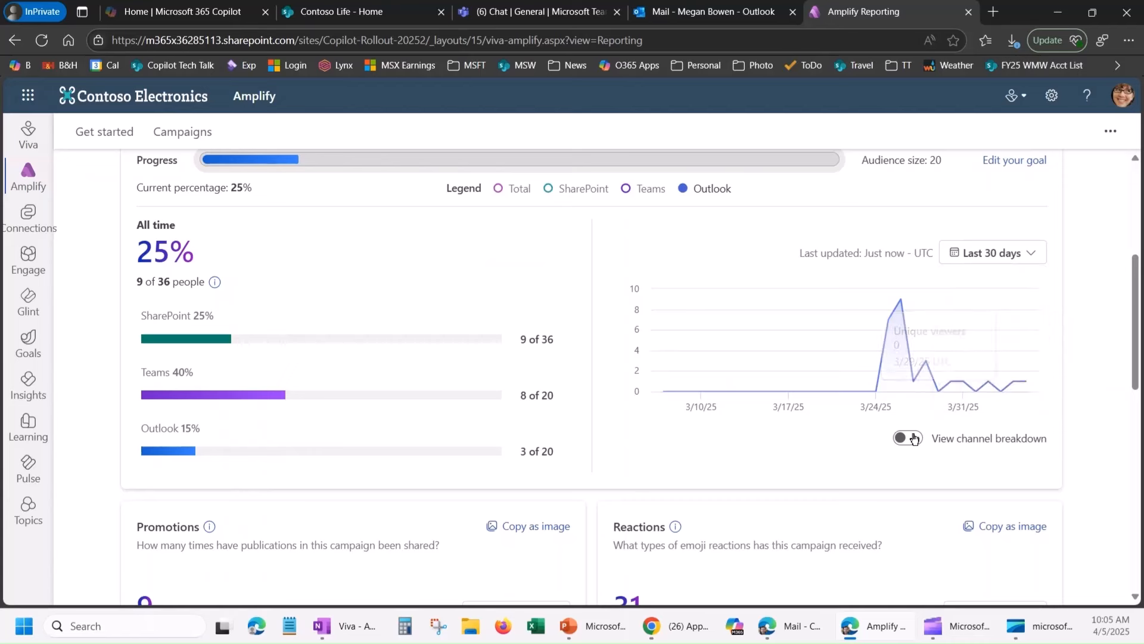
left_click(914, 438)
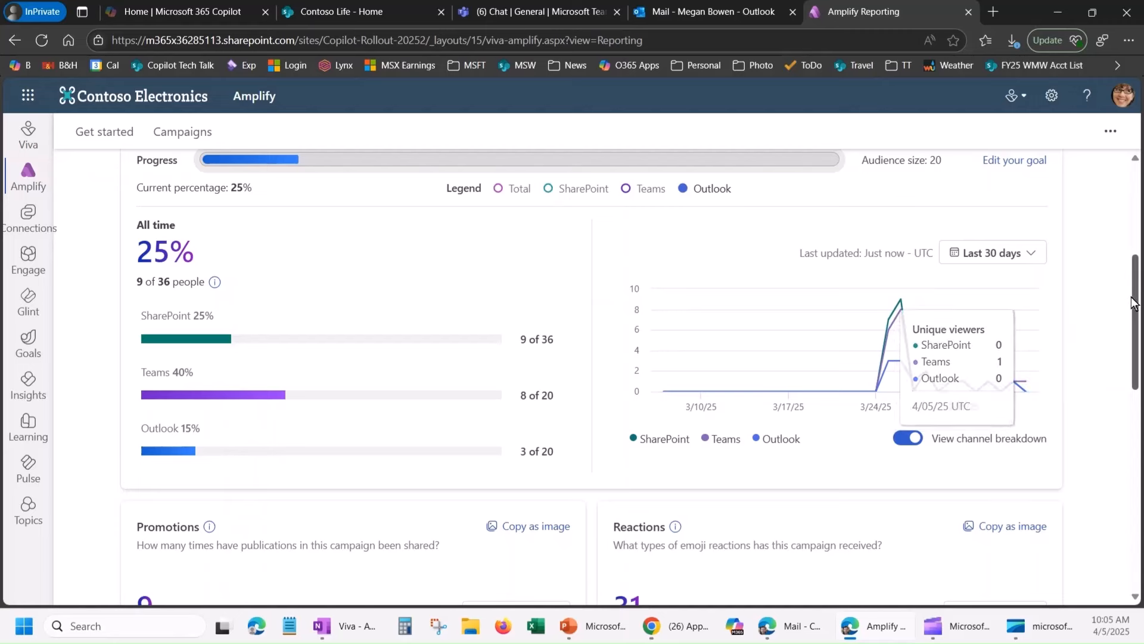
Review the campaign's promotions and emoji reactions reports.
scroll(1128, 339, "down", 2)
scroll(1128, 340, "down", 4)
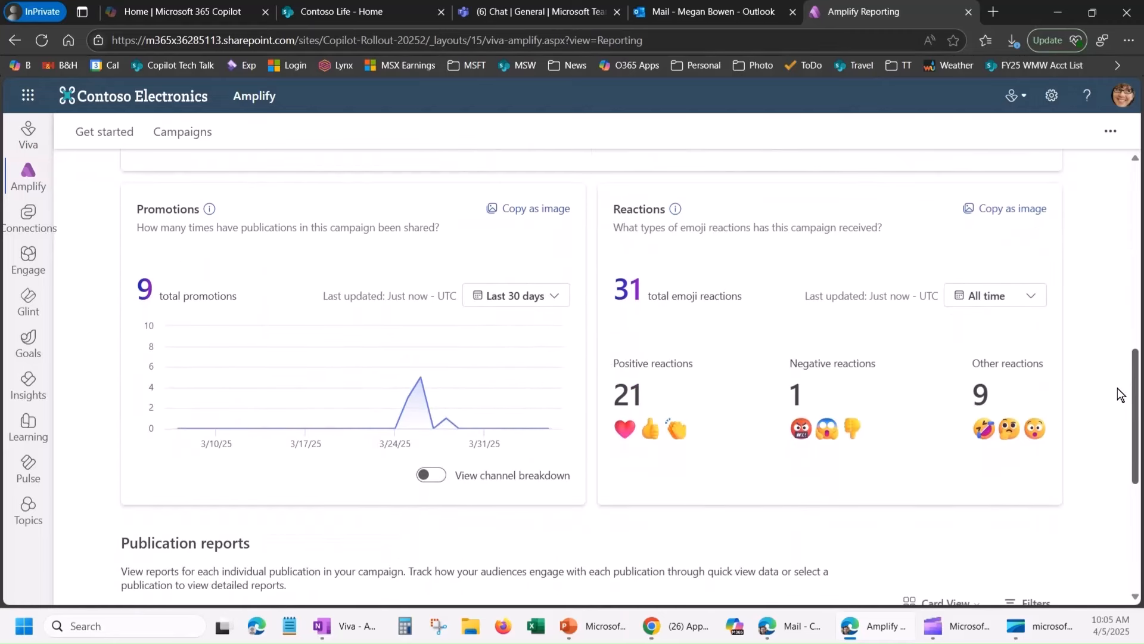
scroll(992, 470, "up", 1)
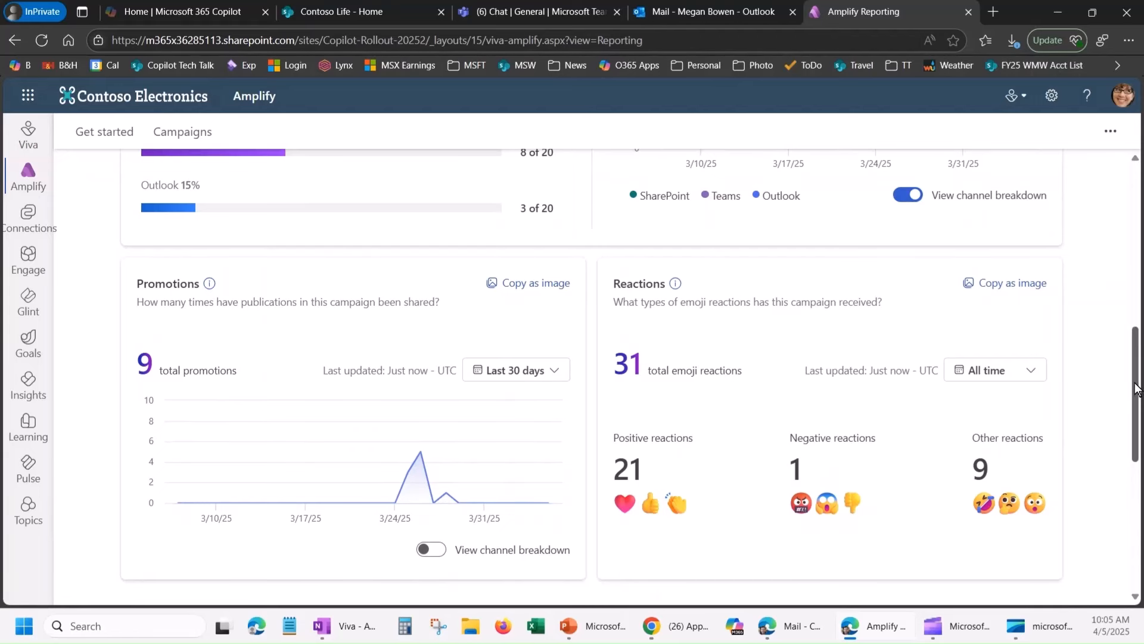
Show the per-channel metrics of the "Welcome to Copilot Rollout 2025!" publication in the publication reports.
left_click_drag(1135, 388, 1133, 505)
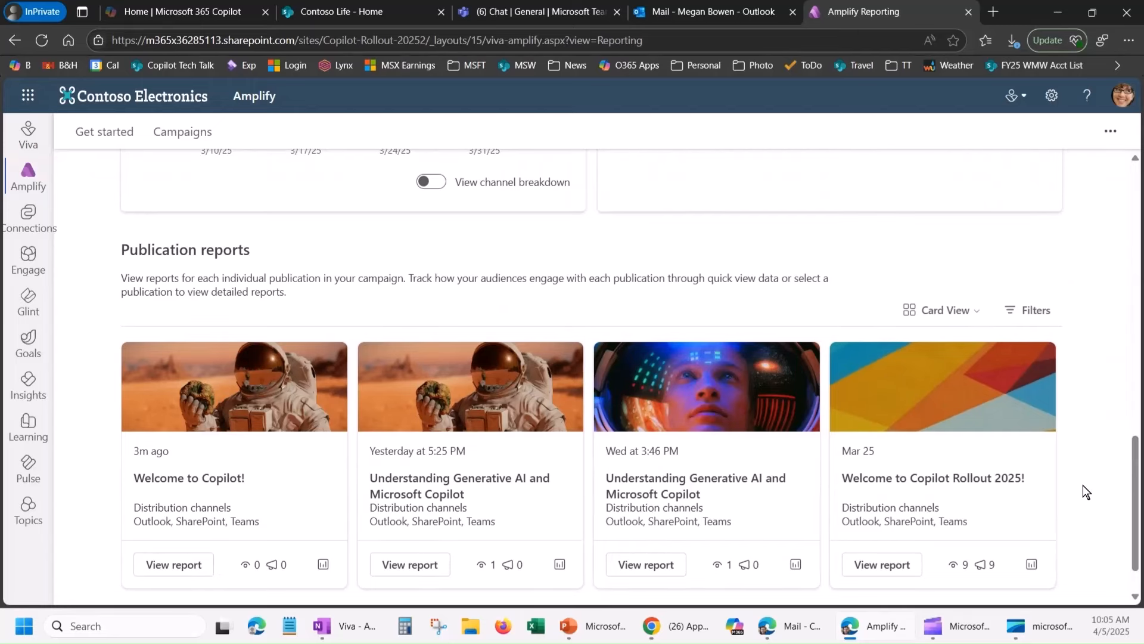
scroll(1076, 489, "down", 1)
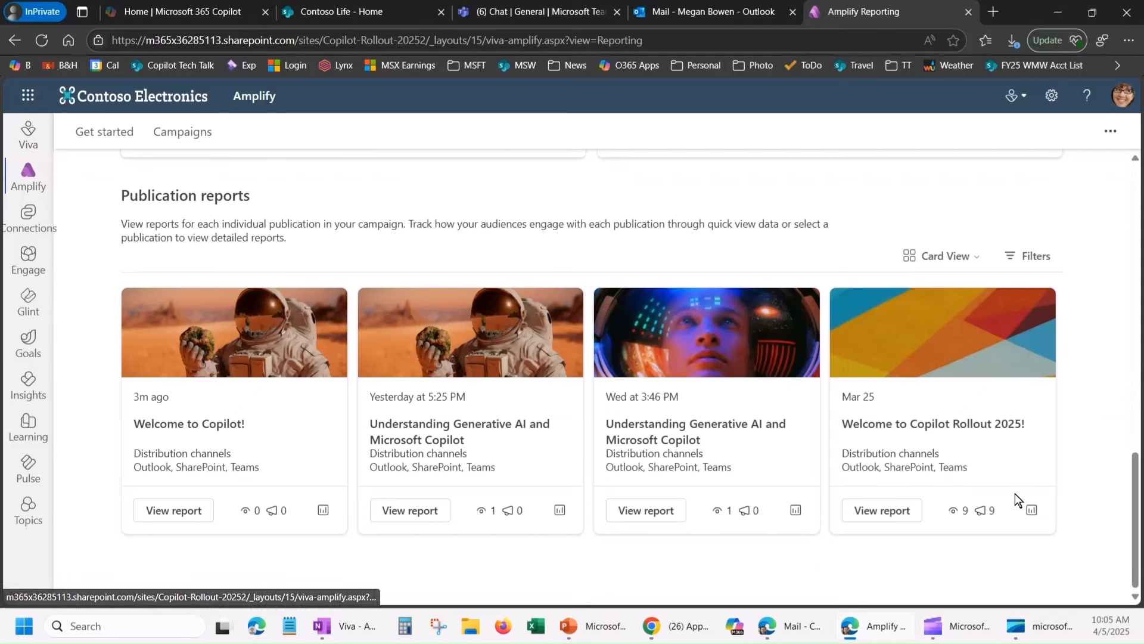
left_click(1030, 510)
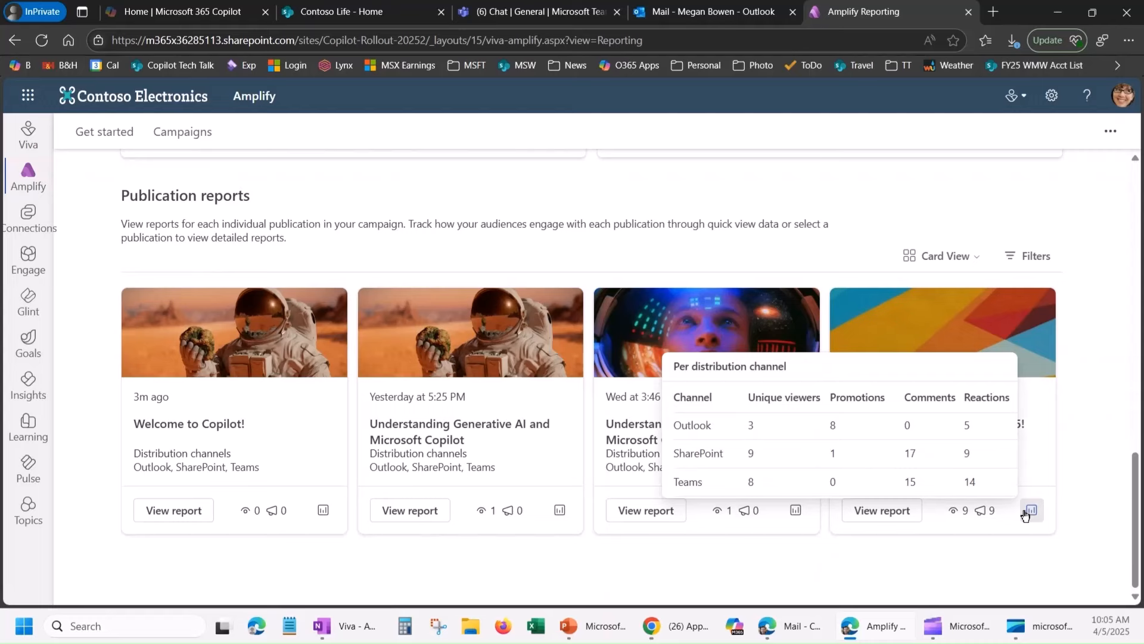
Open the full "Welcome to Copilot Rollout 2025!" report and show the grouping choices of its detailed report.
left_click(875, 510)
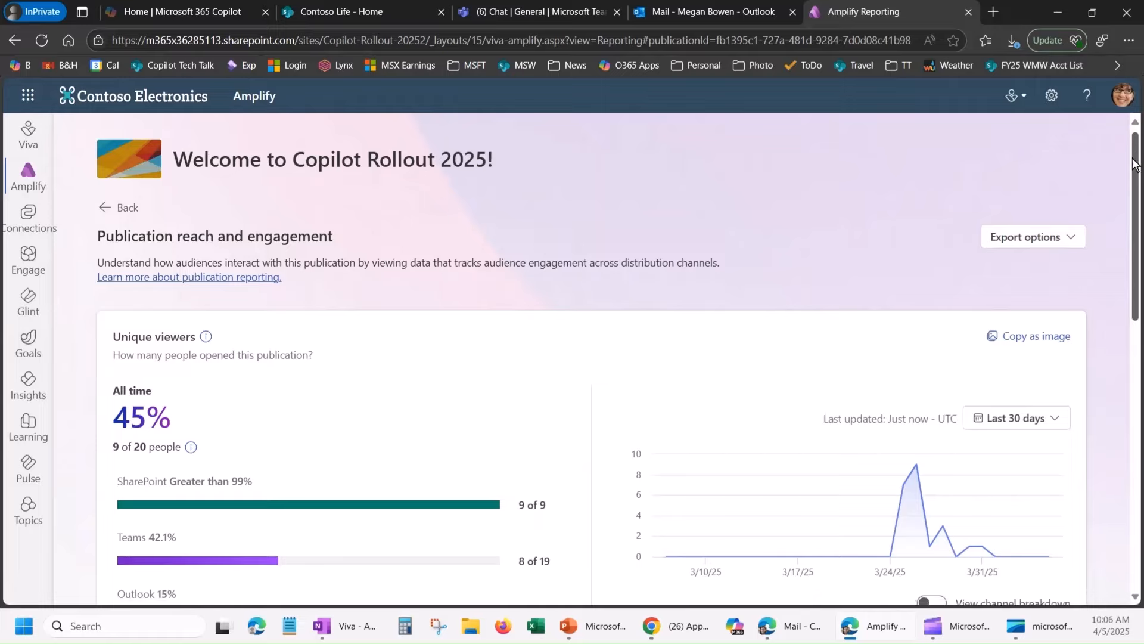
scroll(1109, 284, "down", 5)
scroll(1100, 358, "down", 7)
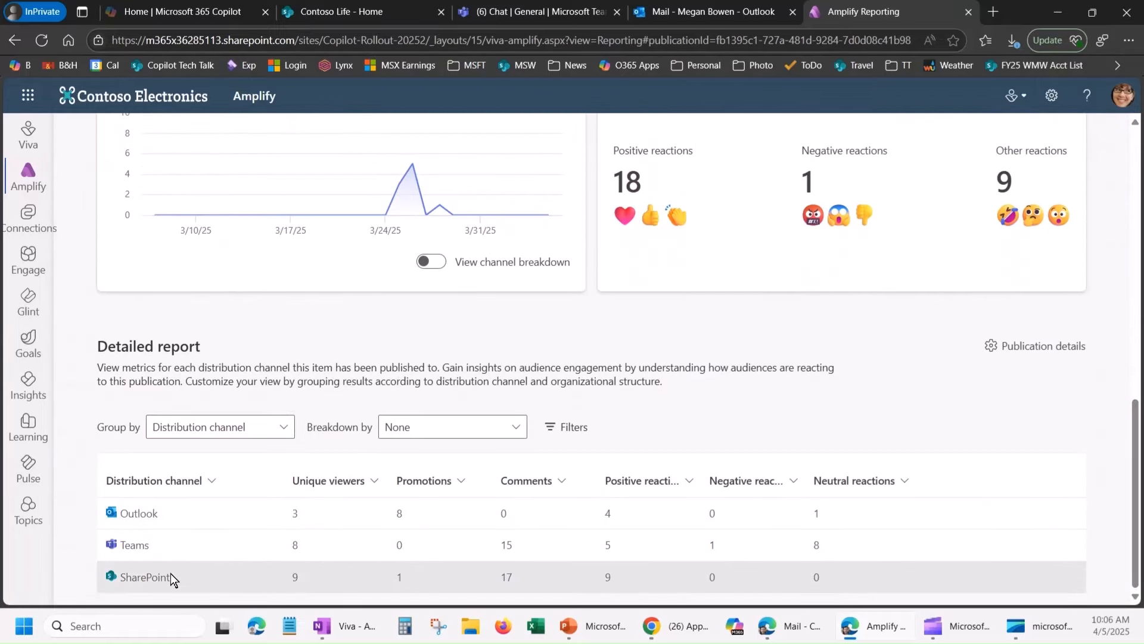
left_click(282, 426)
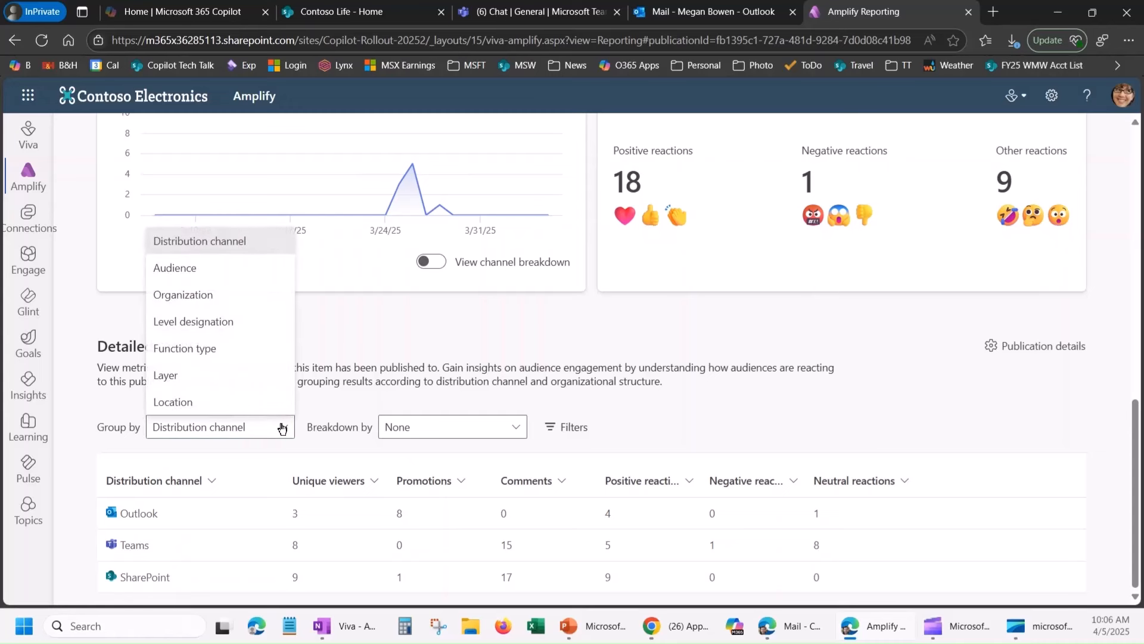